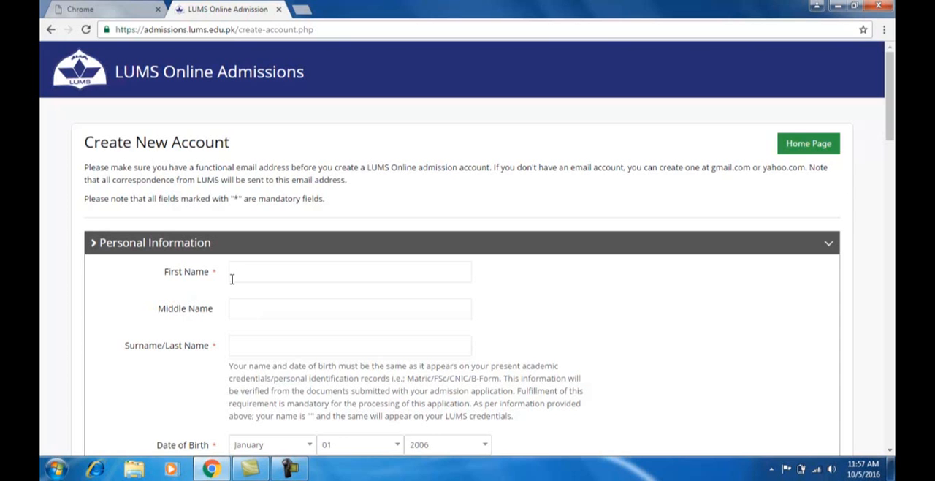
- Fill in the applicant's first name, surname and date of birth in the Personal Information section
left_click(234, 274)
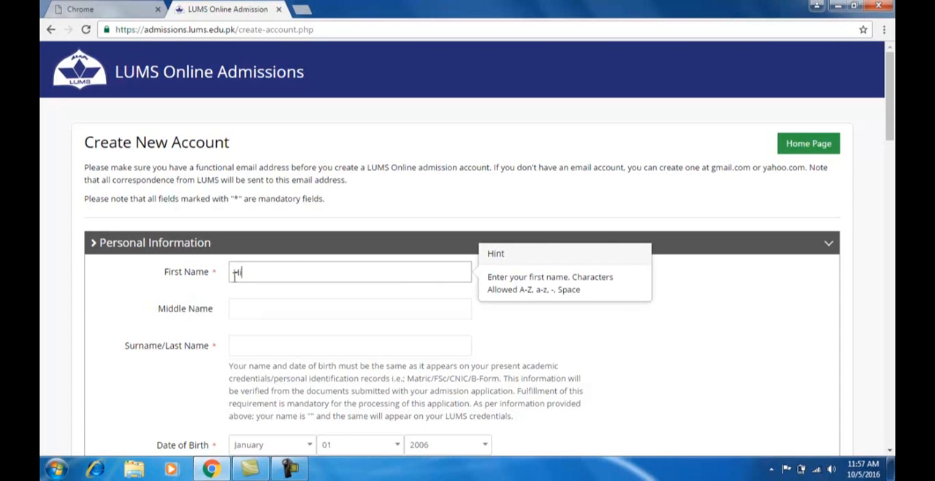
left_click(237, 346)
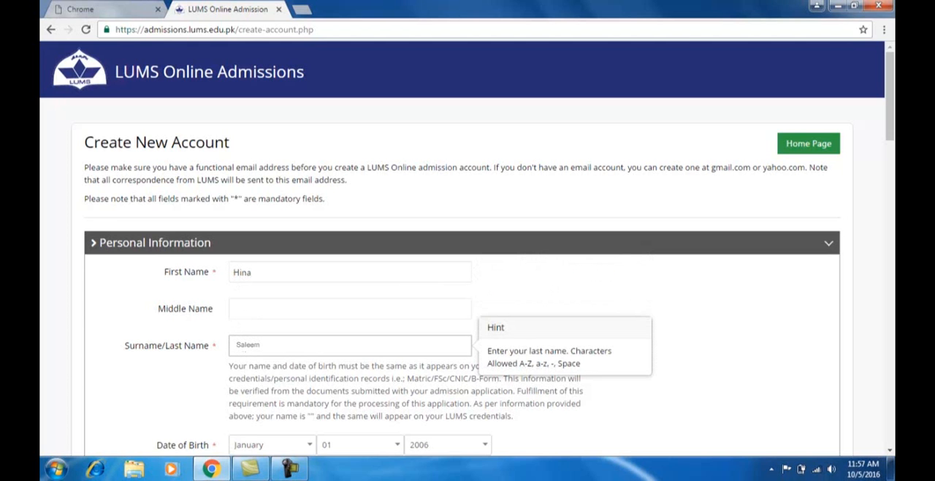
scroll(241, 349, "down", 3)
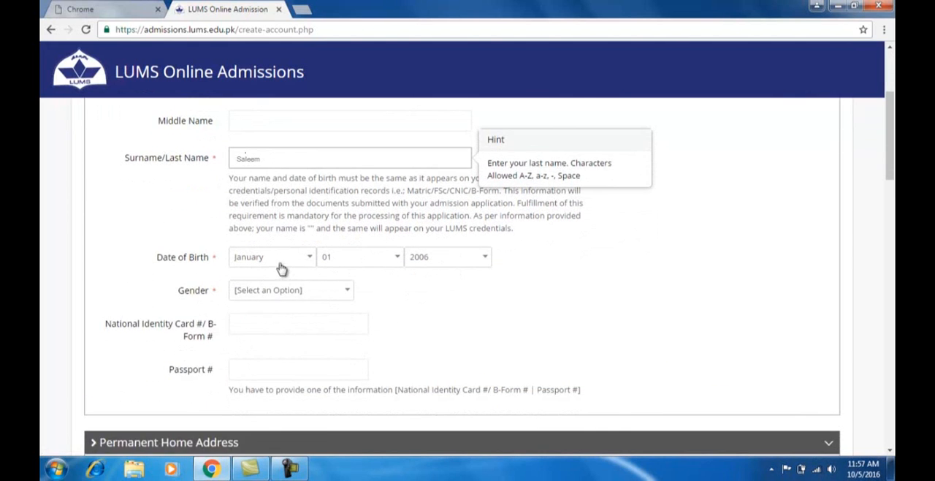
left_click(281, 268)
left_click(250, 316)
left_click(354, 262)
left_click(342, 314)
left_click(436, 263)
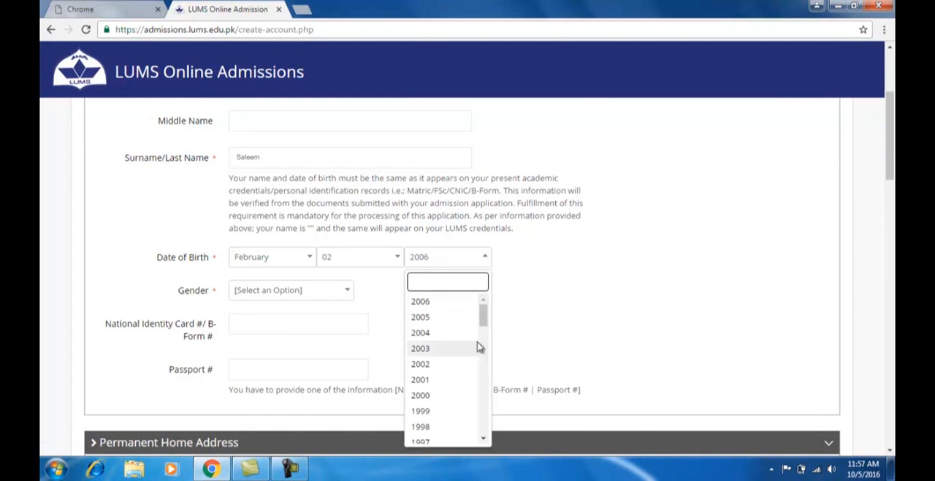
left_click(431, 412)
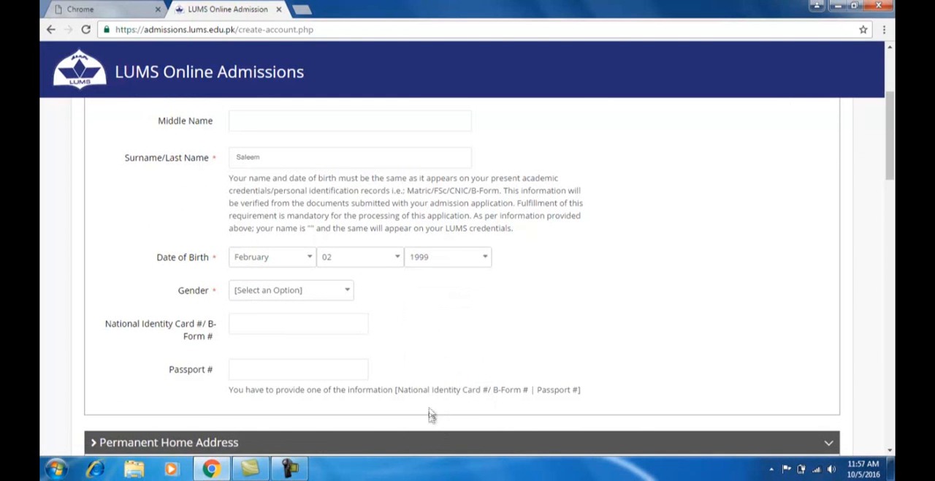
- Set the gender to Female and enter the applicant's passport number
left_click(291, 294)
left_click(263, 350)
left_click(255, 366)
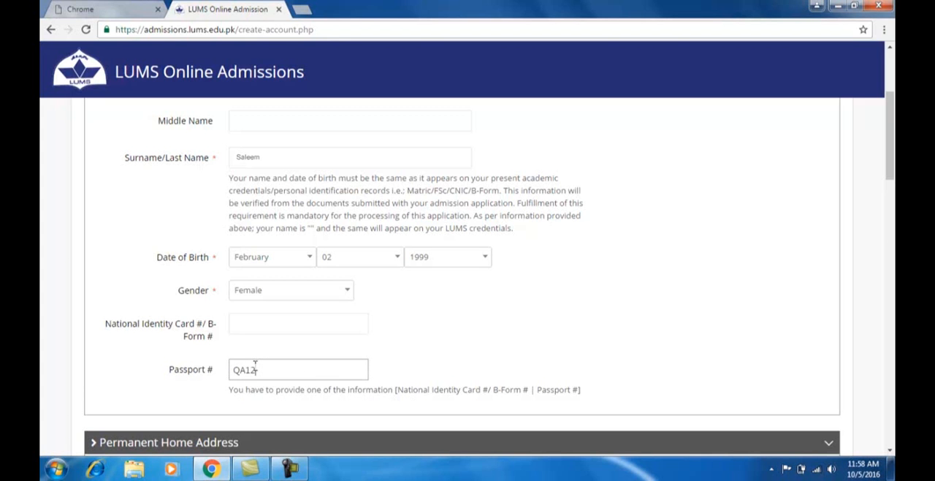
type("QA123")
- Enter the street address in Address Line 1 and Address Line 2 of the Permanent Home Address
scroll(334, 340, "down", 3)
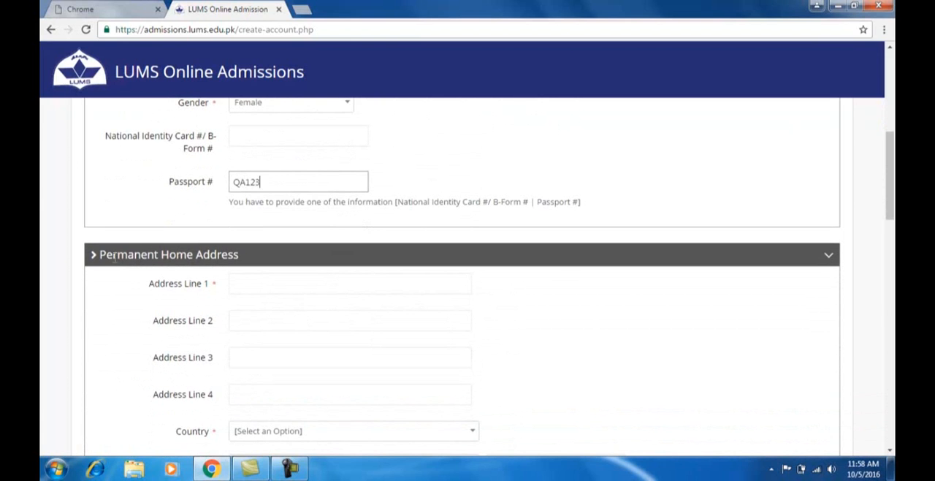
left_click(231, 284)
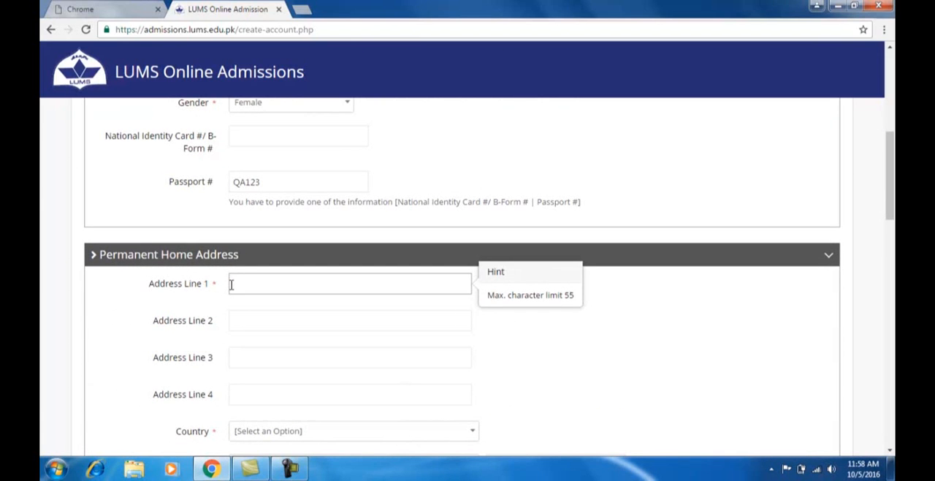
left_click(244, 321)
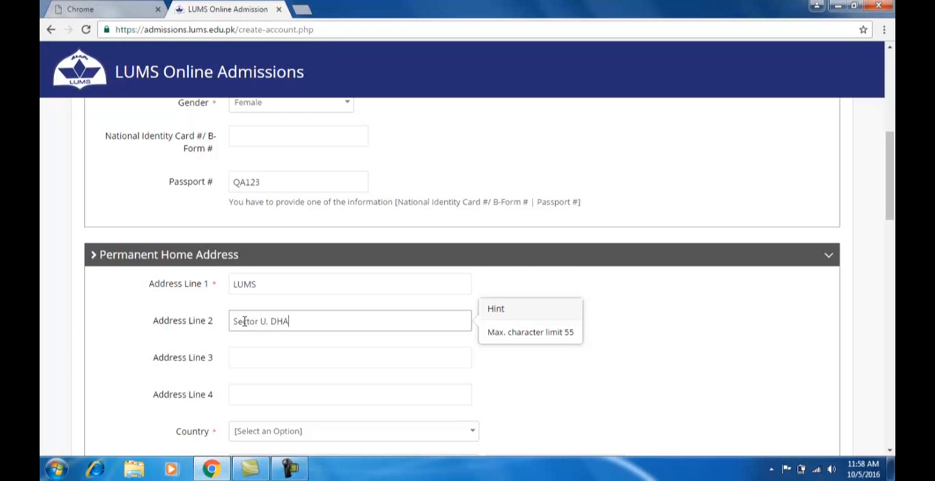
- Set the permanent home address's country to Pakistan, province to Punjab and city to Lahore
scroll(345, 325, "down", 2)
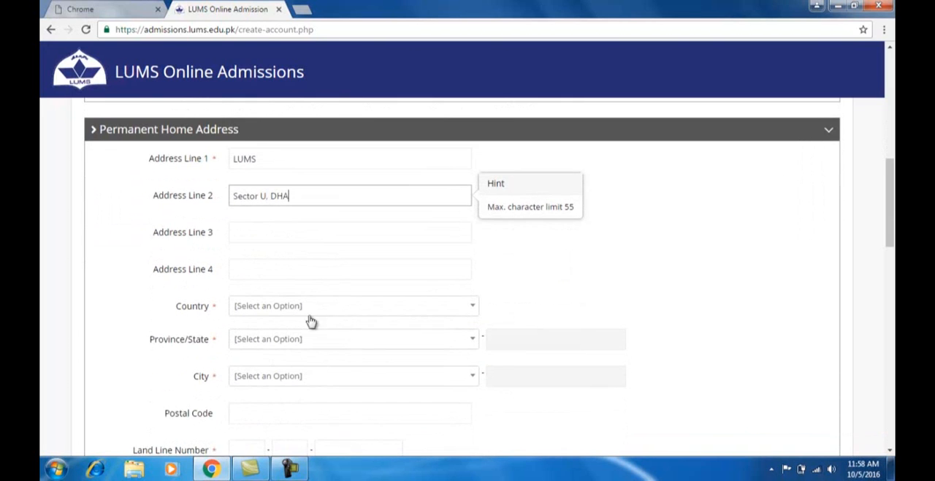
left_click(285, 310)
type("p")
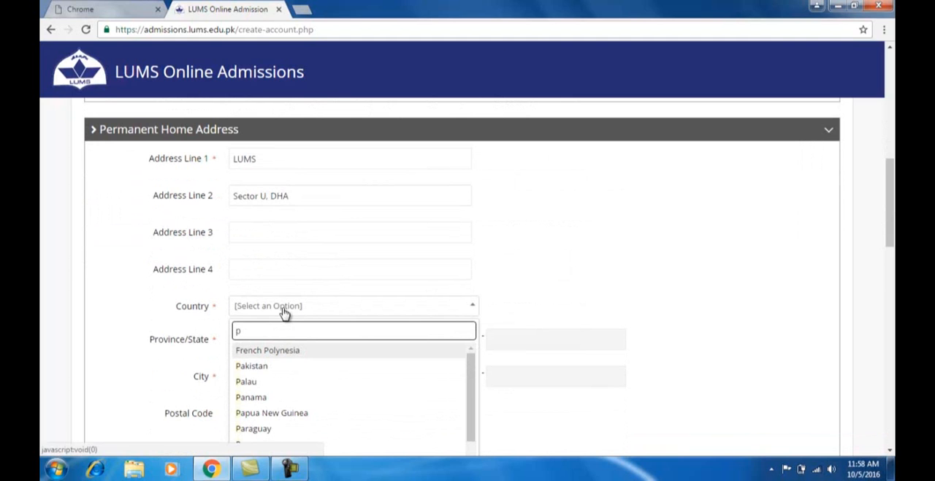
left_click(245, 366)
left_click(251, 342)
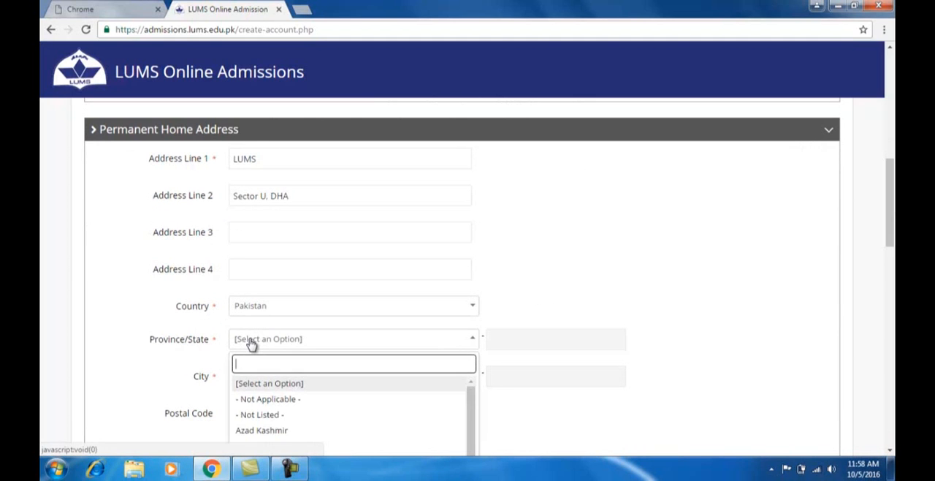
type("p")
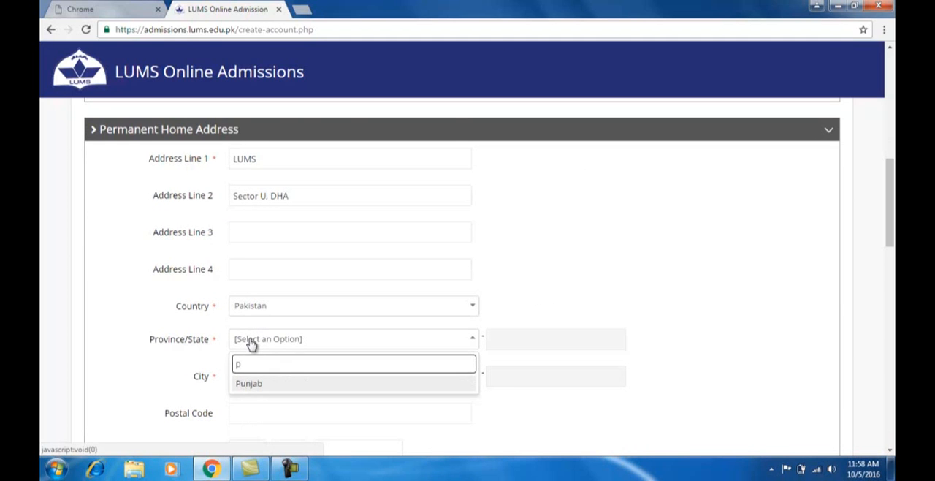
left_click(246, 385)
left_click(247, 380)
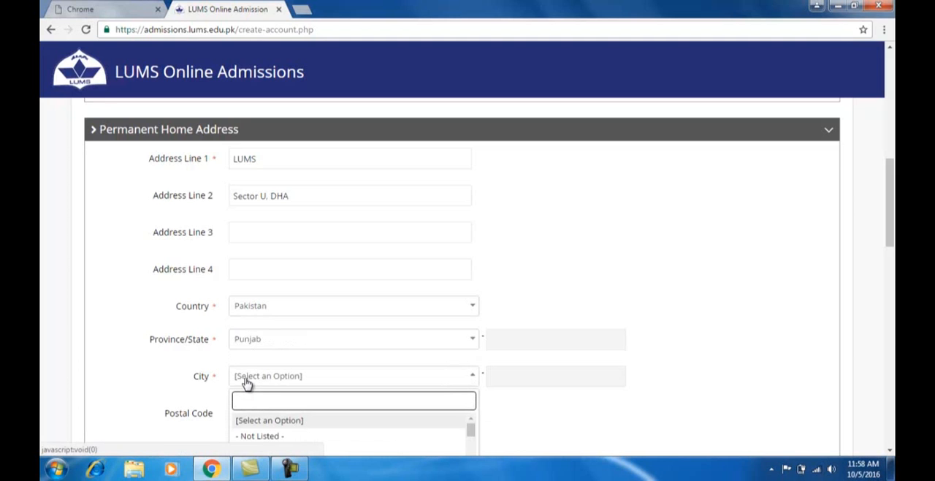
type("l")
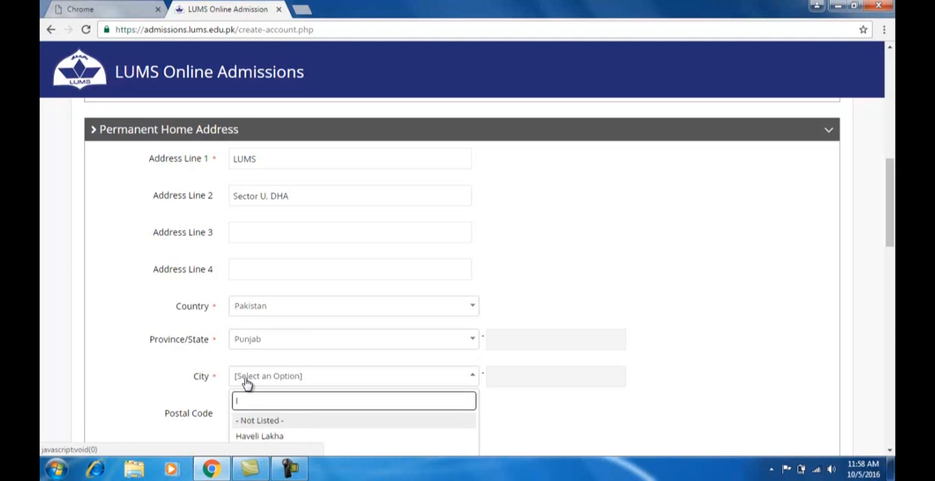
scroll(246, 384, "down", 1)
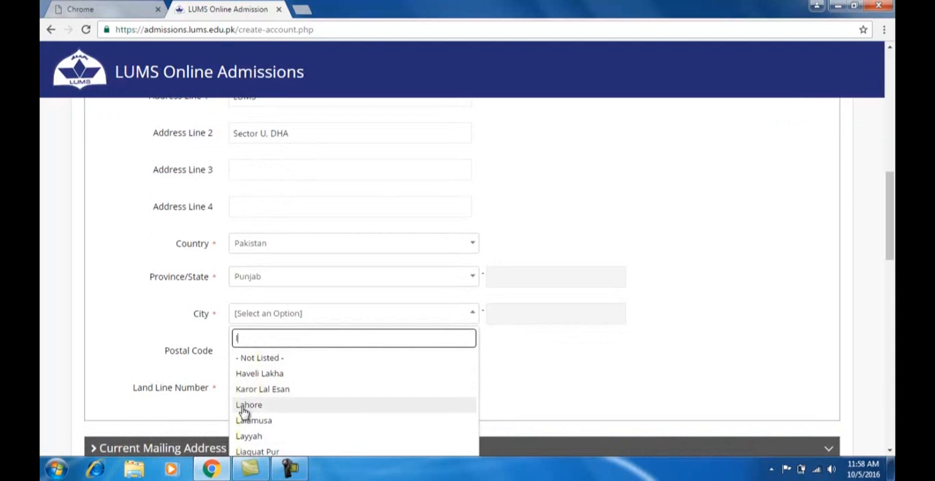
left_click(245, 413)
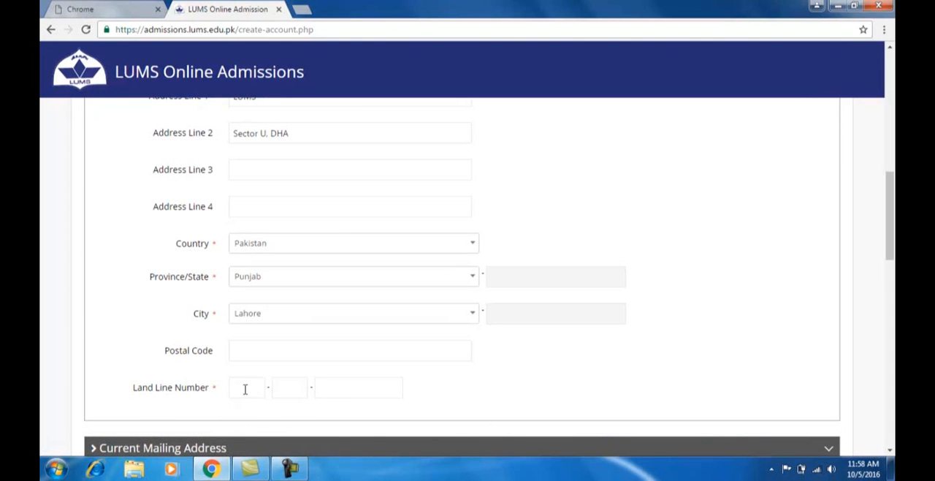
- Enter the landline number with its country and city codes, and copy the permanent home address as the current mailing address
left_click(246, 387)
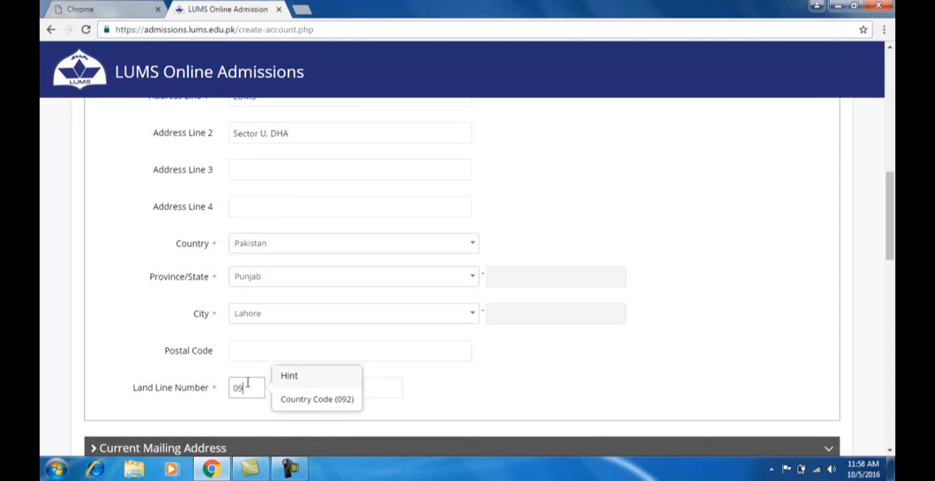
key("Tab")
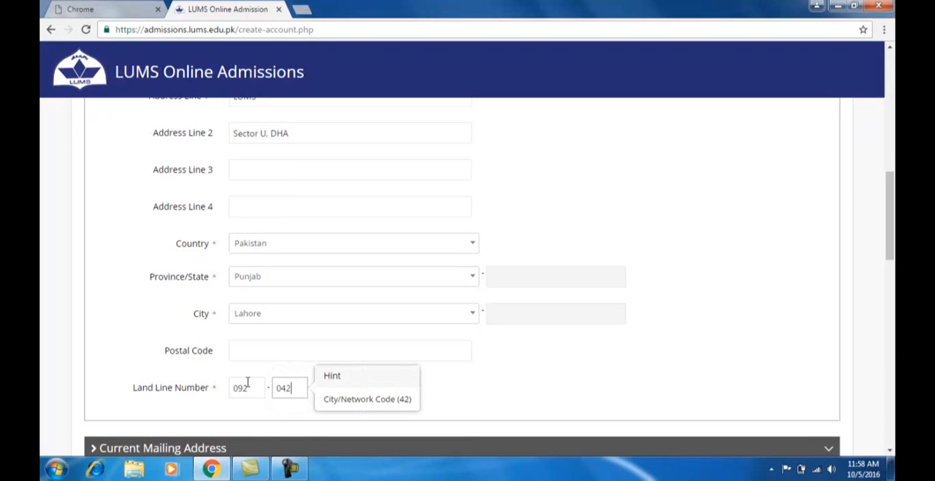
key("Tab")
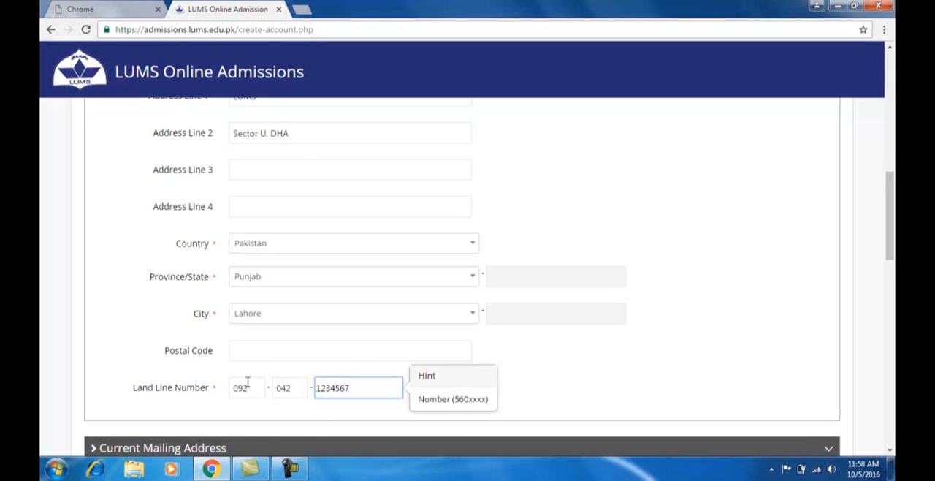
scroll(247, 381, "down", 3)
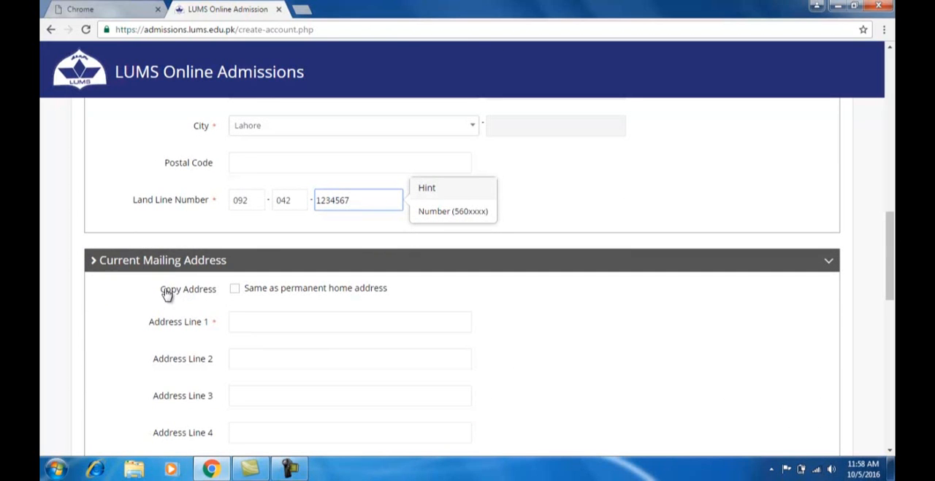
left_click(235, 290)
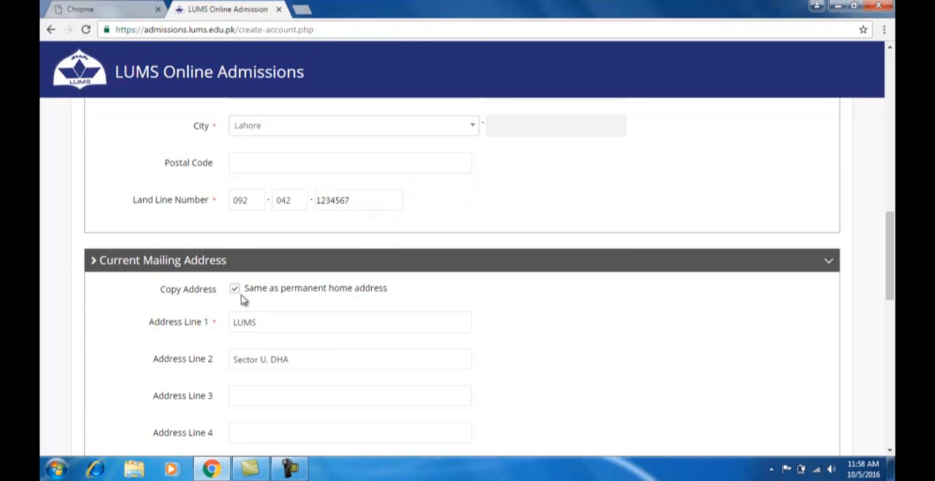
- Enter the mobile number with its network code and the full emergency contact number in the Contact Number section
scroll(330, 311, "down", 4)
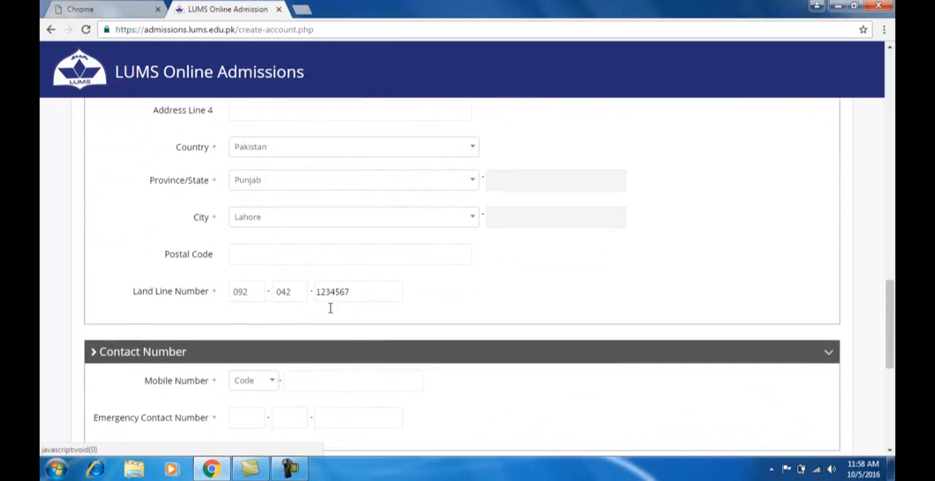
scroll(330, 308, "down", 2)
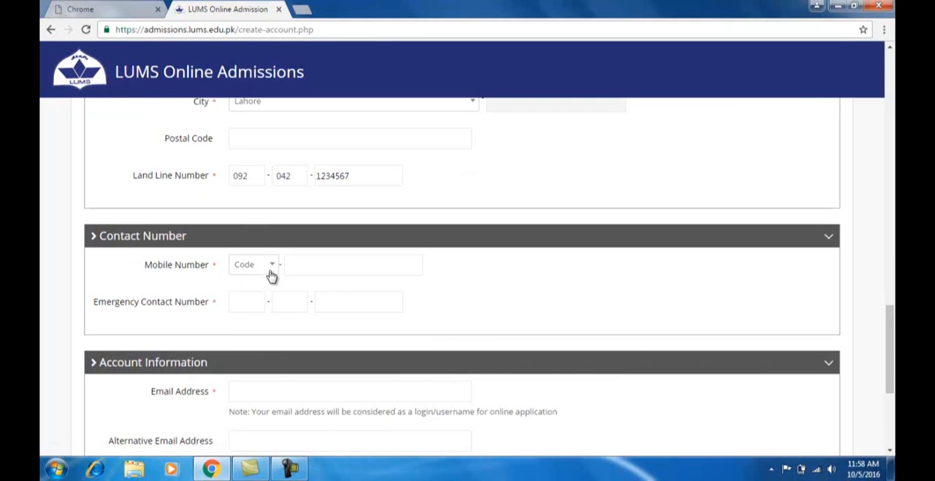
left_click(272, 272)
left_click(249, 324)
left_click(323, 270)
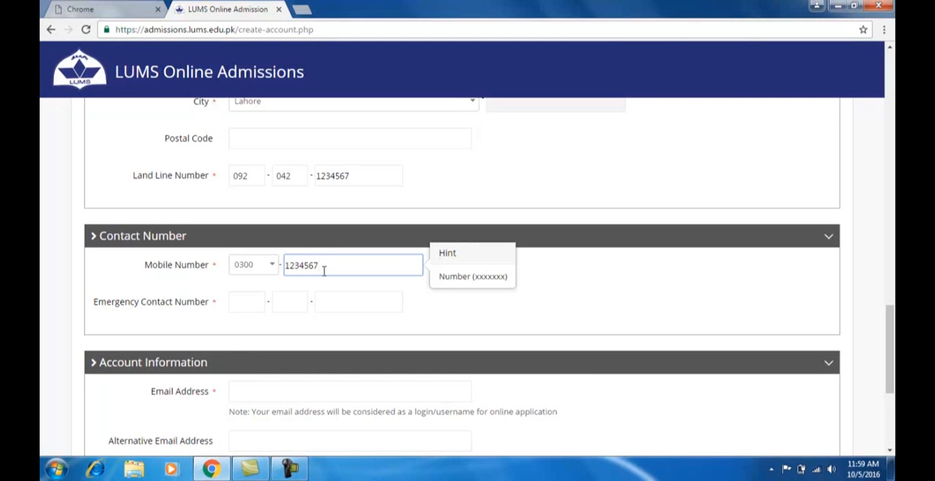
left_click(235, 296)
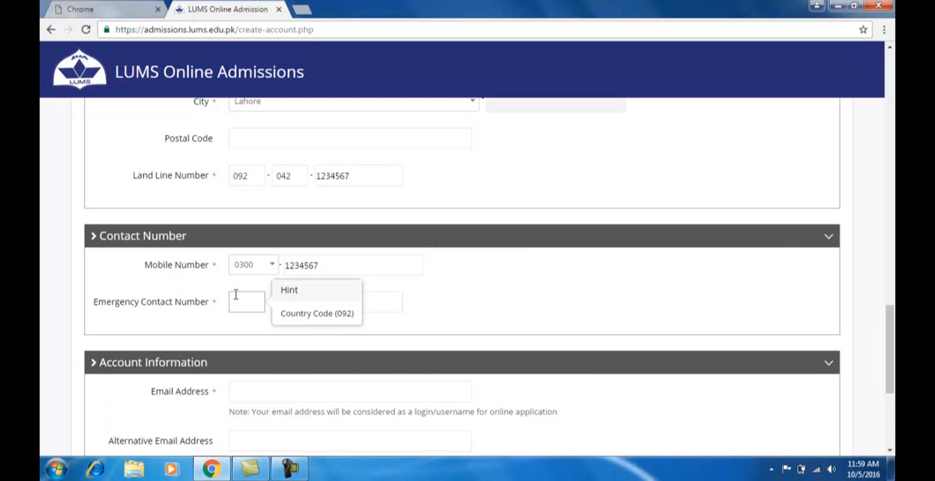
type("009204212")
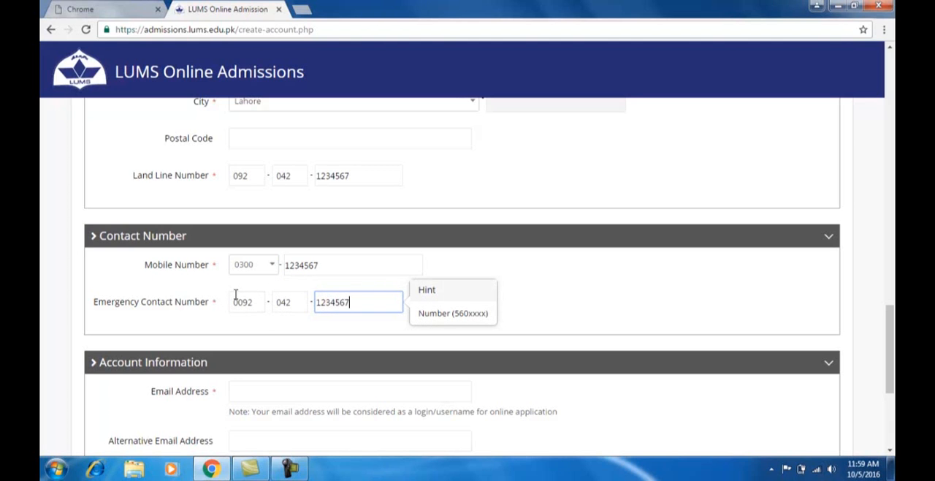
- Fill in the applicant's email address and alternative email address in the Account Information section
scroll(236, 293, "down", 2)
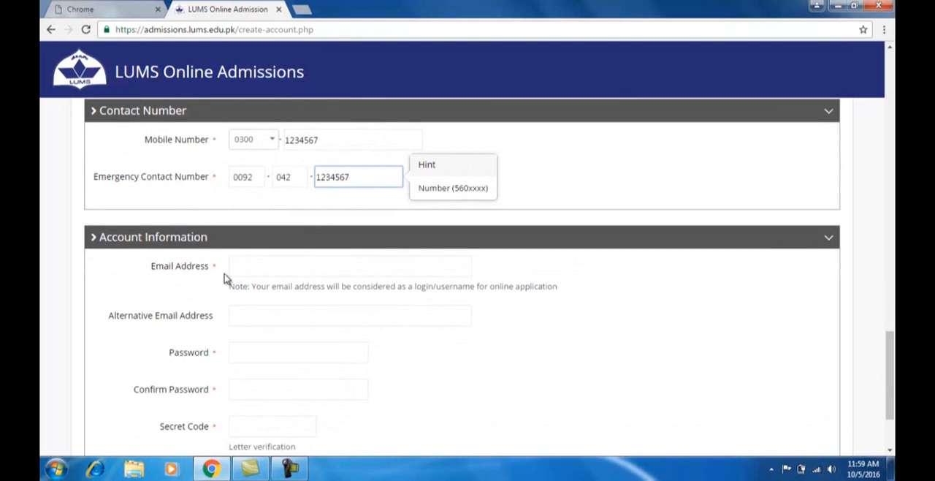
left_click(235, 267)
type("lumsadmissionapplication@test.com")
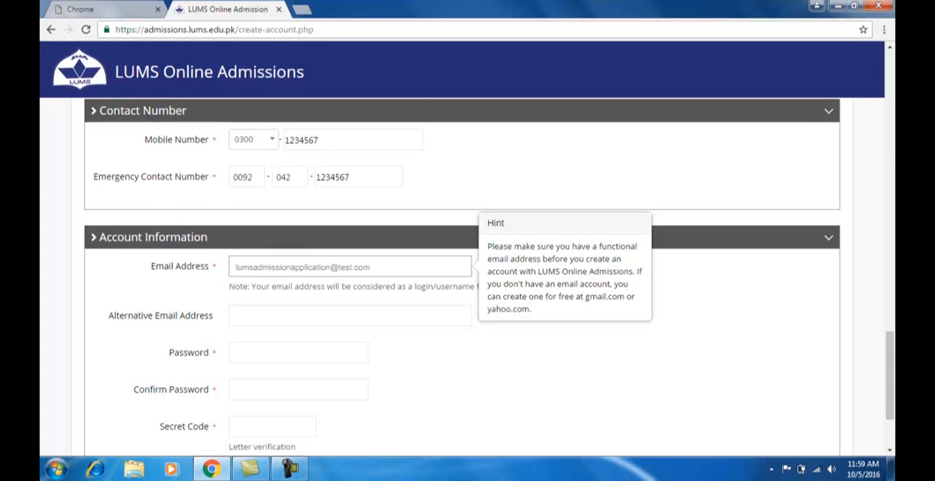
left_click(256, 319)
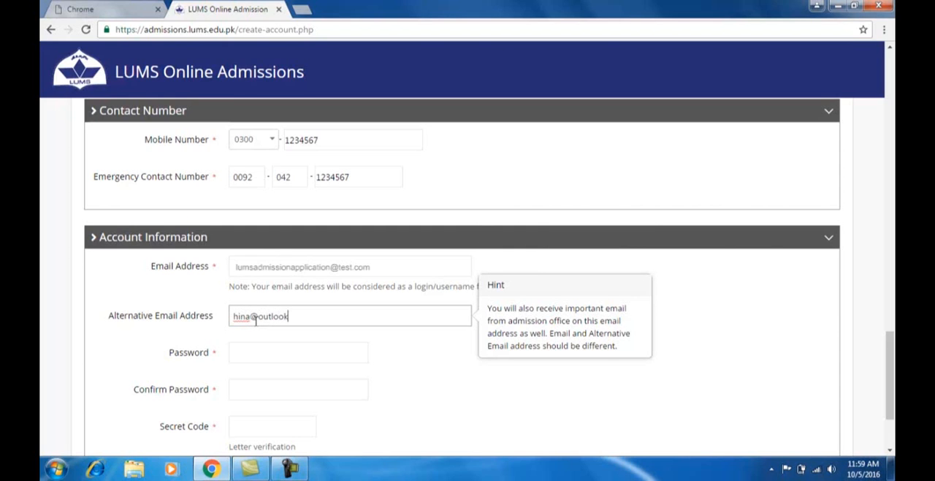
- Enter the account password and repeat it in the Confirm Password field
left_click(252, 352)
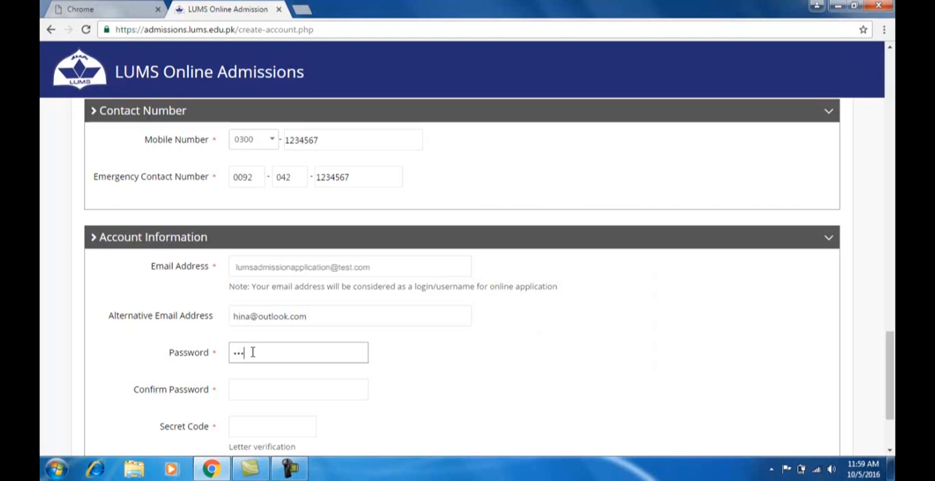
left_click(244, 388)
type("12")
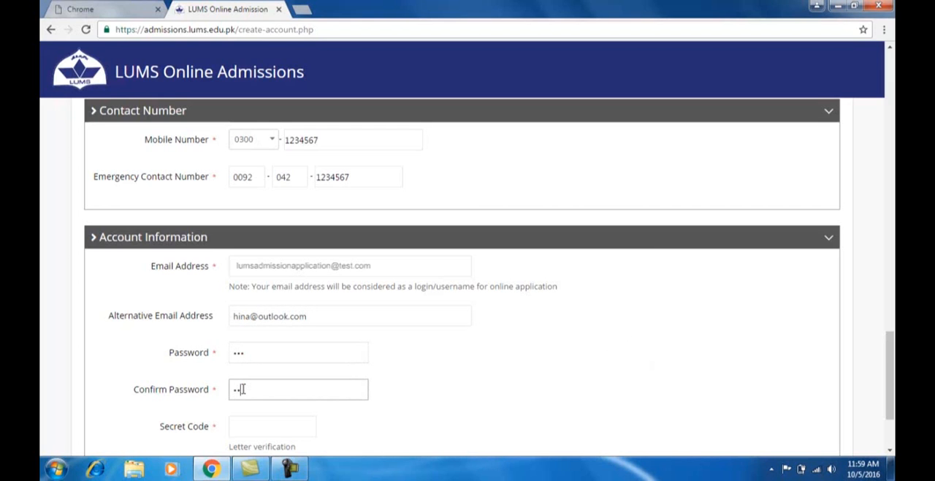
- Enter the secret code shown in the letter verification image and submit the new account form
scroll(243, 389, "down", 3)
left_click(244, 307)
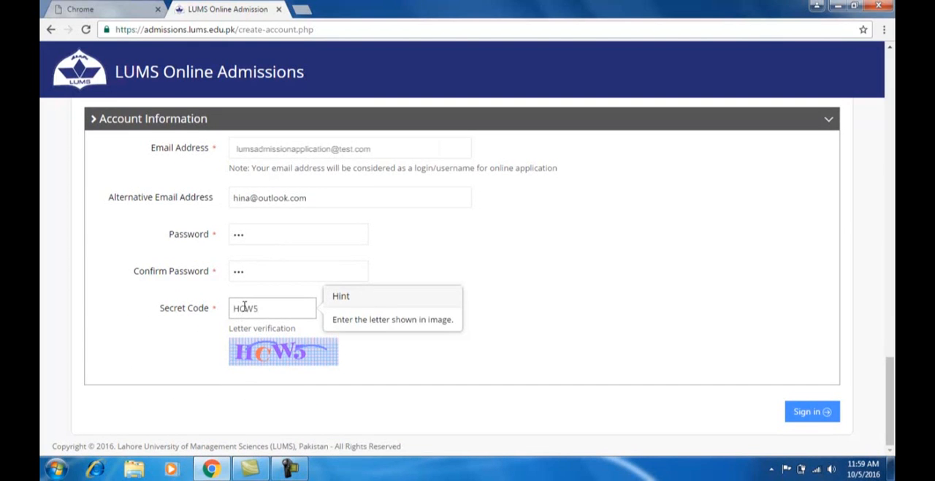
left_click(811, 412)
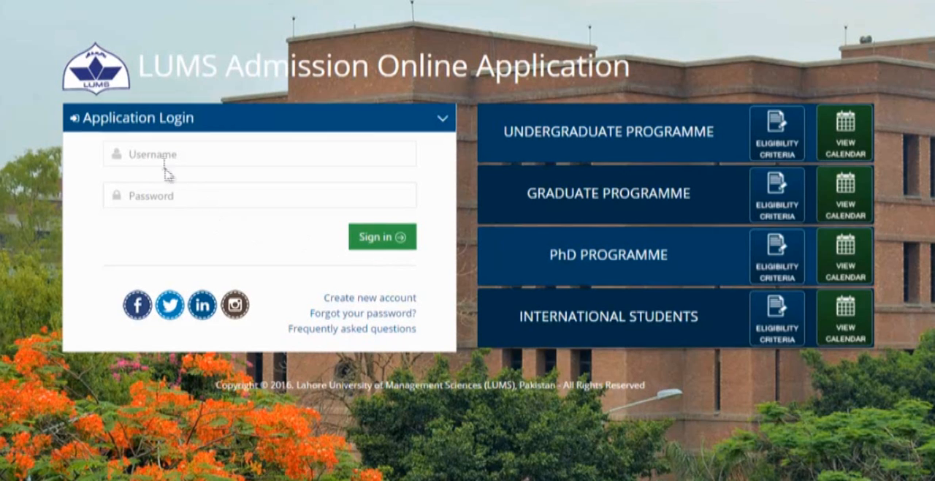
- Sign in to the admission application with the account's username and password, and dismiss the offer to save the password
left_click(161, 152)
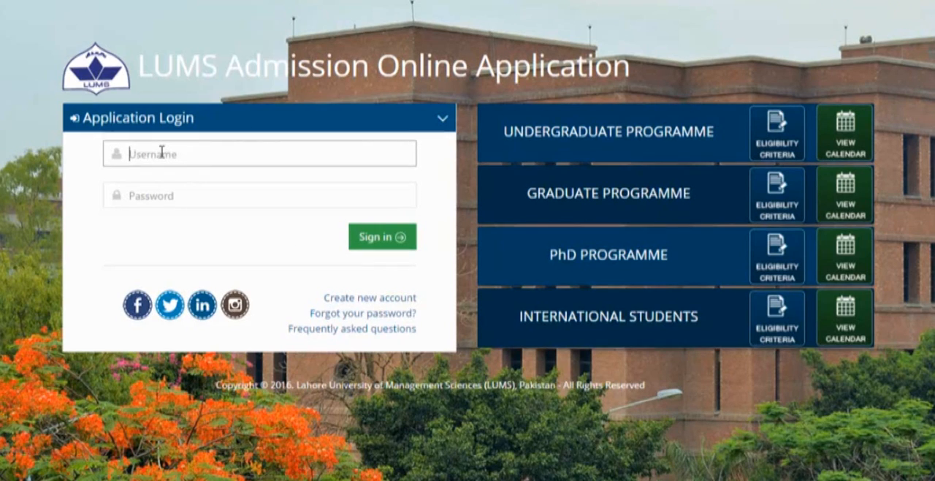
type("lum")
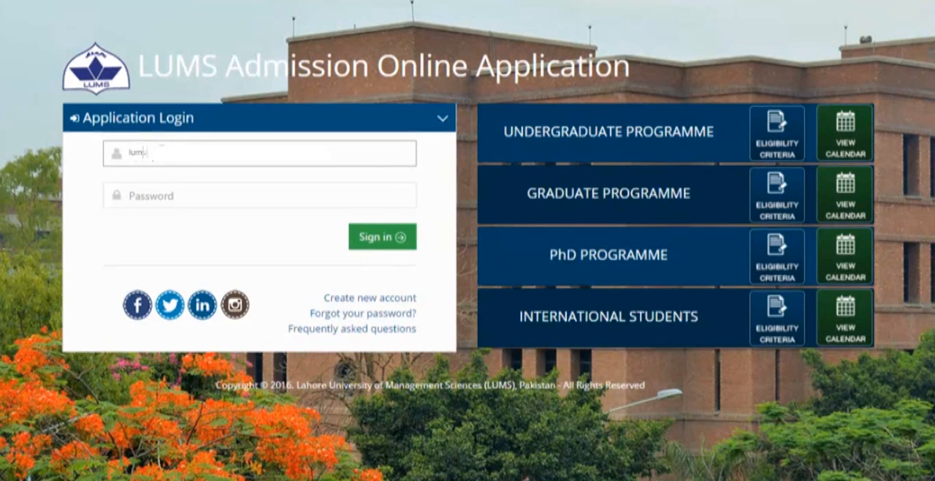
type("sadmissionapplicat")
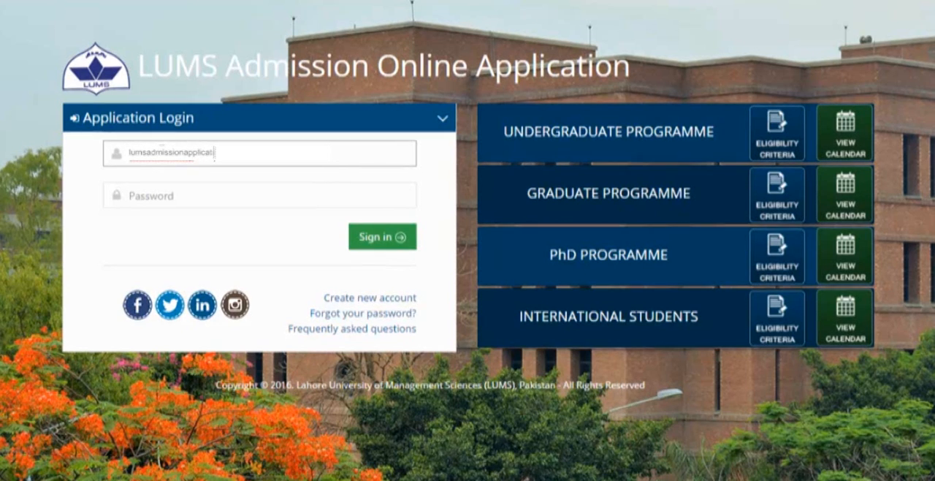
type("ion@test.com")
key("Tab")
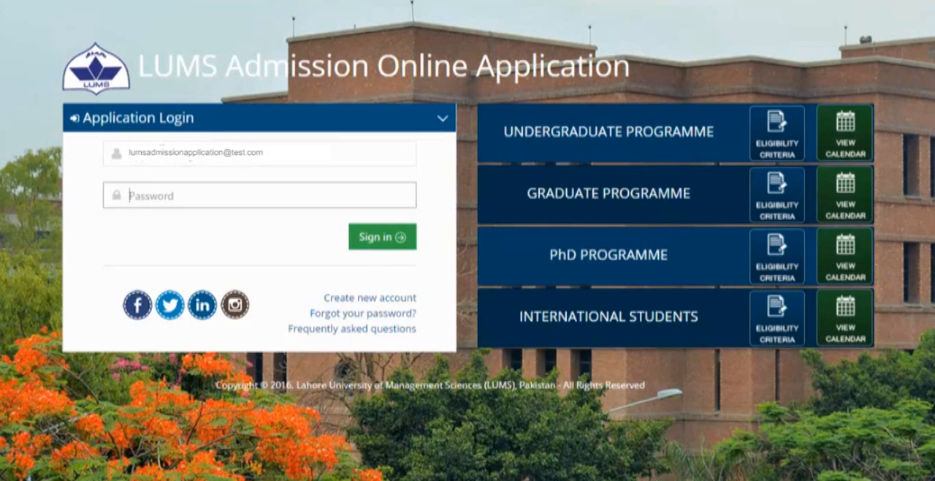
type("•••")
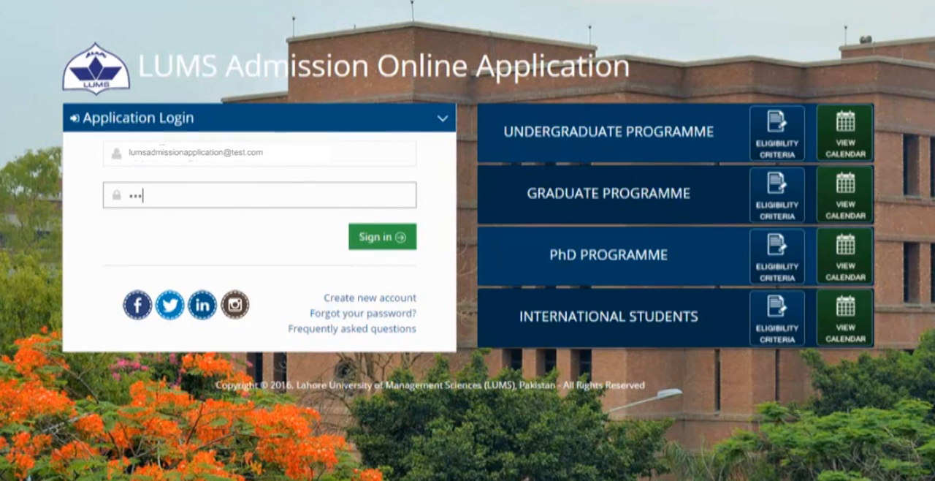
left_click(389, 237)
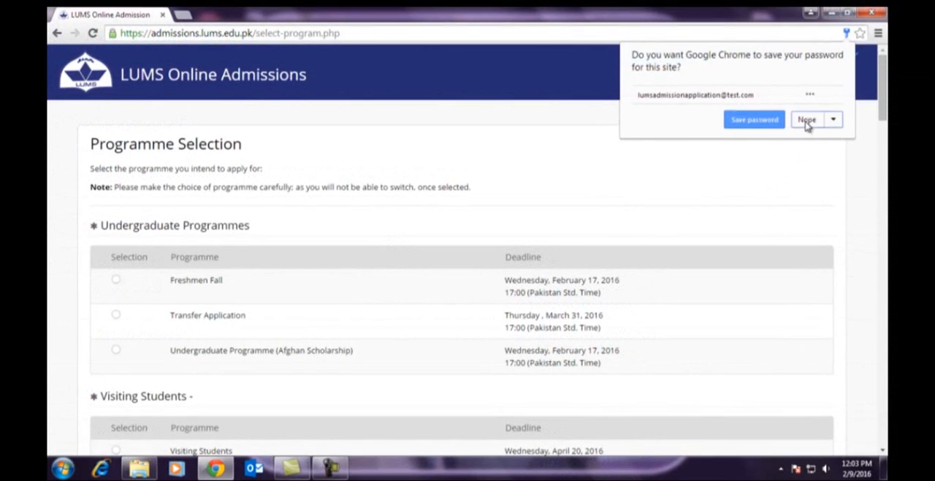
left_click(809, 178)
- Choose Freshmen Fall under Undergraduate Programmes as the programme to apply for
left_click_drag(91, 145, 247, 144)
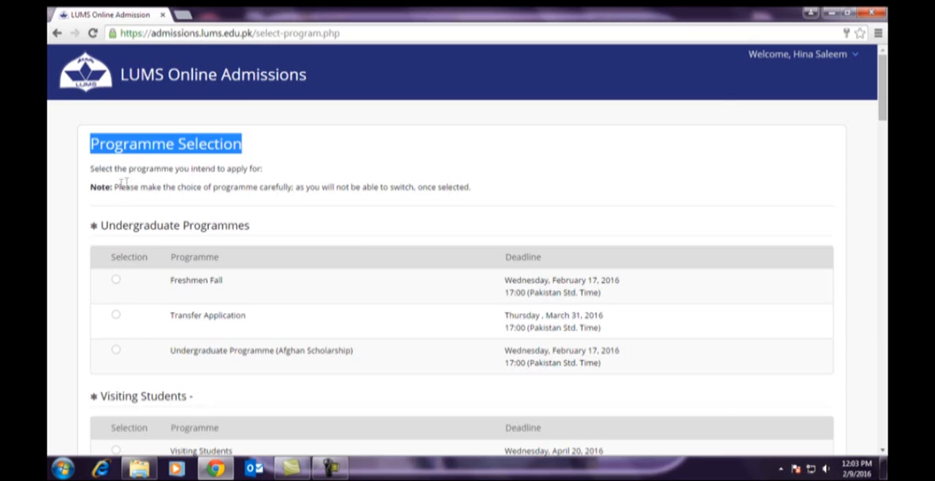
left_click_drag(101, 226, 251, 226)
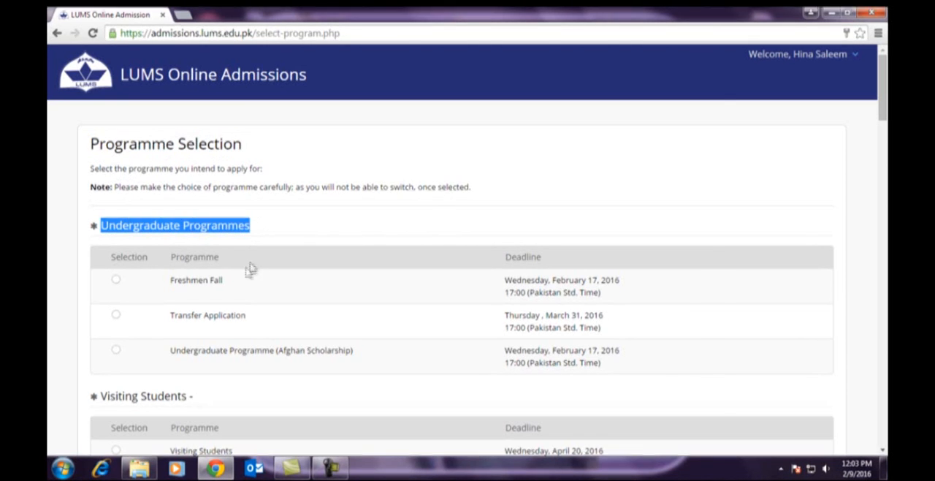
left_click(116, 282)
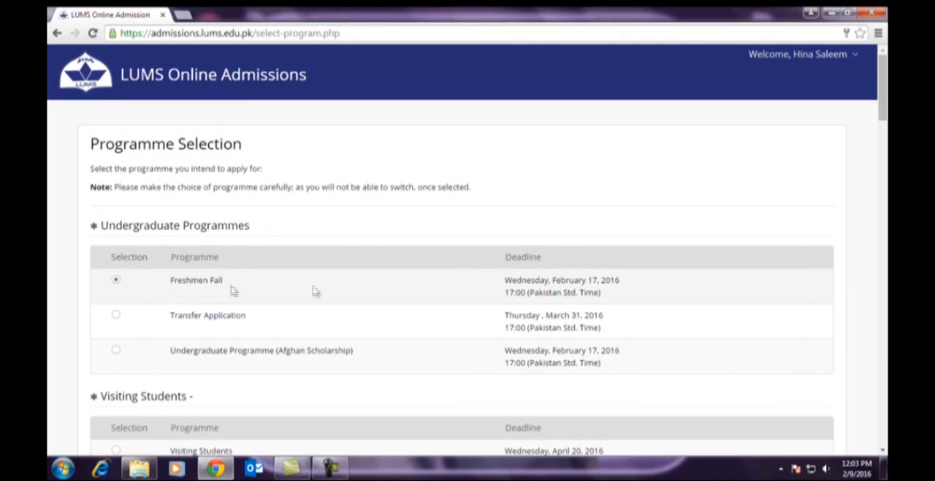
- Answer No to having previously applied to LUMS and submit the programme selection
scroll(885, 246, "down", 1)
scroll(885, 246, "down", 10)
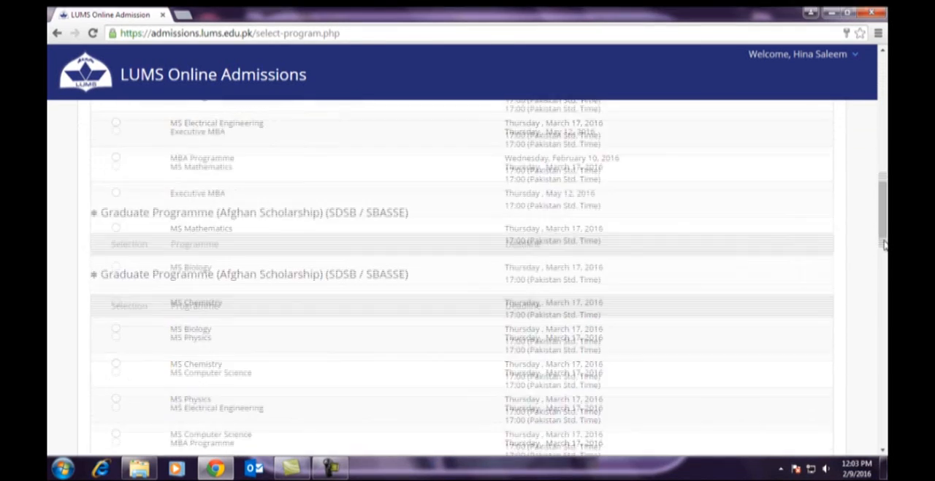
scroll(885, 245, "down", 5)
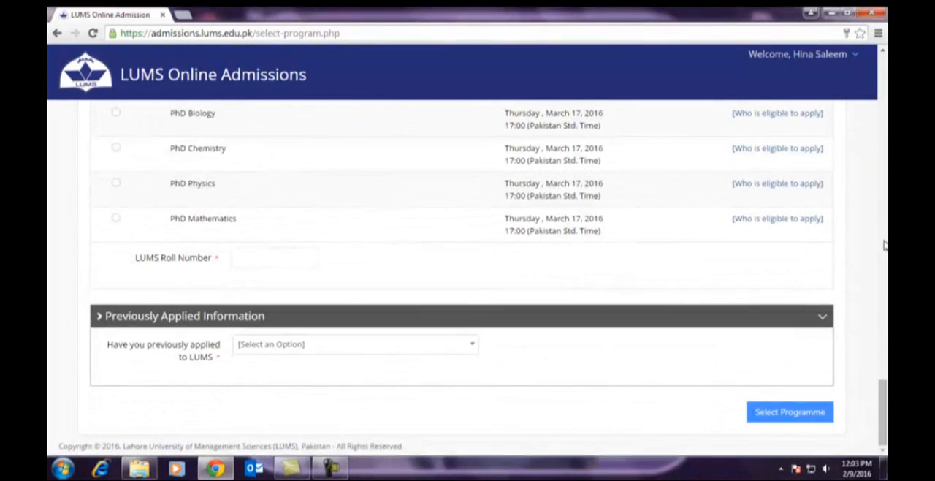
left_click_drag(102, 315, 315, 320)
left_click(283, 345)
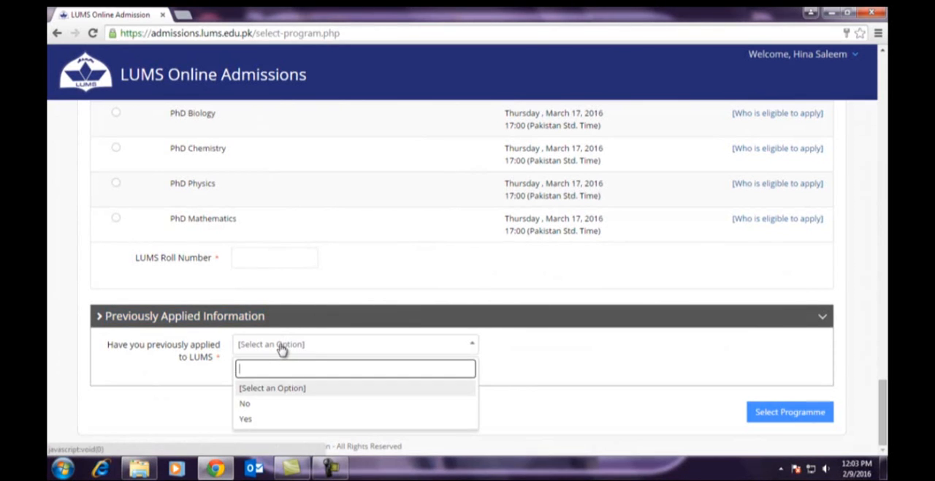
left_click(246, 404)
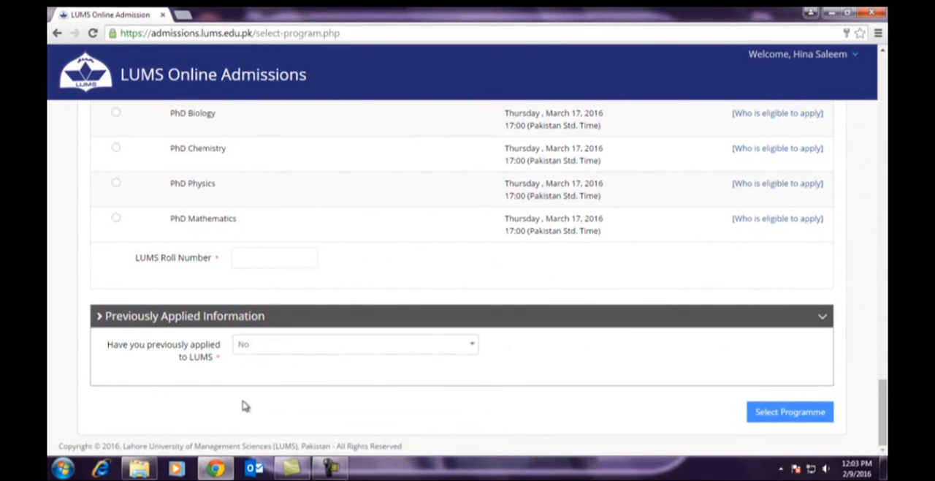
left_click(784, 412)
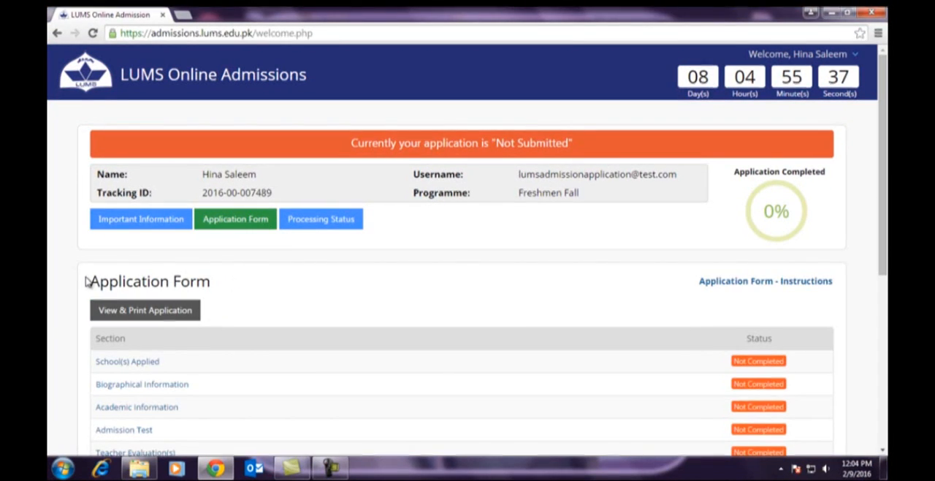
- Read the Application Form instructions through to the end and close them
left_click_drag(88, 282, 226, 287)
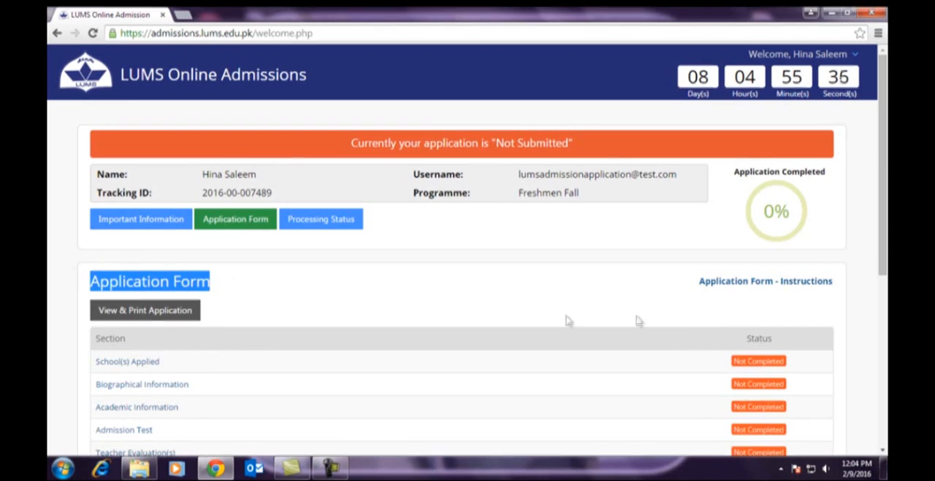
left_click(752, 287)
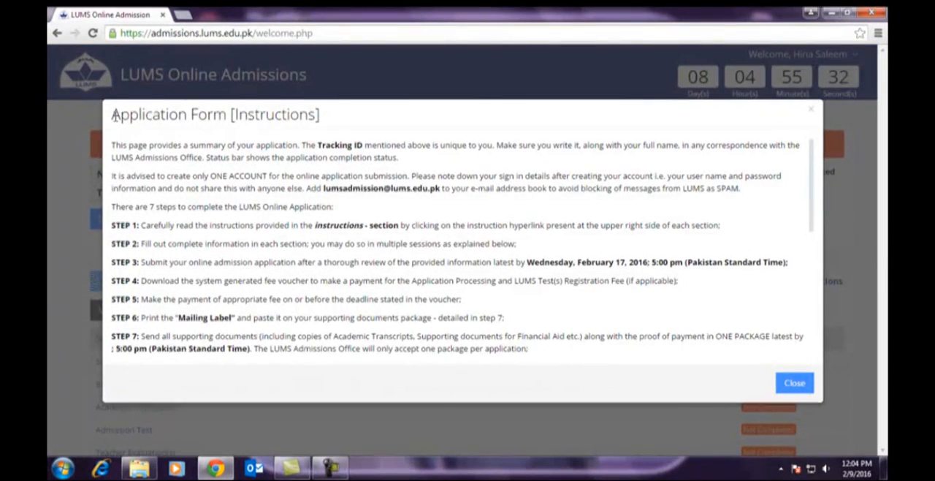
left_click_drag(111, 113, 330, 117)
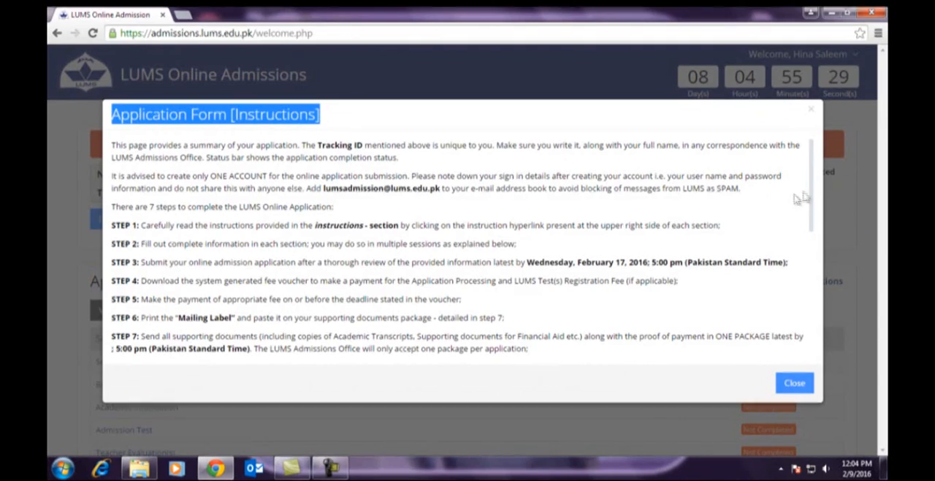
left_click_drag(810, 192, 814, 325)
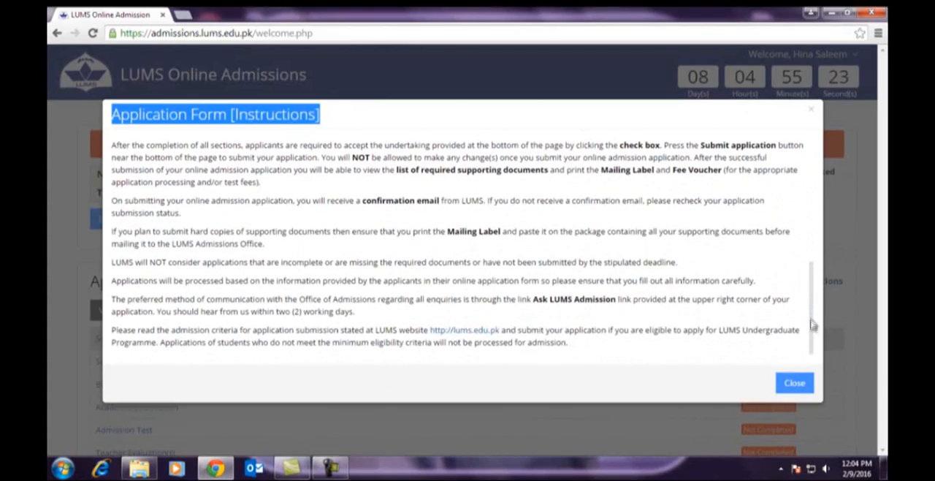
left_click(795, 382)
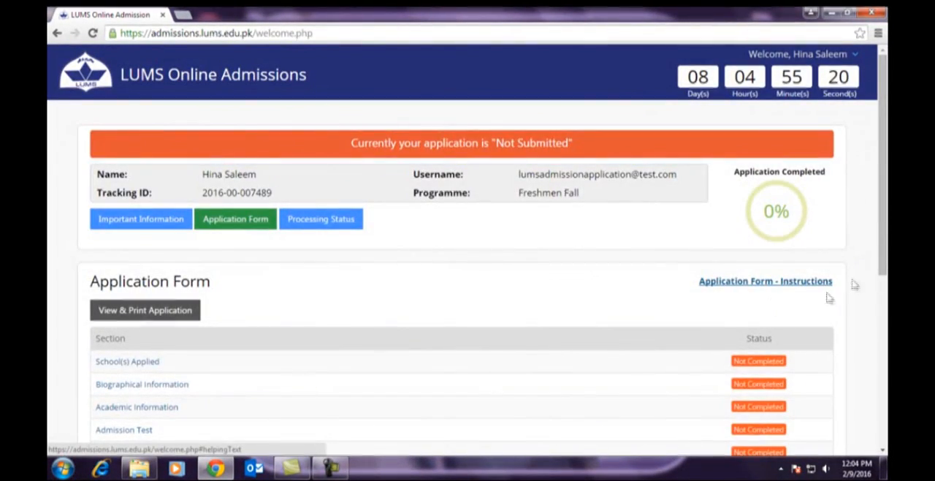
- Open the School(s) Applied section of the application form
scroll(883, 241, "down", 2)
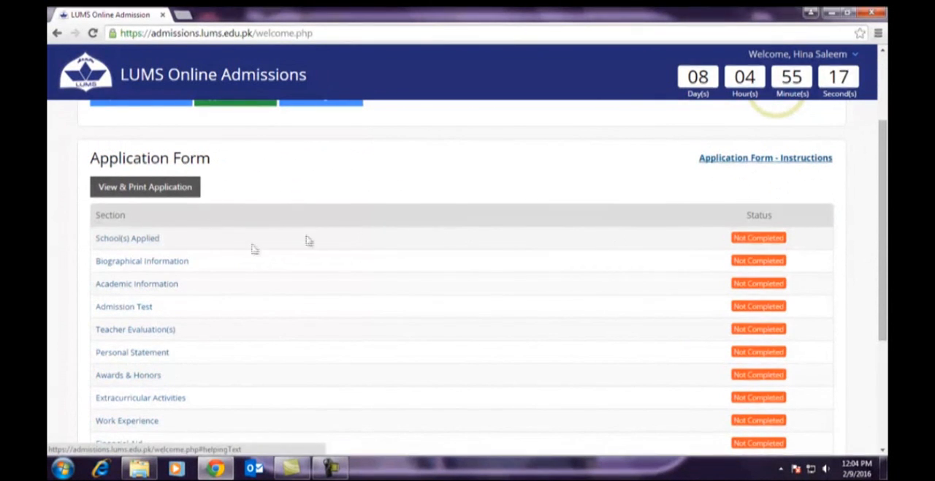
left_click(115, 241)
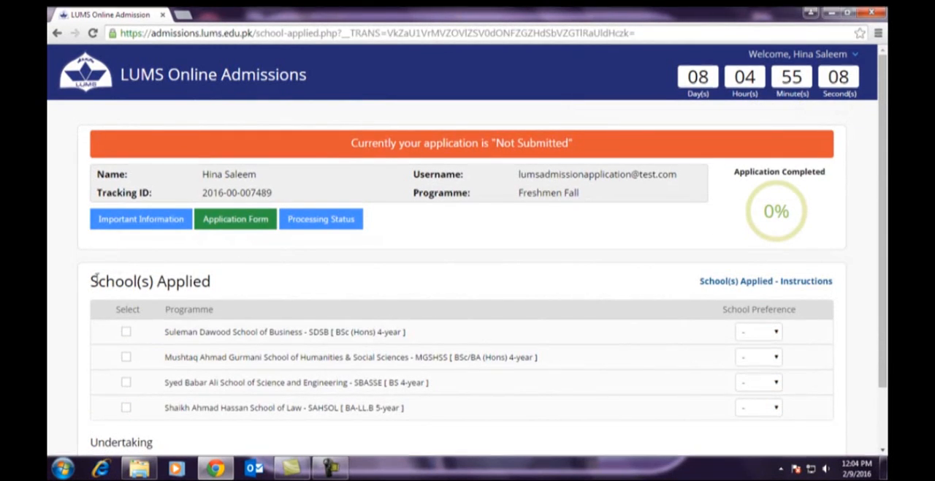
left_click_drag(95, 276, 214, 285)
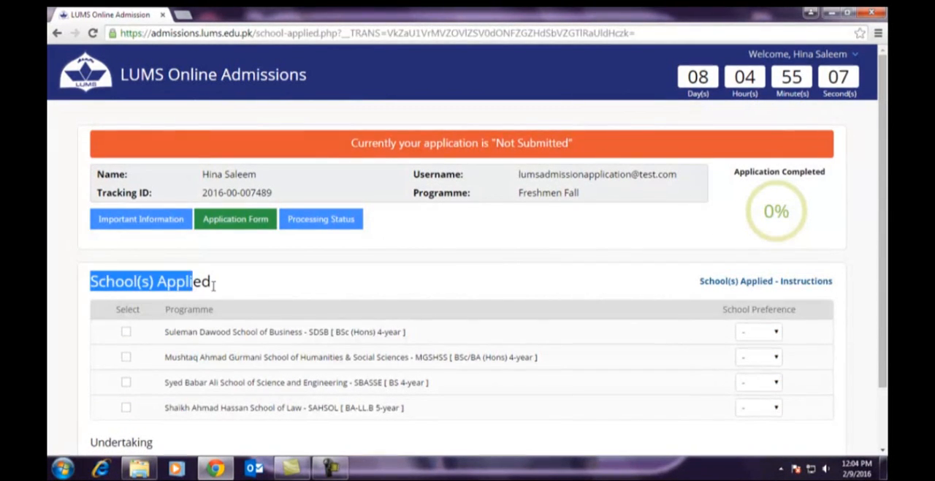
- Read the School(s) Applied instructions through to the end and close them
left_click(751, 282)
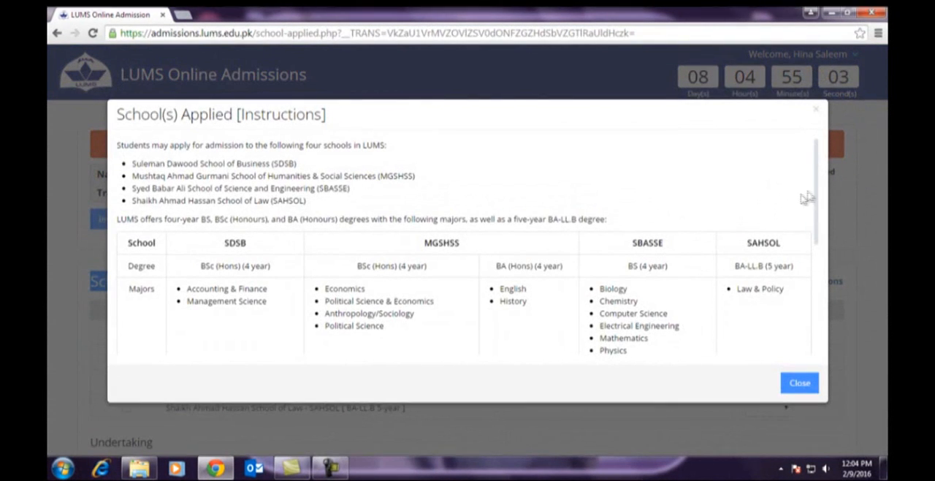
left_click_drag(115, 122, 370, 122)
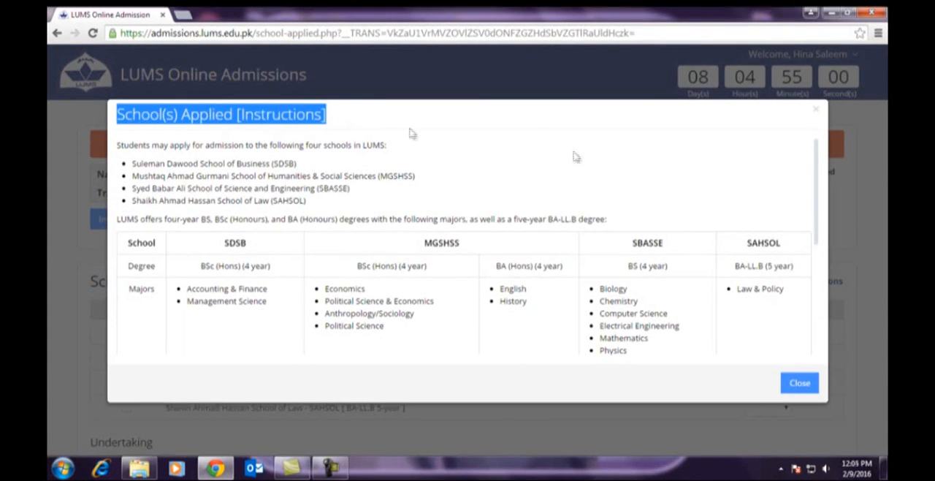
left_click_drag(820, 201, 818, 331)
left_click(792, 385)
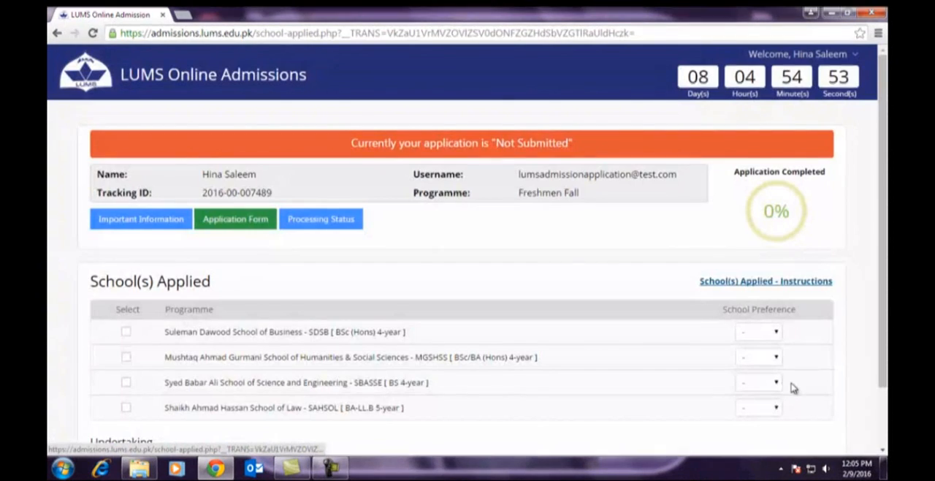
- Select Suleman Dawood School of Business as 1st school preference, with Accounting & Finance as major preference 1
scroll(679, 321, "down", 1)
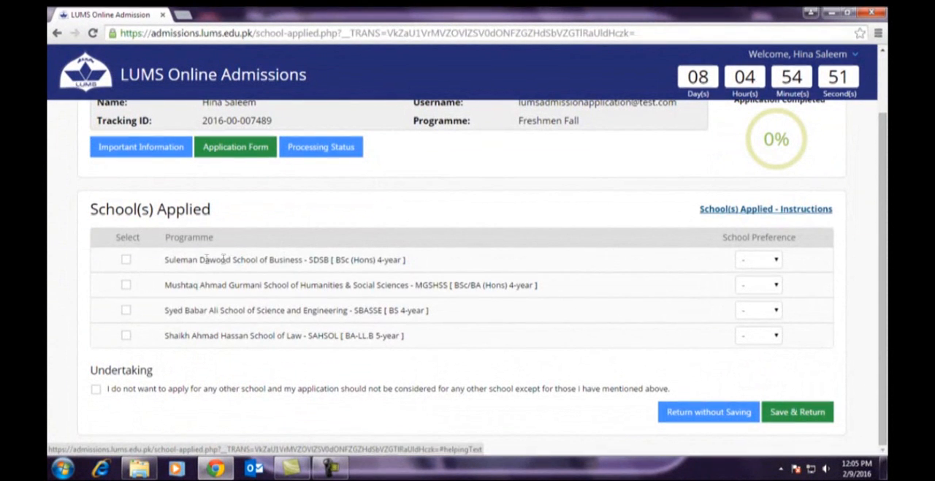
left_click(126, 260)
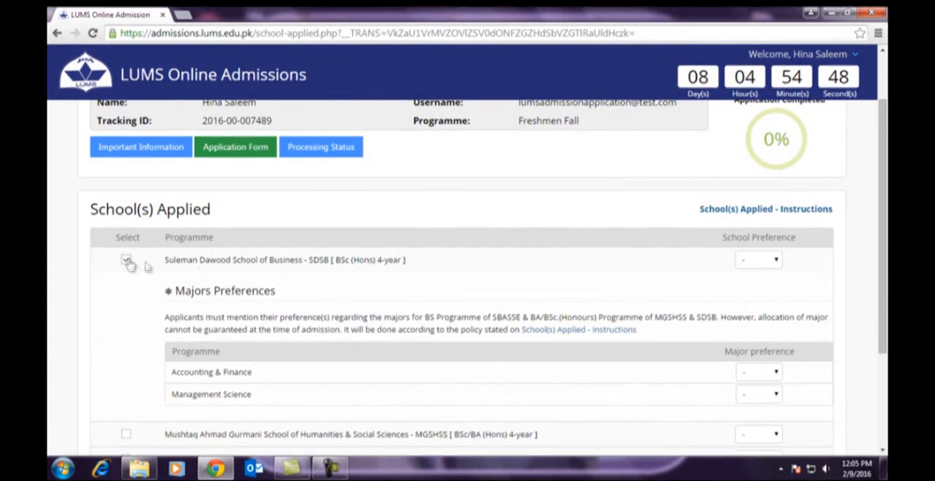
left_click(751, 264)
left_click(749, 282)
scroll(551, 295, "down", 1)
left_click_drag(177, 229, 316, 229)
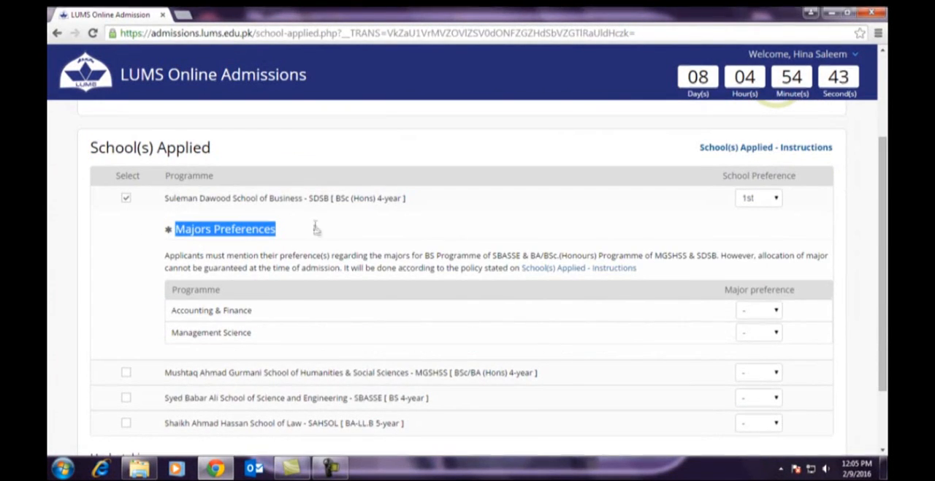
left_click(760, 335)
- Select Mushtaq Ahmad Gurmani School of Humanities & Social Sciences as 2nd school preference, with Economics as major preference 1
scroll(588, 311, "down", 1)
left_click(127, 286)
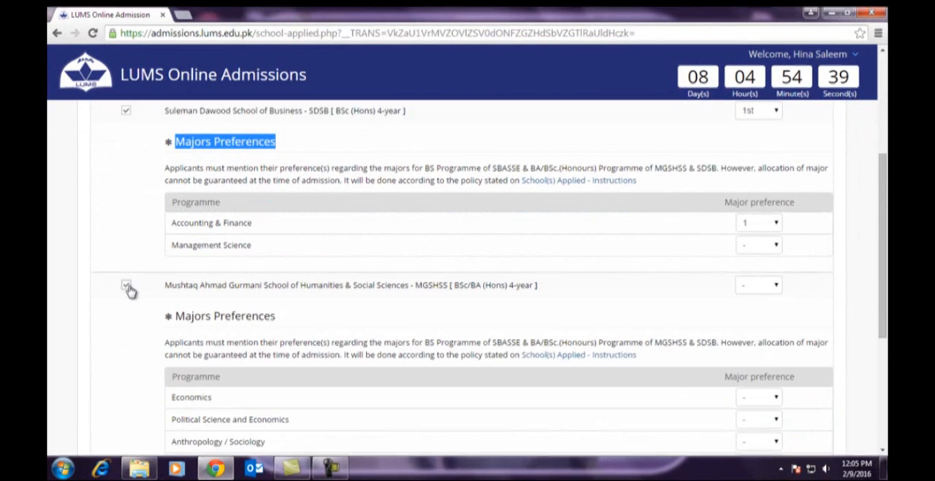
left_click(760, 285)
left_click(756, 318)
scroll(621, 312, "down", 1)
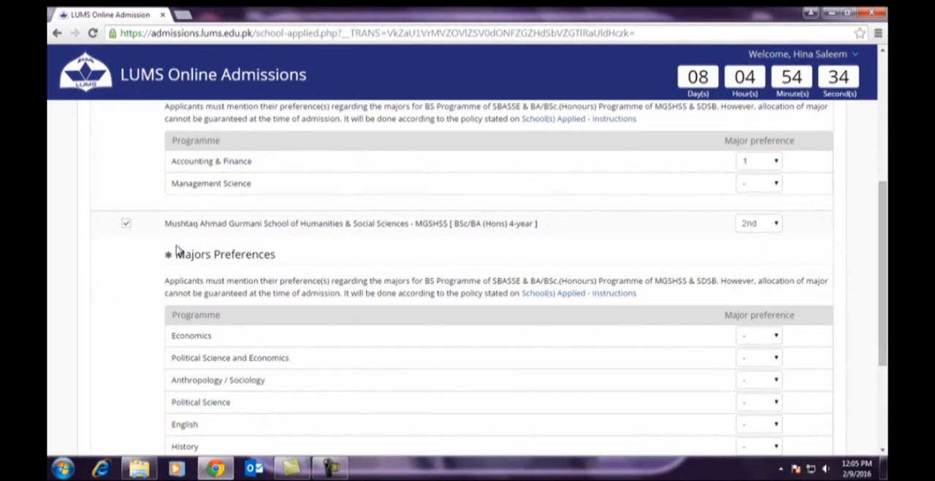
left_click_drag(179, 252, 300, 254)
left_click(757, 336)
left_click(753, 352)
- Select Syed Babar Ali School of Science and Engineering as 3rd school preference, with Biology as major preference 1
scroll(591, 314, "down", 3)
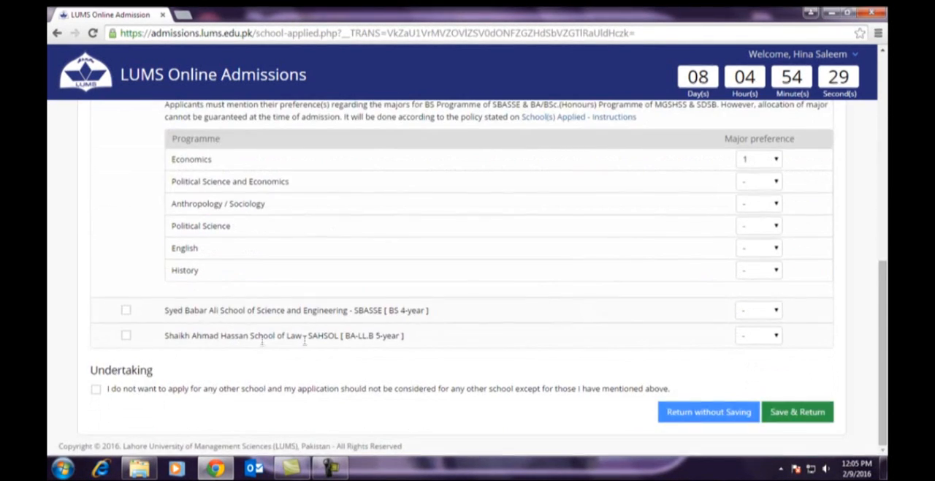
left_click(126, 311)
left_click(758, 310)
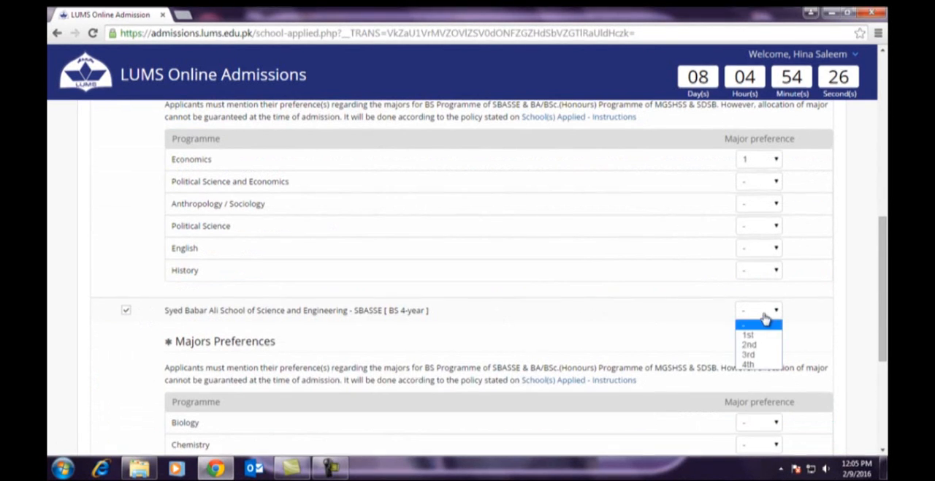
left_click(753, 355)
scroll(307, 358, "down", 1)
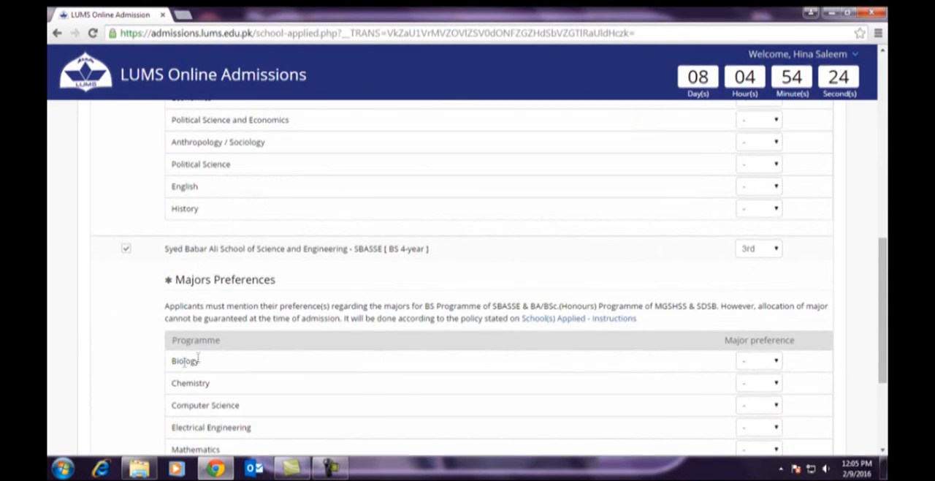
left_click_drag(173, 365, 219, 366)
left_click(763, 369)
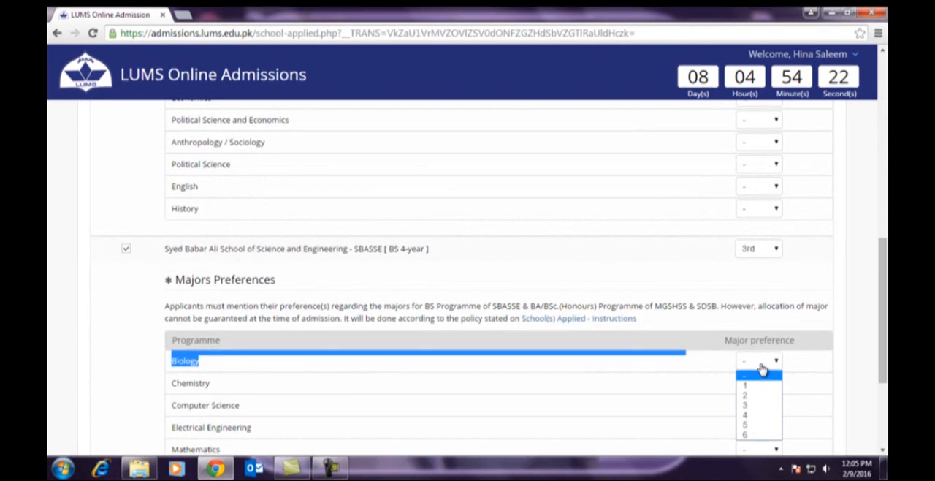
left_click(753, 387)
scroll(614, 326, "down", 3)
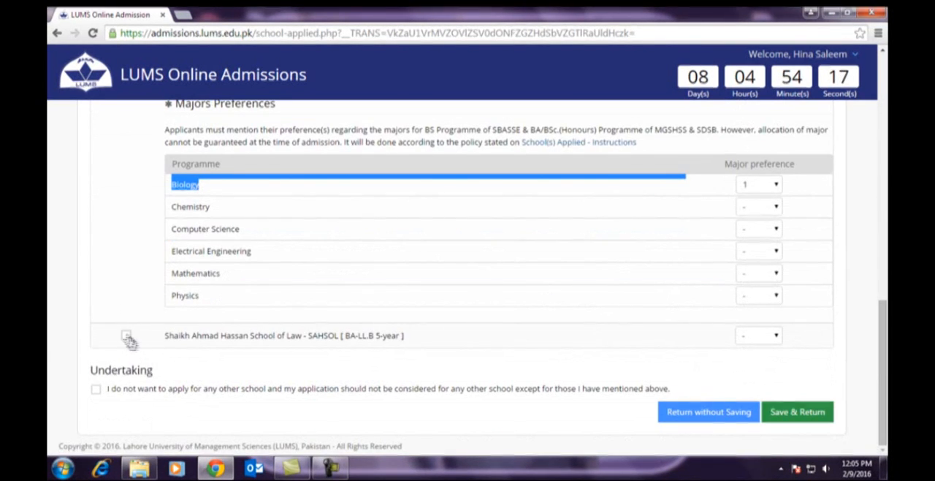
- Select Shaikh Ahmad Hassan School of Law as 1st school preference, accept the undertaking and try to save the preferences
left_click(778, 337)
left_click(760, 360)
left_click_drag(82, 370, 167, 373)
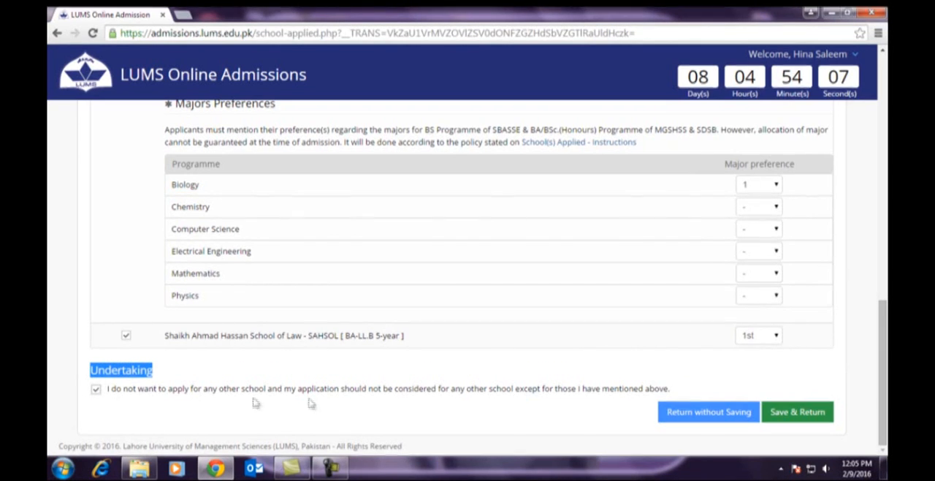
left_click(796, 413)
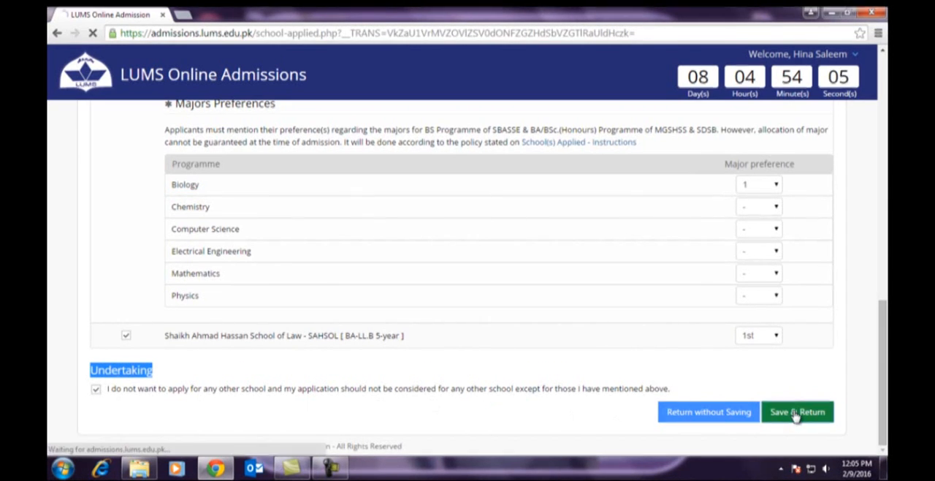
- Set the Shaikh Ahmad Hassan School of Law preference to 4th and save the School(s) Applied section
scroll(457, 293, "down", 8)
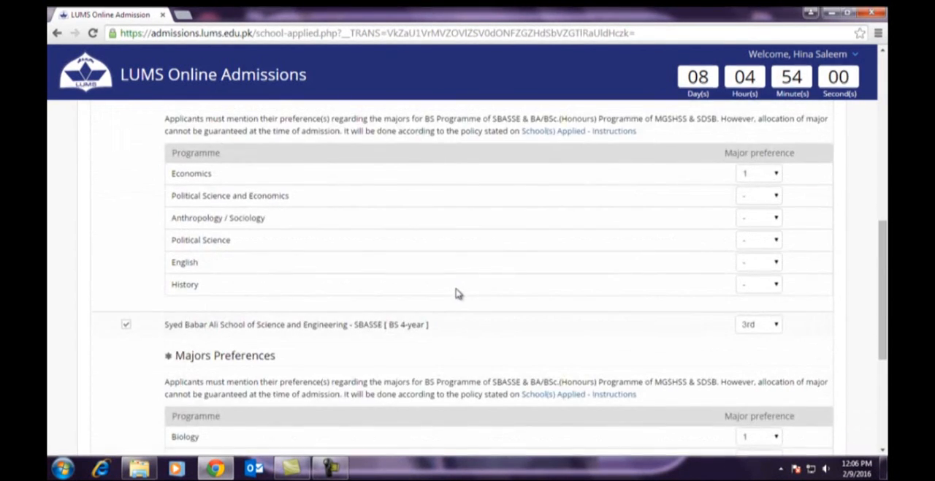
scroll(457, 293, "down", 3)
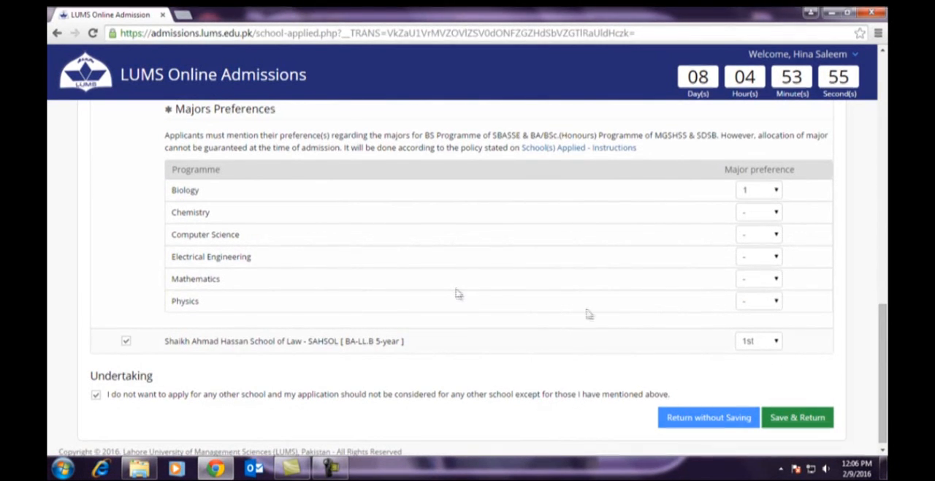
left_click(753, 344)
left_click(749, 395)
scroll(651, 334, "down", 1)
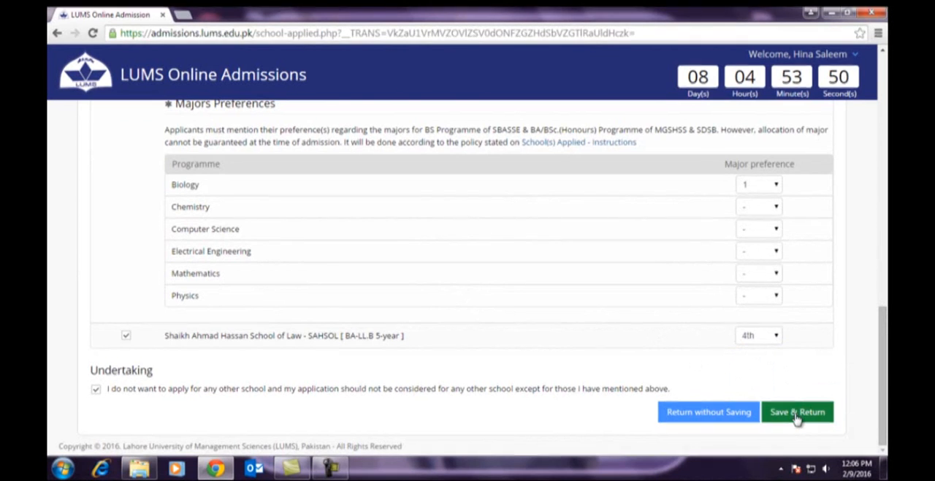
left_click(797, 412)
left_click_drag(101, 156, 239, 151)
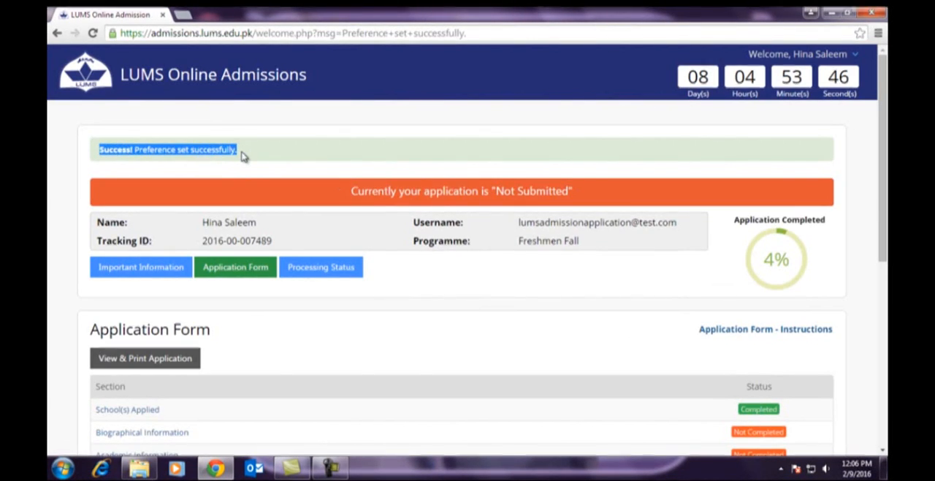
- Open the Biographical Information section of the application form
scroll(492, 378, "down", 3)
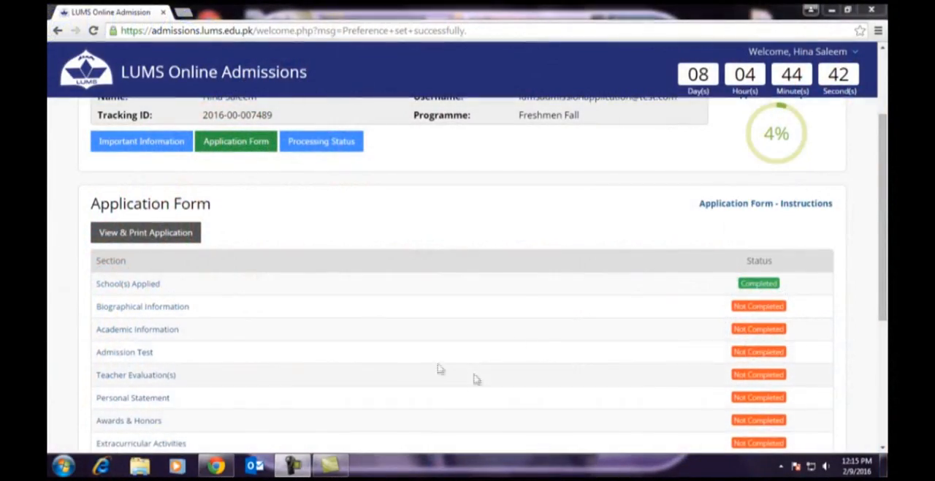
left_click(139, 309)
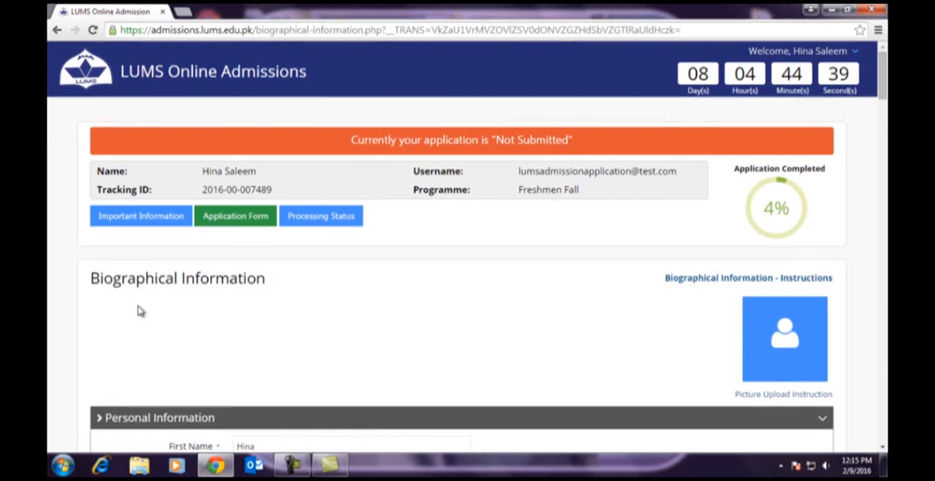
left_click_drag(98, 278, 268, 278)
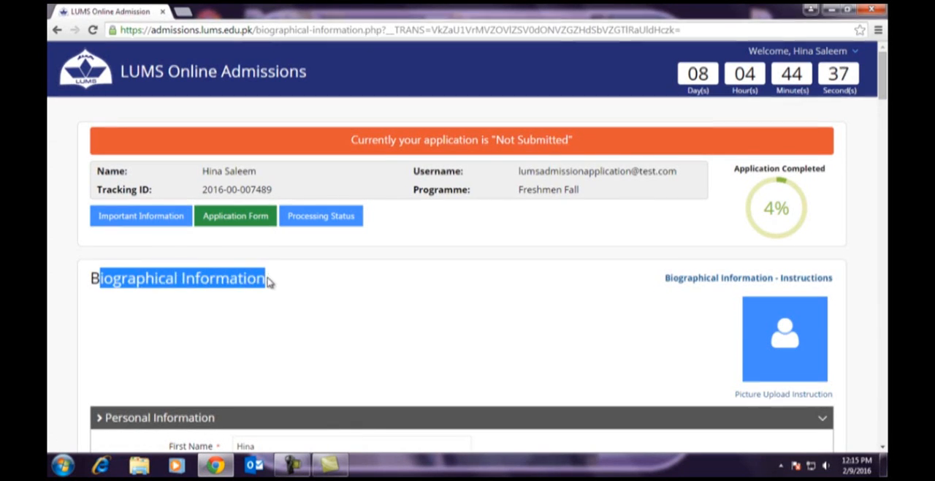
left_click(276, 309)
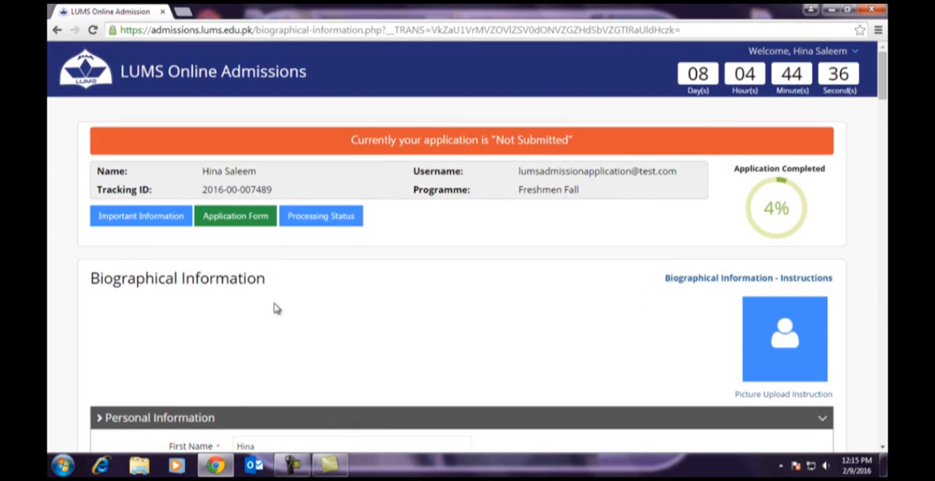
- Read the Biographical Information instructions and close them
left_click(733, 281)
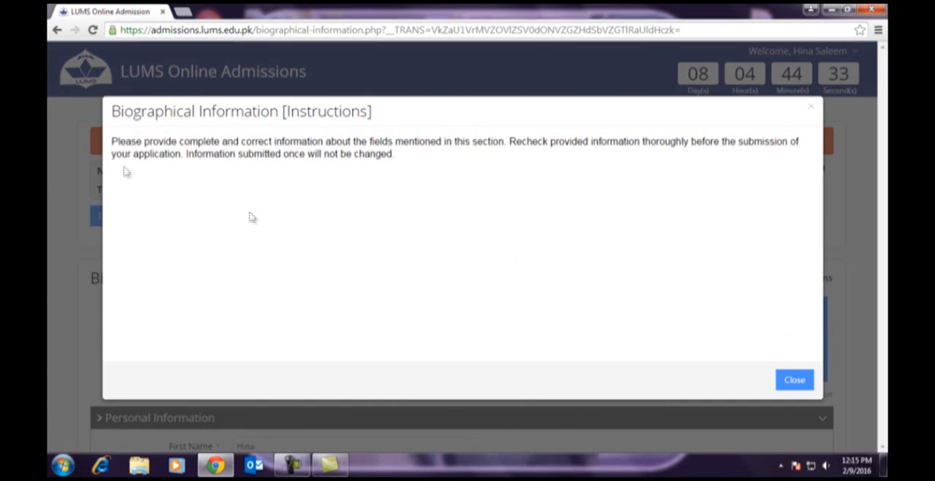
left_click_drag(119, 110, 394, 120)
left_click(394, 120)
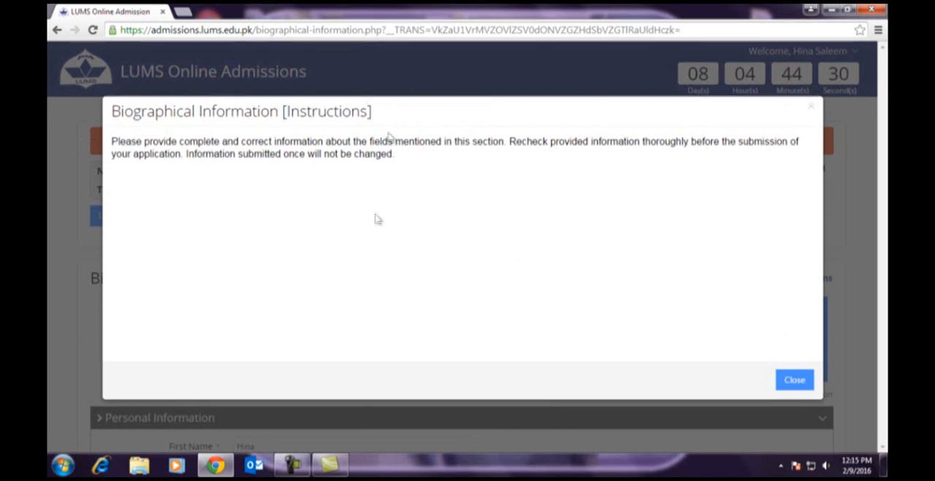
left_click(802, 381)
- Read the picture upload instructions through to the photo criteria and closing note, and close them
scroll(557, 314, "down", 1)
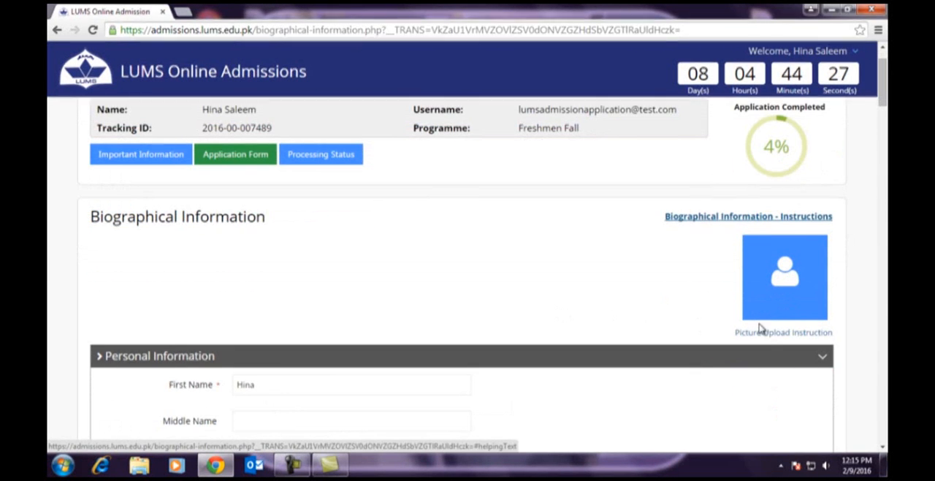
left_click(779, 334)
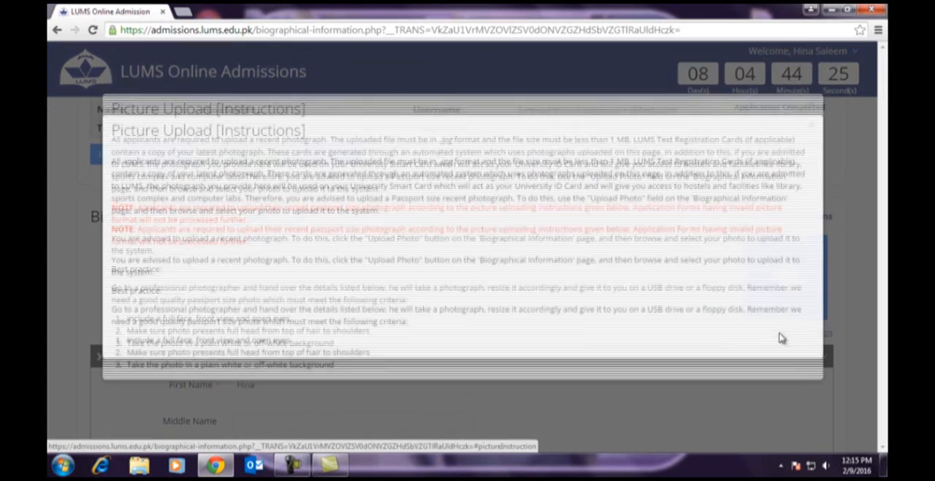
left_click_drag(111, 130, 330, 142)
scroll(776, 205, "down", 2)
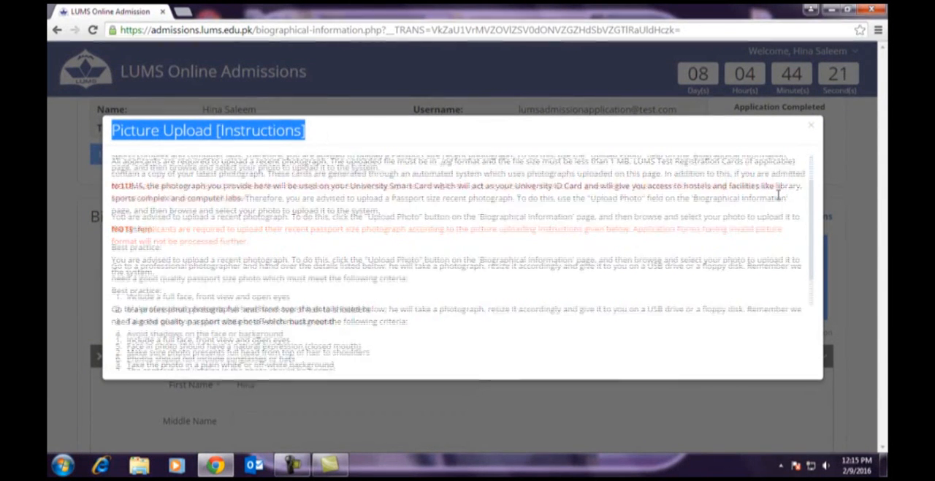
scroll(779, 199, "down", 2)
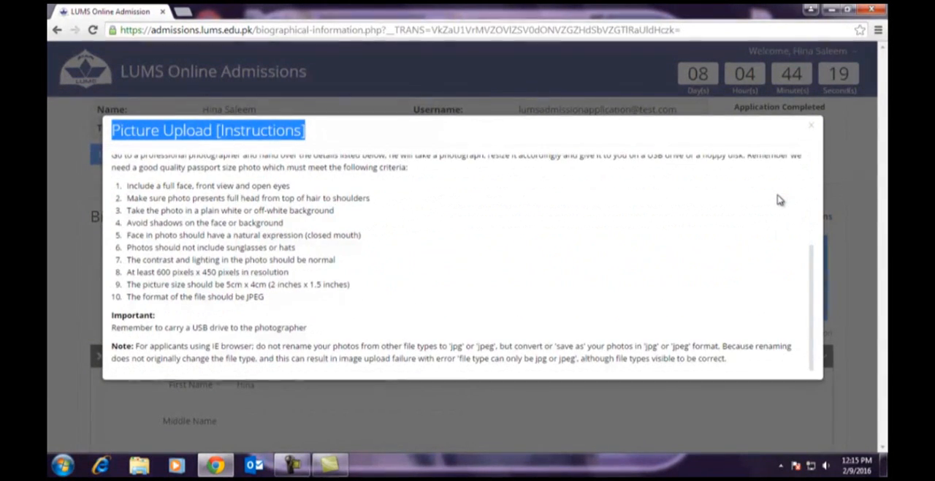
left_click(810, 130)
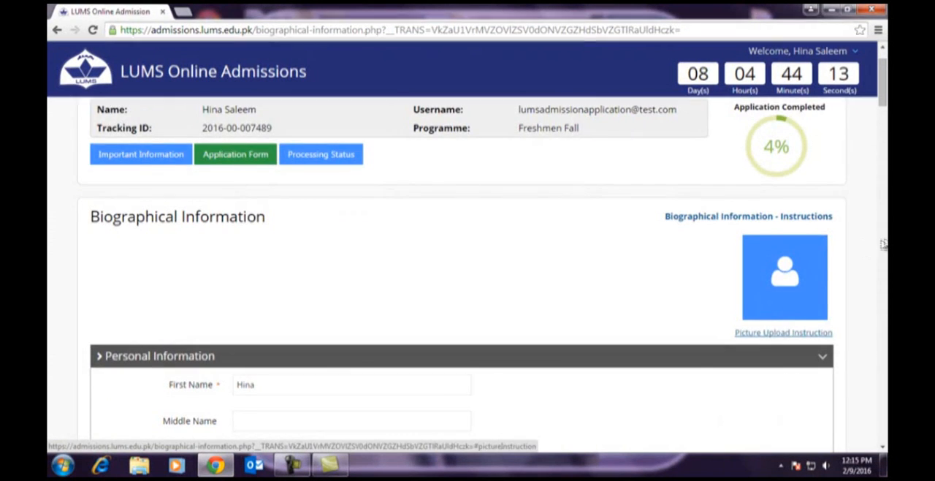
- Set the citizenship to Pakistan and the marital status to Married in the applicant's Personal Information
scroll(884, 244, "down", 1)
scroll(884, 243, "down", 3)
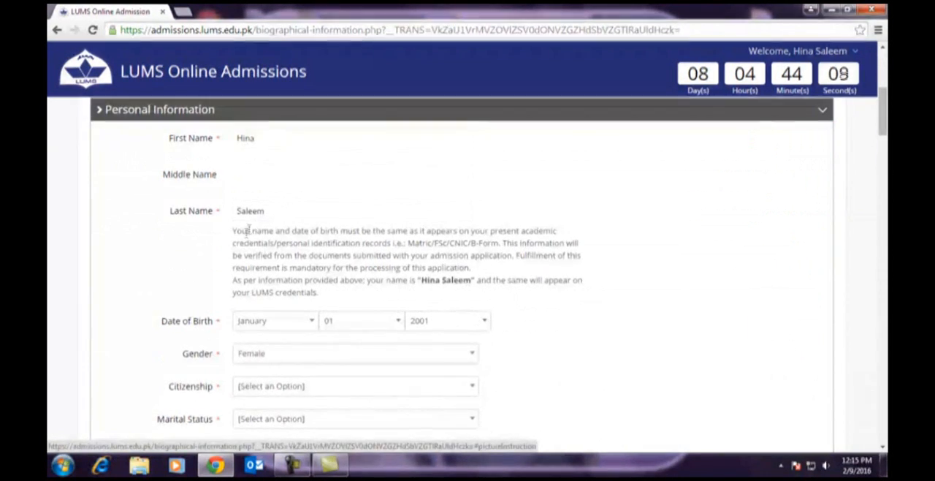
scroll(623, 302, "down", 2)
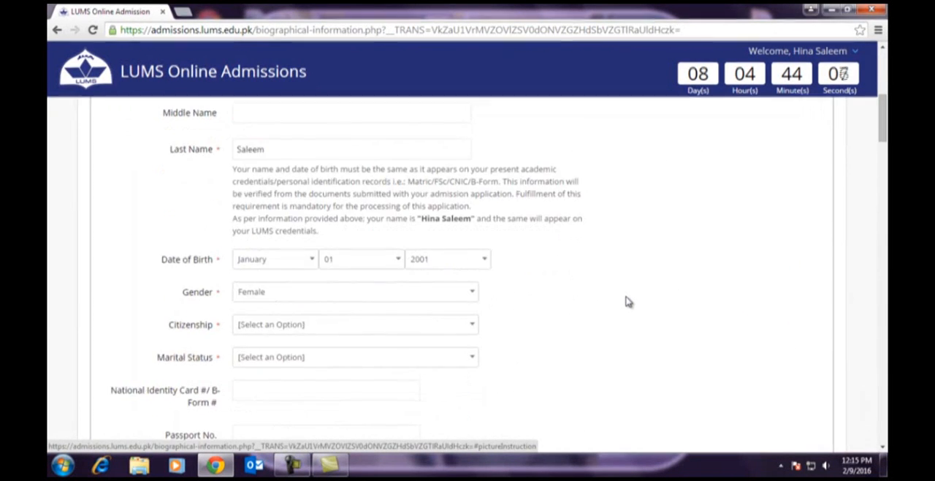
left_click(274, 270)
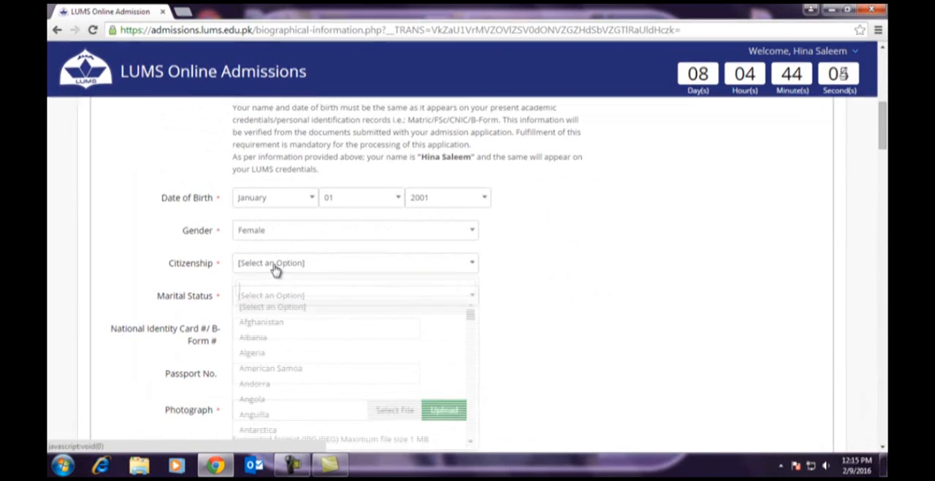
scroll(287, 328, "down", 6)
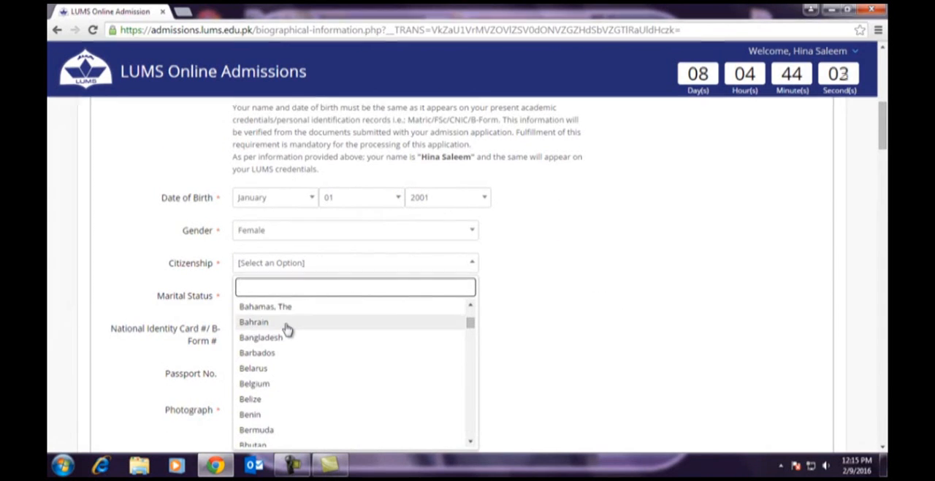
type("p")
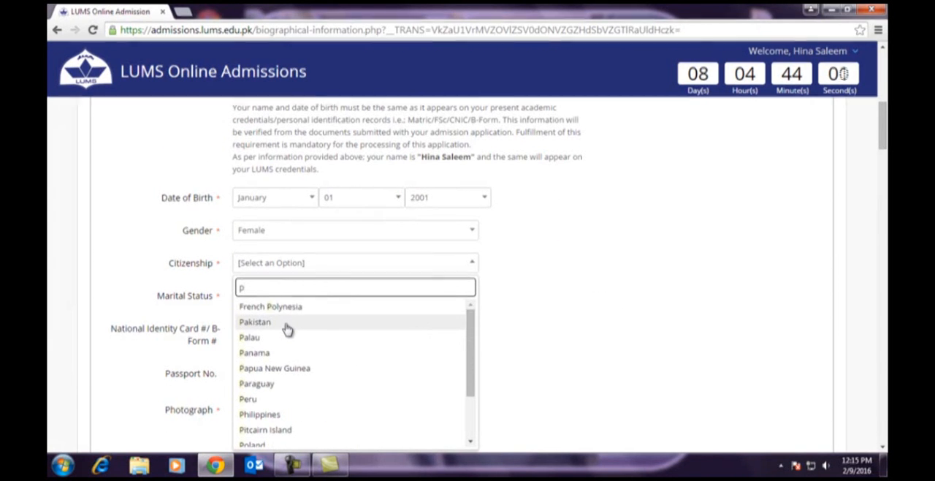
left_click(287, 325)
left_click(277, 298)
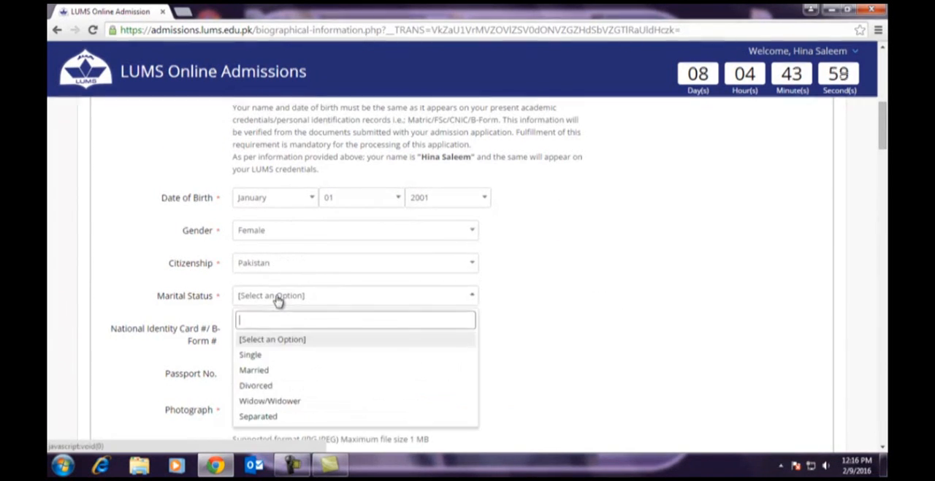
left_click(254, 371)
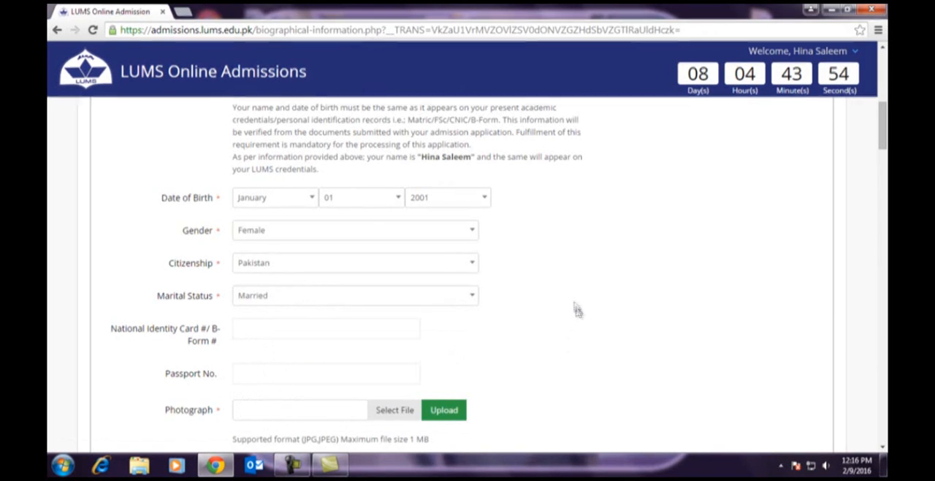
- Enter the applicant's passport number in Personal Information, leaving the national identity card field empty
scroll(575, 307, "down", 1)
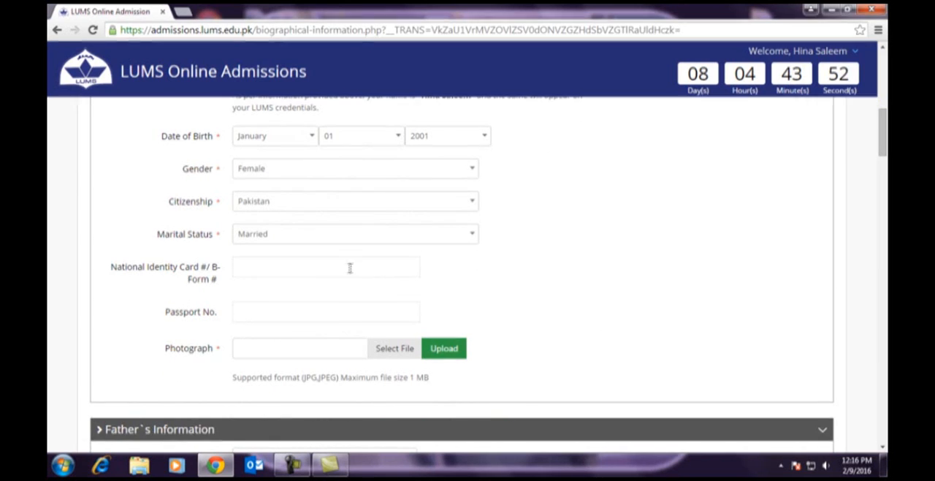
left_click(275, 267)
left_click(243, 308)
type("sdfff")
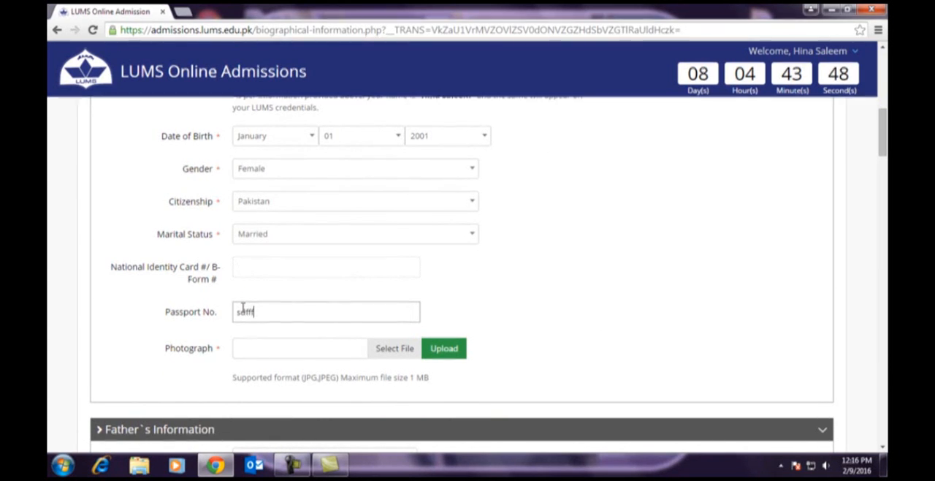
type("425")
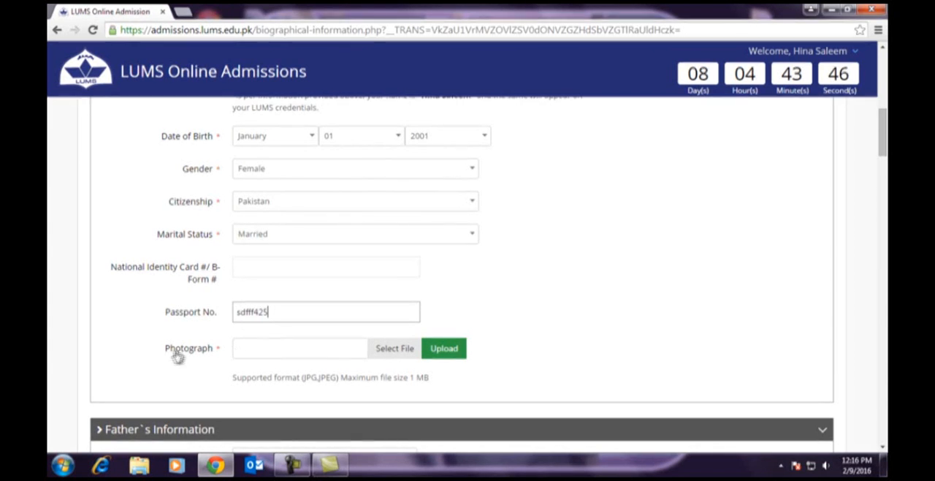
- Upload Passport-pic-w-white-BG.jpg from the Desktop as the applicant's photograph
left_click(398, 354)
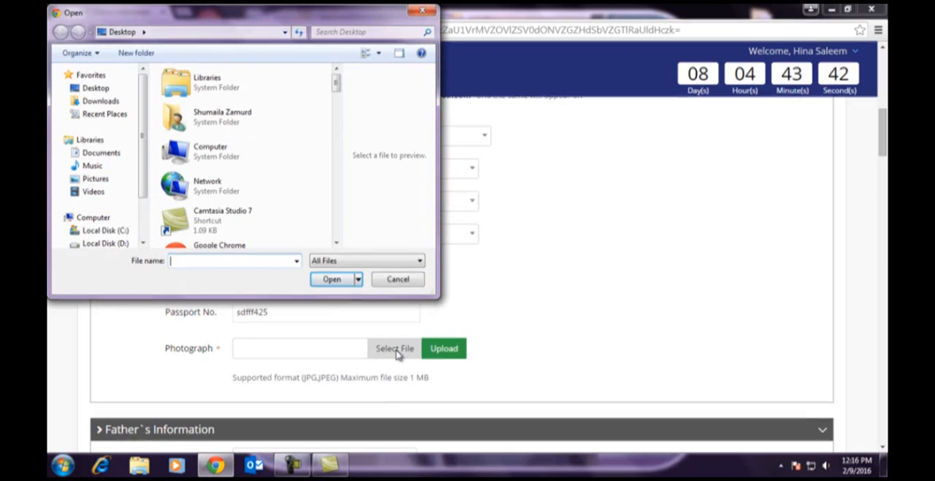
left_click(99, 89)
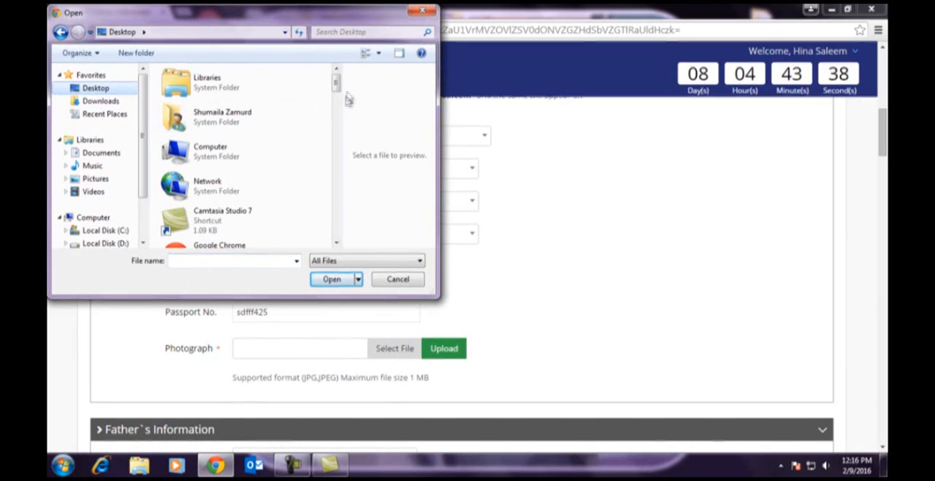
left_click_drag(337, 86, 338, 218)
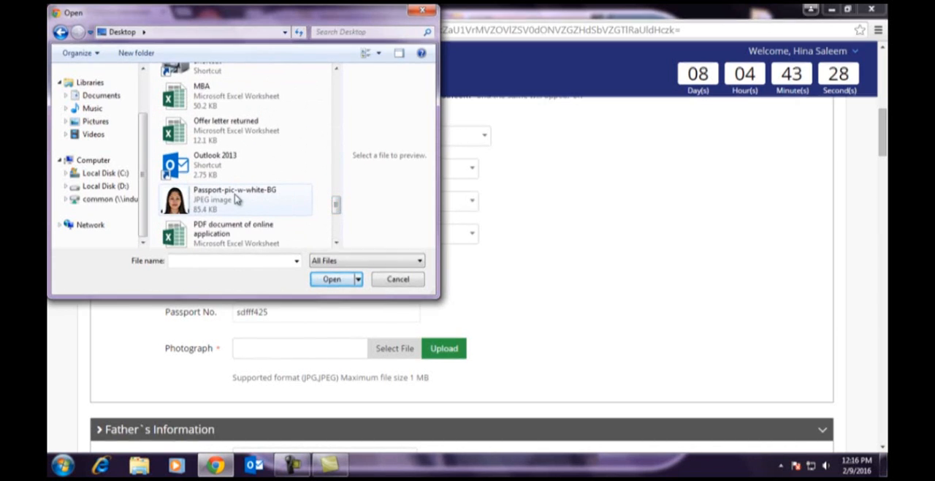
double_click(209, 201)
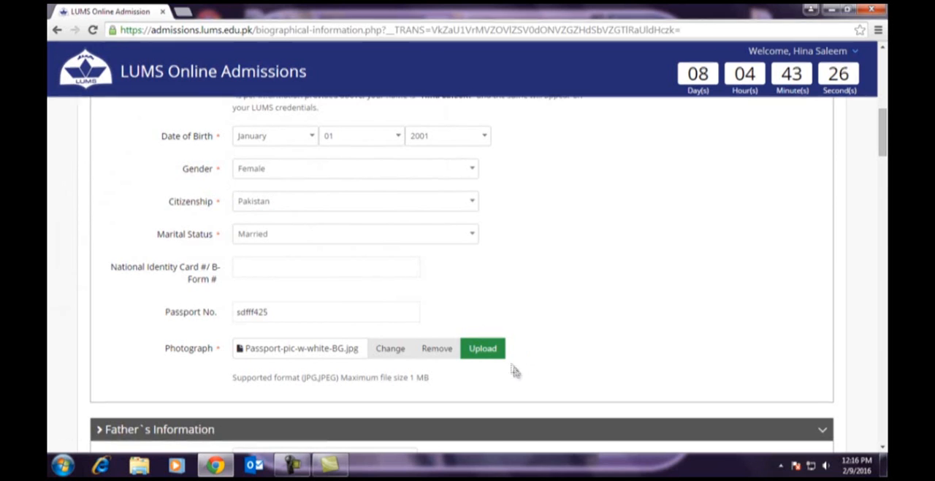
left_click(486, 350)
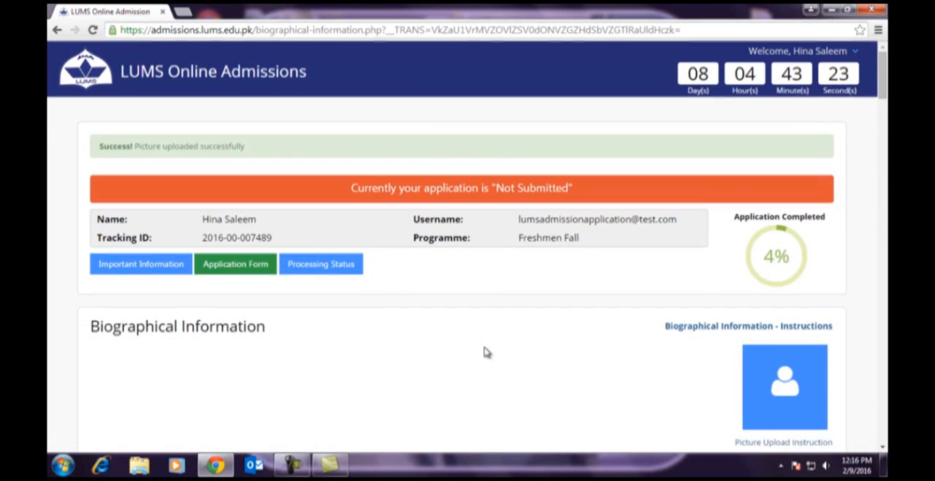
left_click_drag(100, 147, 250, 147)
- Set the title to Mr. and enter the father's full name in Father's Information
scroll(886, 254, "down", 3)
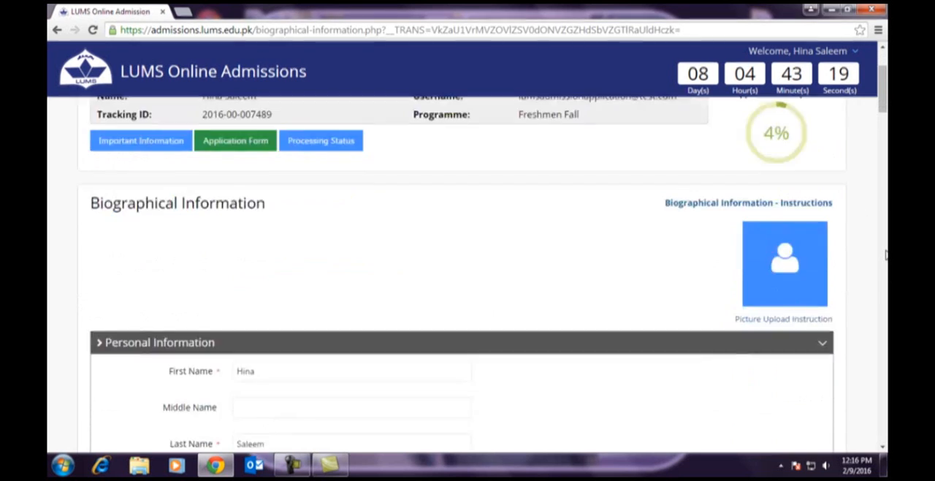
scroll(885, 254, "down", 6)
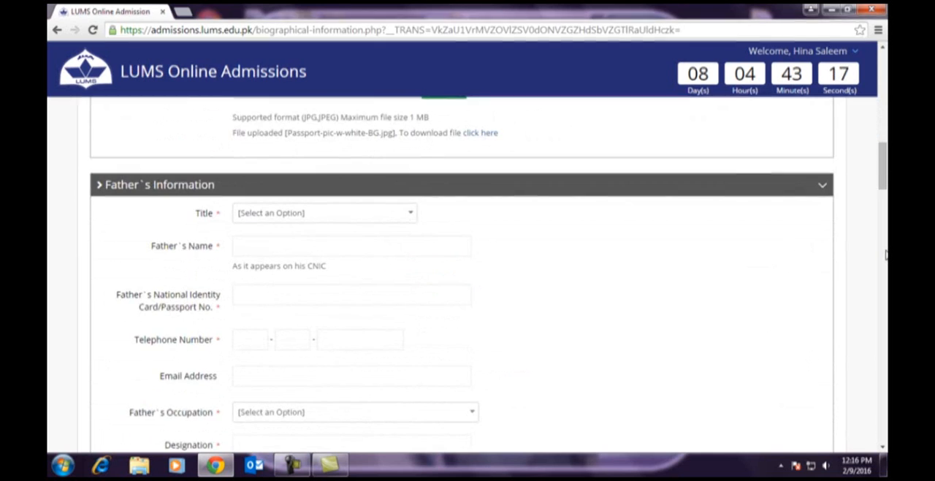
scroll(886, 254, "down", 1)
left_click_drag(107, 123, 165, 122)
left_click(296, 152)
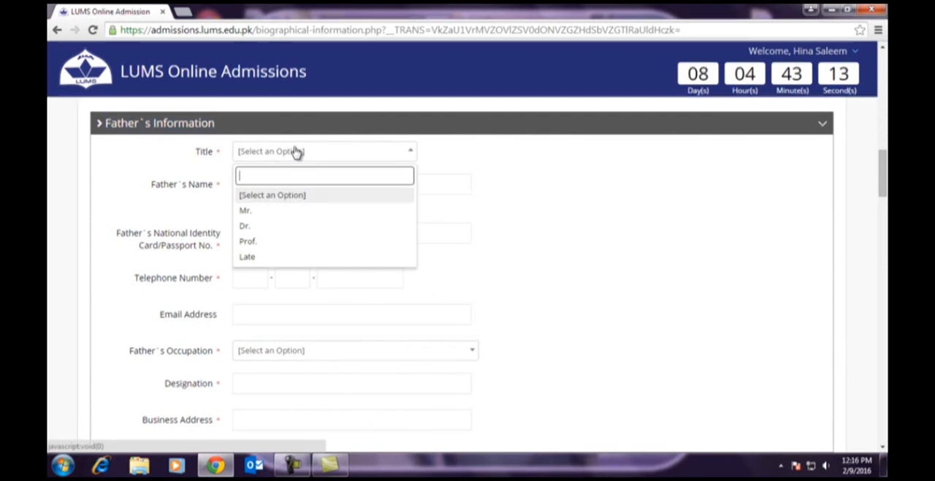
left_click(246, 211)
left_click(261, 185)
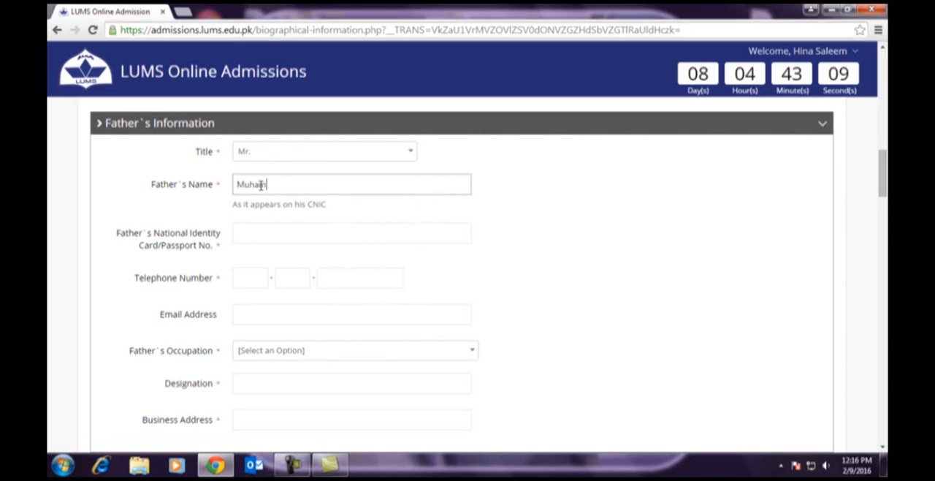
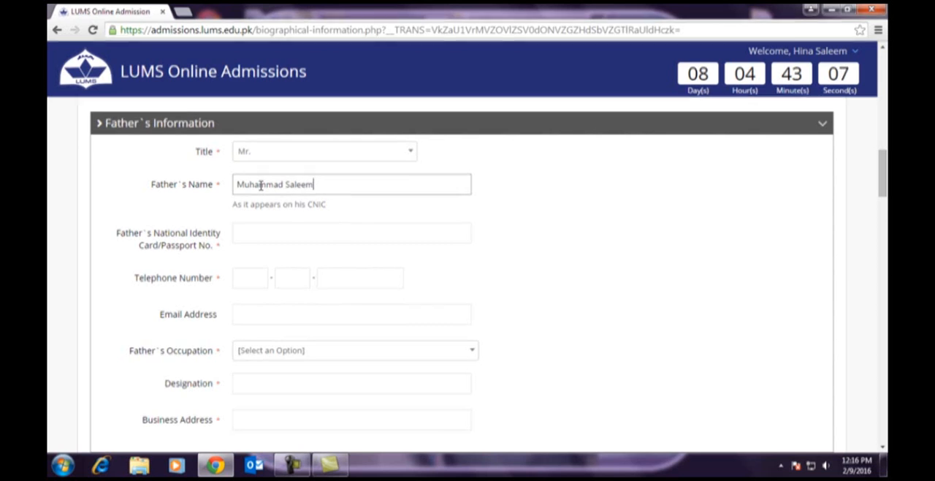
- Enter the father's national identity card or passport number in Father's Information
left_click(255, 232)
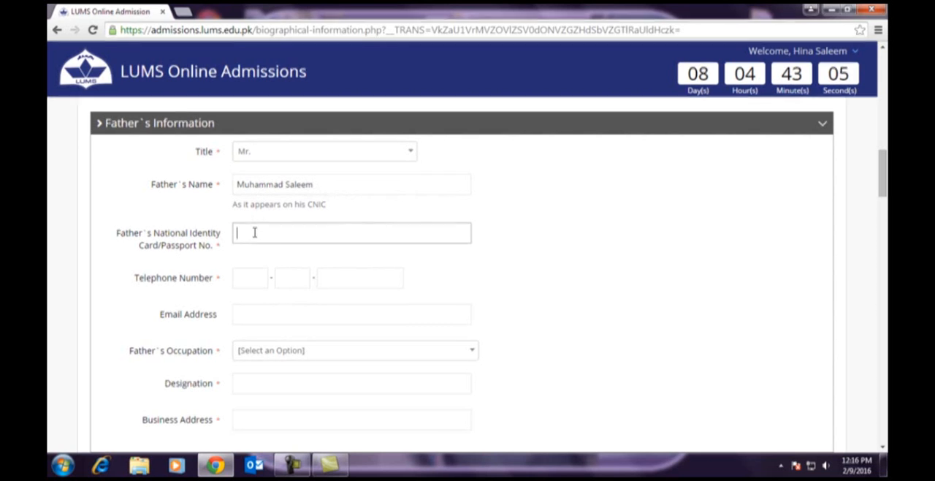
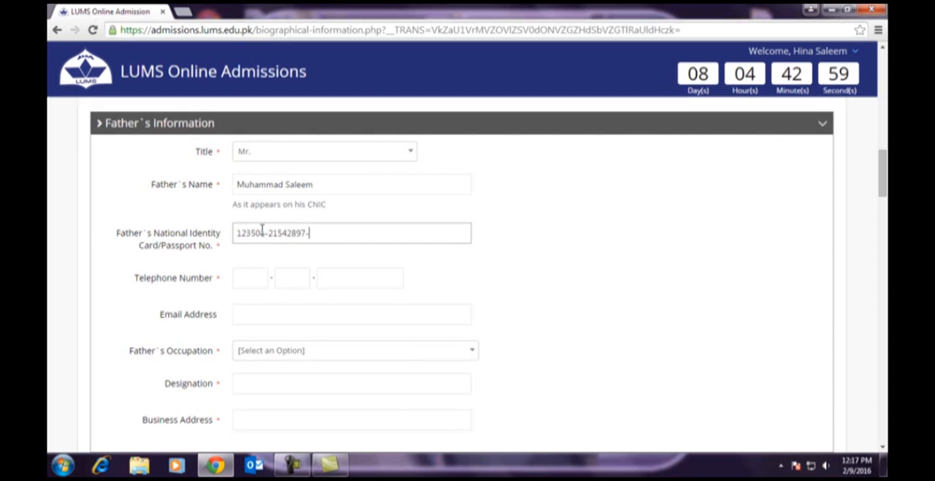
- Fill in the father's telephone number with its country code, area code and number
left_click(259, 278)
type("0092")
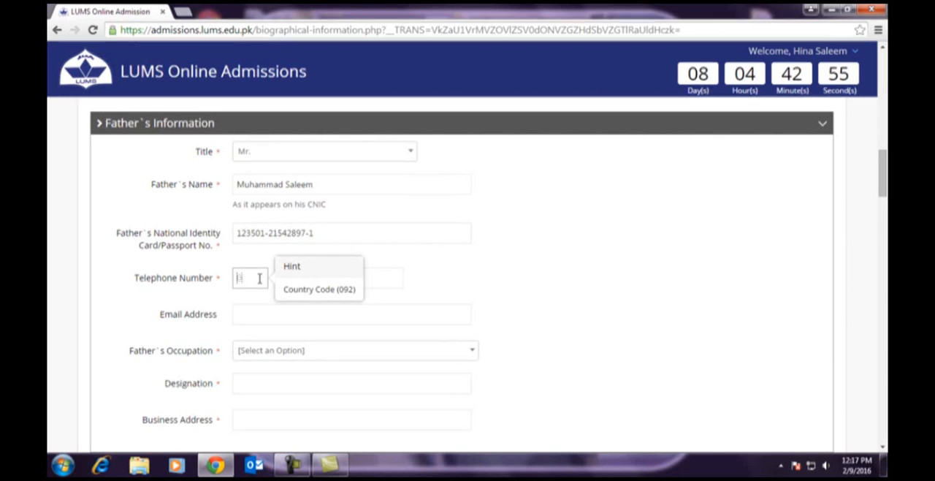
key("Tab")
type("042")
key("Tab")
type("1234567")
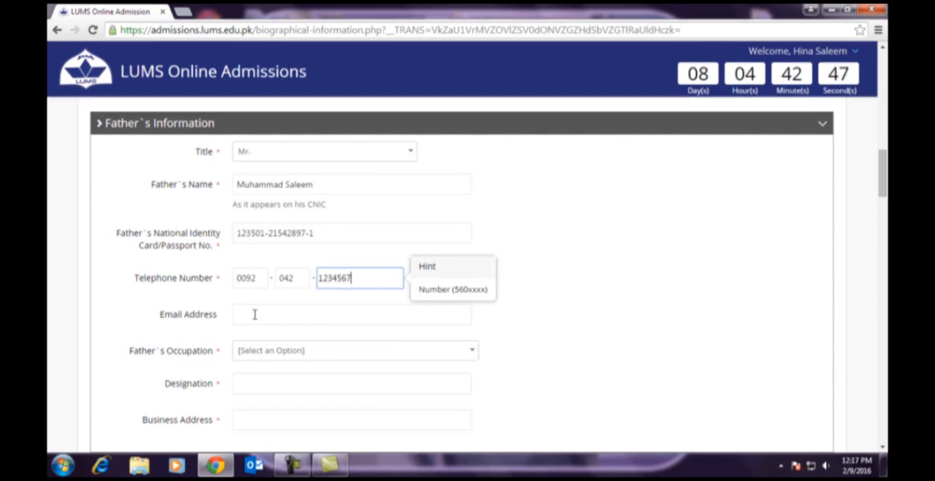
- Set the father's occupation to Business, leaving his email address empty
left_click(254, 314)
left_click(338, 357)
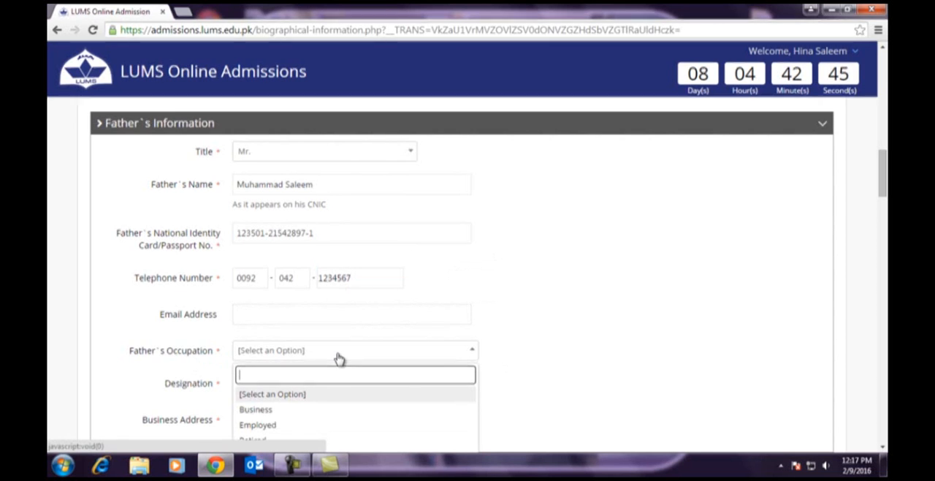
scroll(516, 353, "down", 2)
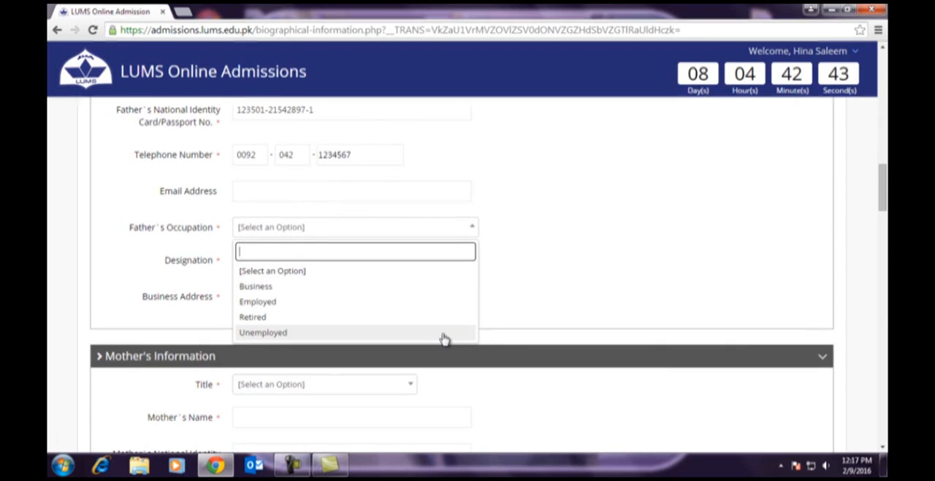
left_click(278, 288)
- Enter CEO as the father's designation and fill in his business address
left_click(253, 259)
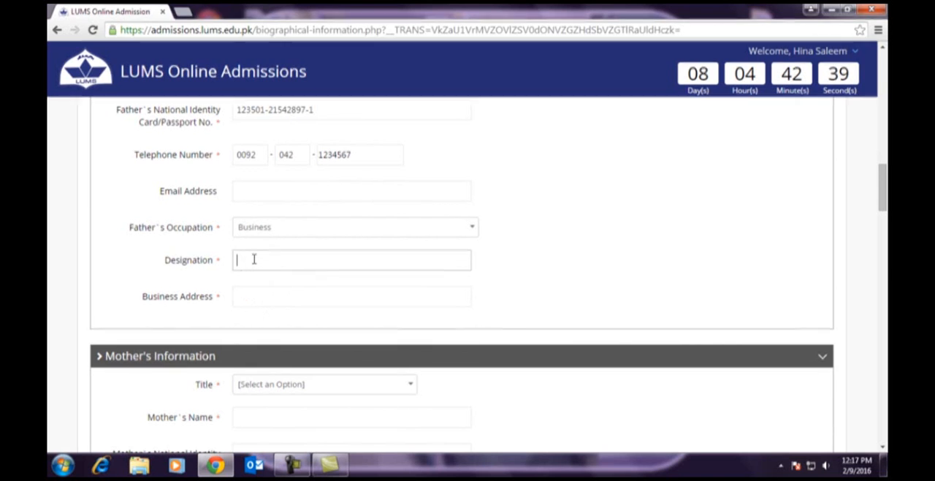
type("CEO")
left_click(262, 297)
type("DHA")
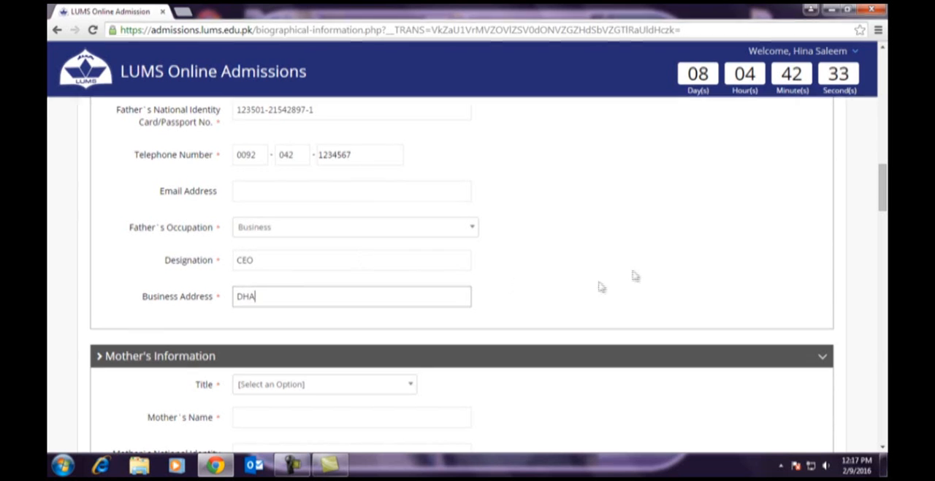
- Set the title to Mrs. in Mother's Information and enter the mother's name and her identity card or passport number
scroll(635, 276, "down", 3)
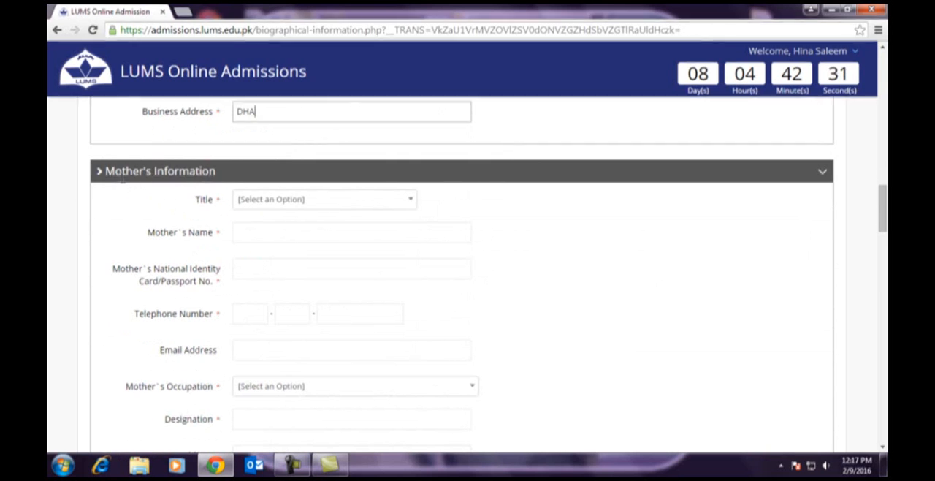
left_click(261, 199)
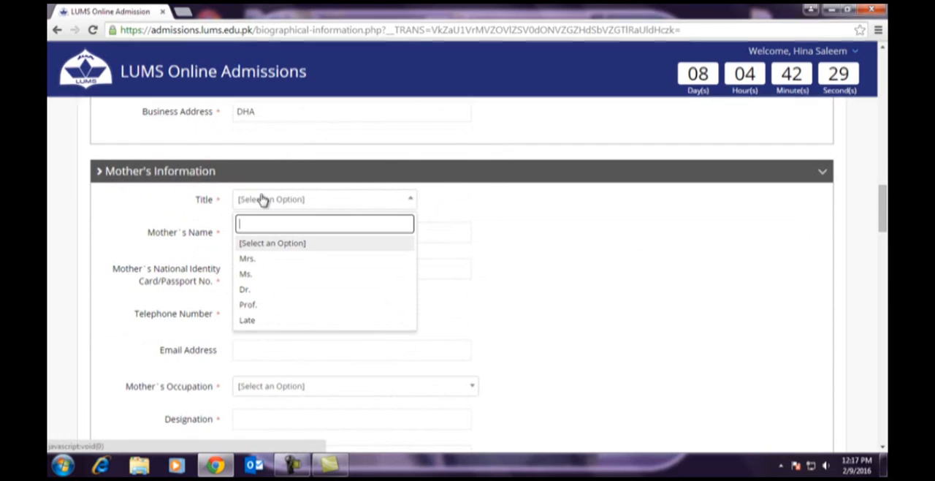
left_click(253, 259)
left_click(256, 231)
type("hajra")
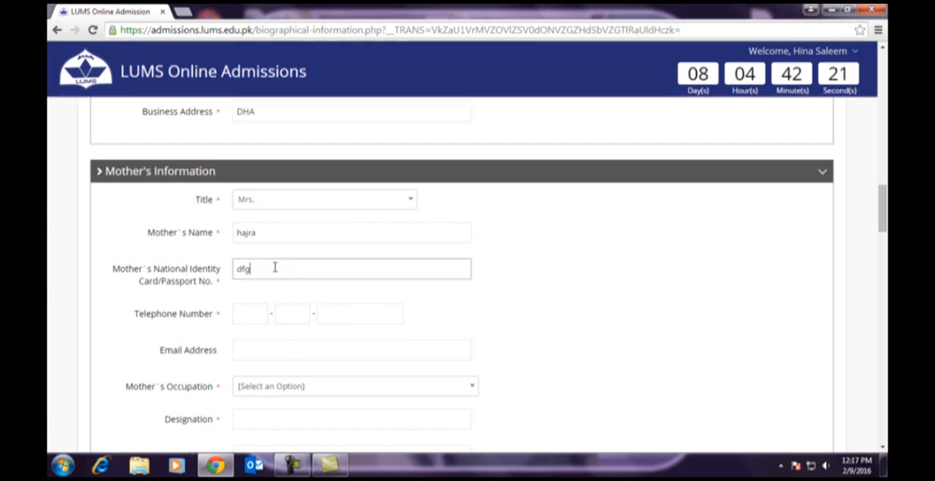
- Fill in the mother's telephone number with country and area codes, and set her occupation to Unemployed
scroll(547, 271, "down", 1)
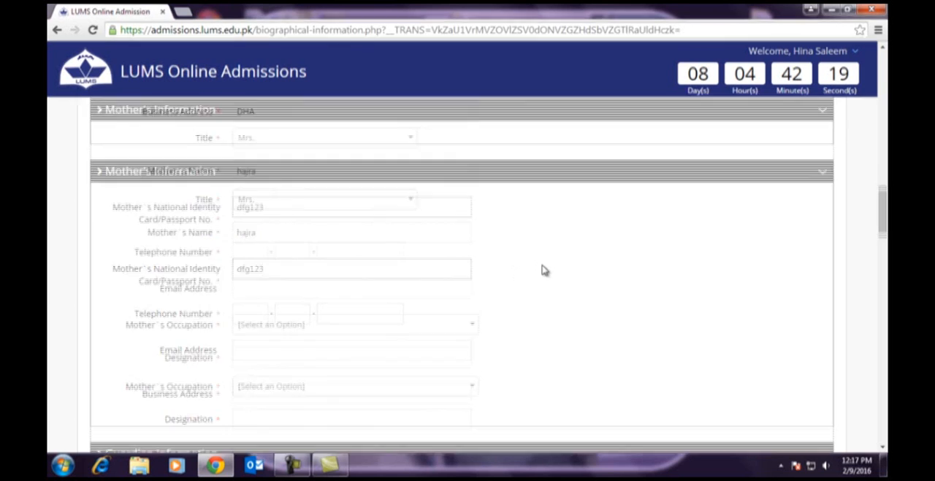
left_click(243, 251)
type("0092")
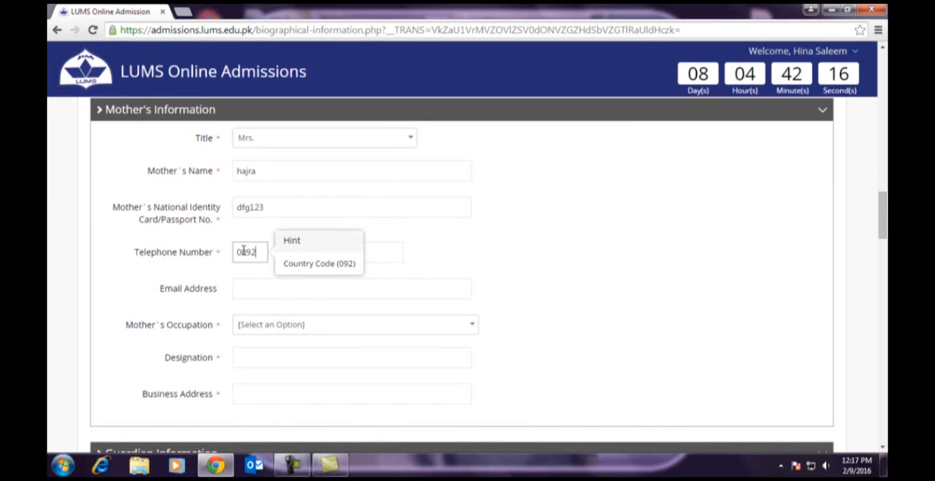
key("Tab")
type("42")
key("Tab")
type("12345567")
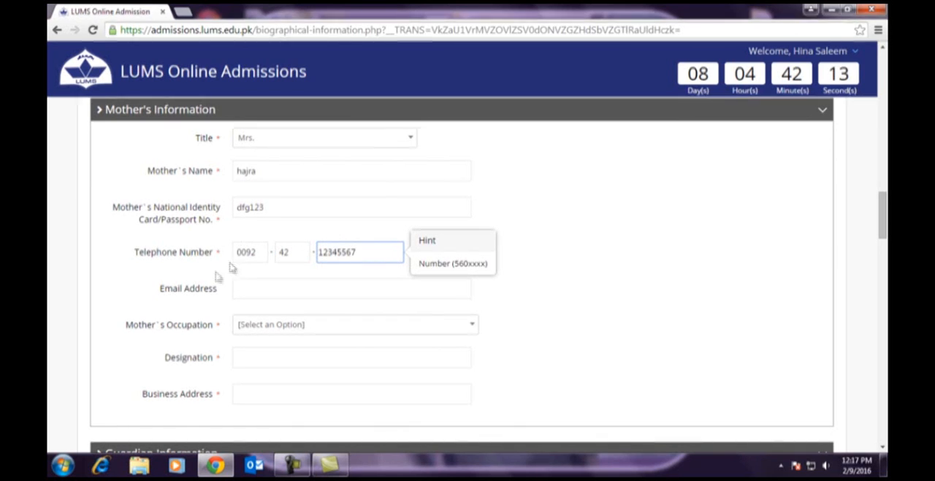
left_click(269, 332)
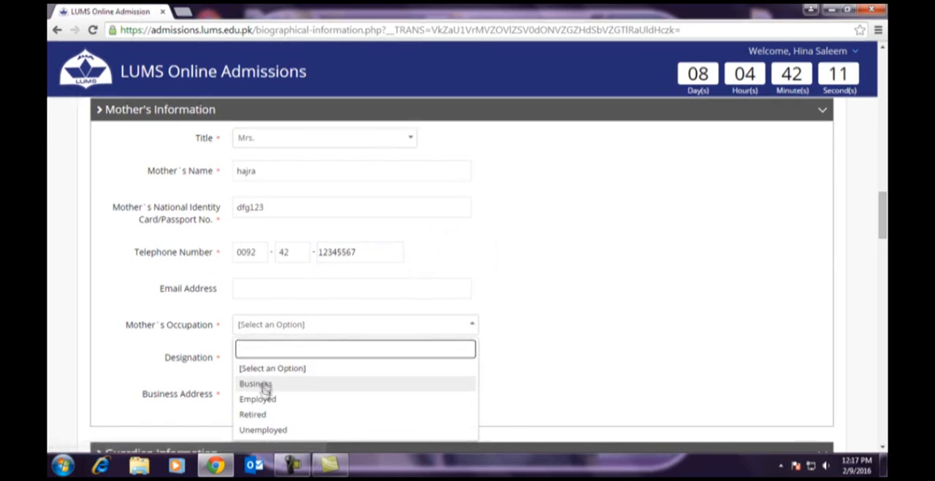
left_click(266, 429)
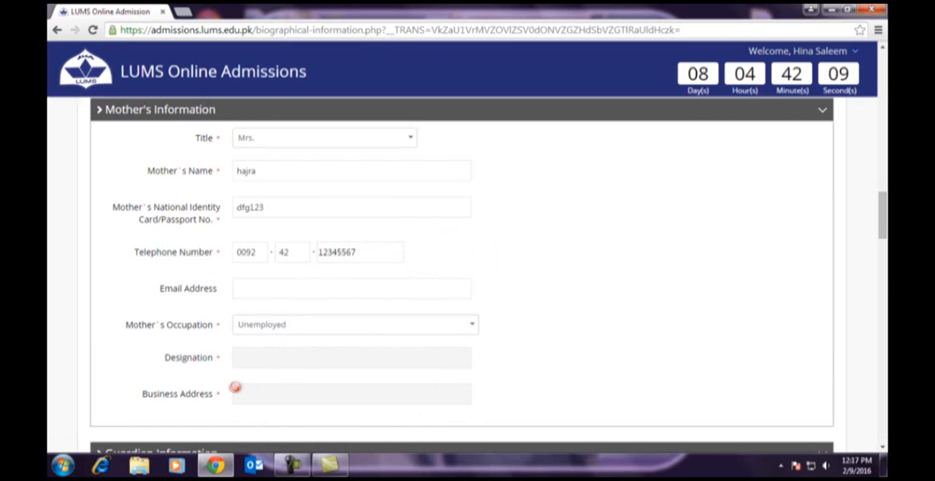
- Fill the Guardian Information by copying the father's information
left_click_drag(883, 198, 885, 232)
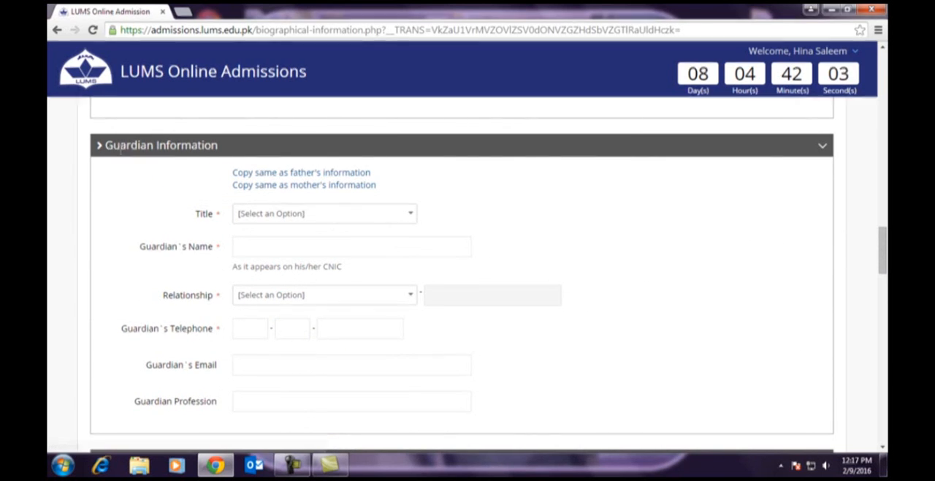
left_click(261, 177)
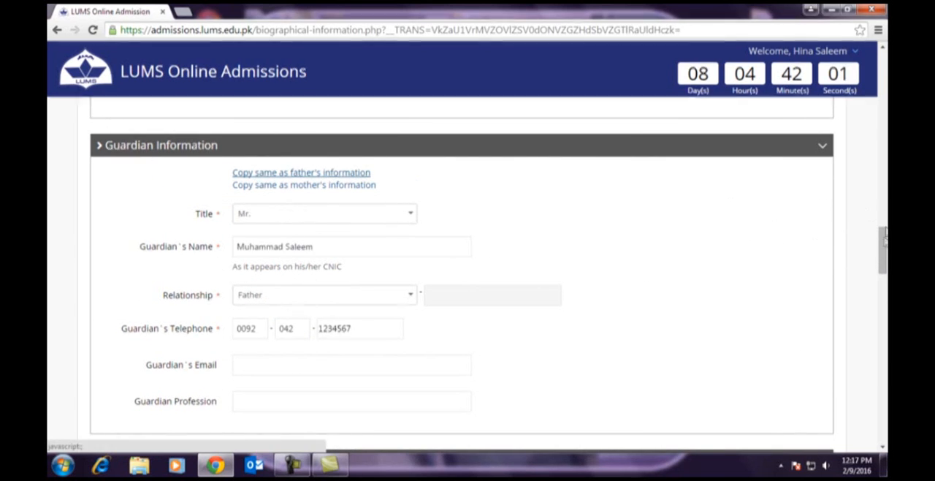
- Choose No for wanting campus accommodation, keeping the prefilled permanent home and current mailing addresses
scroll(884, 233, "down", 3)
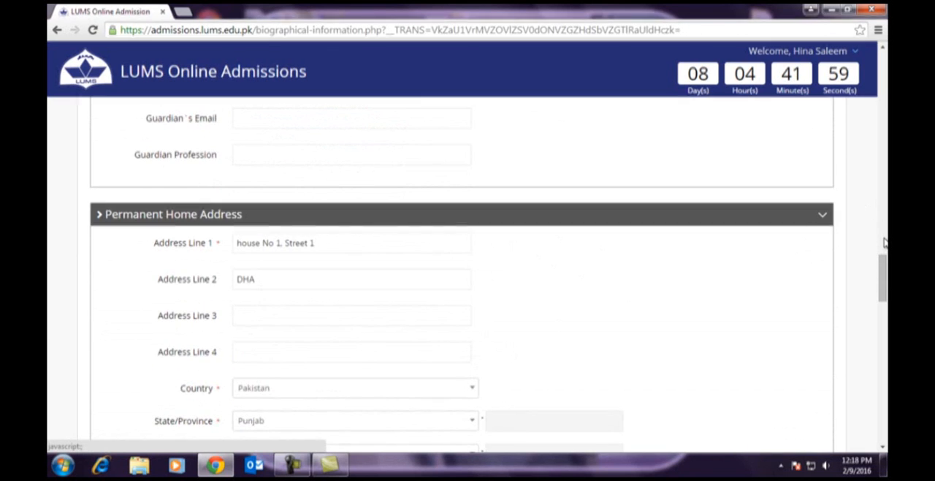
scroll(885, 243, "down", 2)
scroll(885, 243, "down", 3)
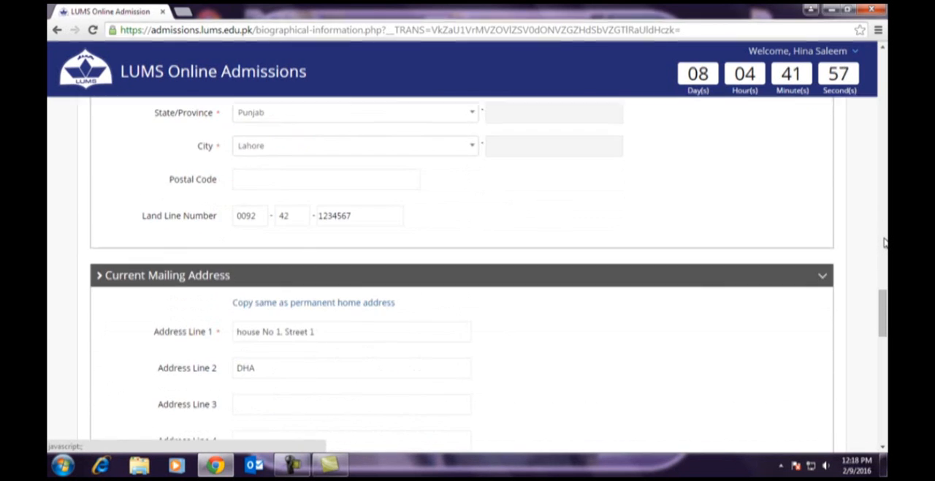
scroll(884, 243, "down", 2)
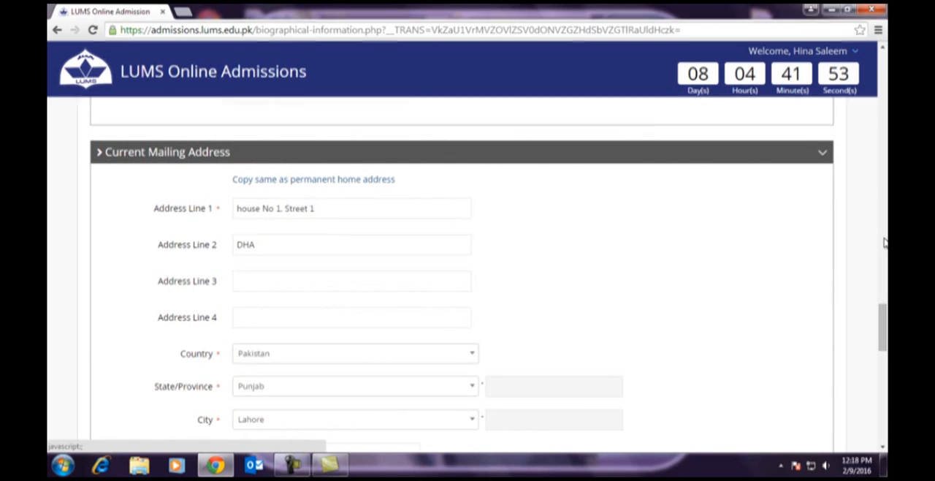
scroll(884, 243, "down", 2)
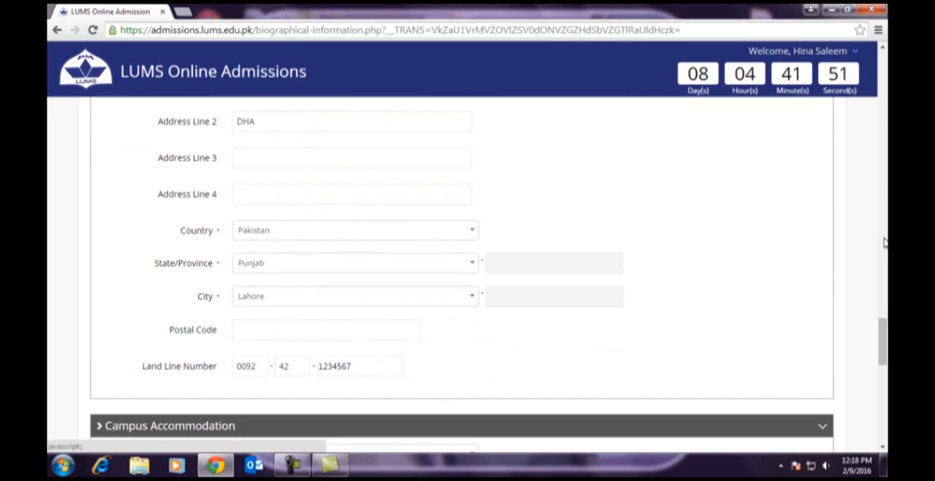
scroll(884, 243, "down", 1)
scroll(884, 243, "down", 2)
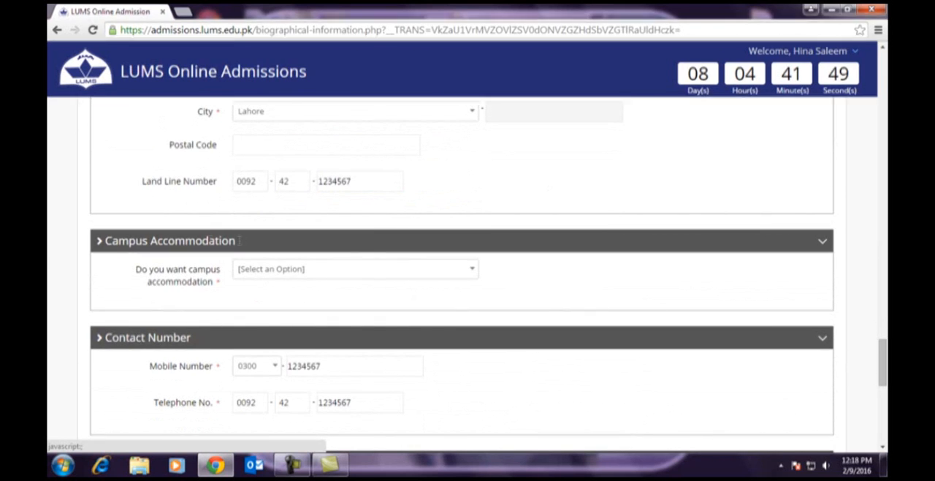
left_click_drag(88, 242, 238, 243)
left_click(280, 274)
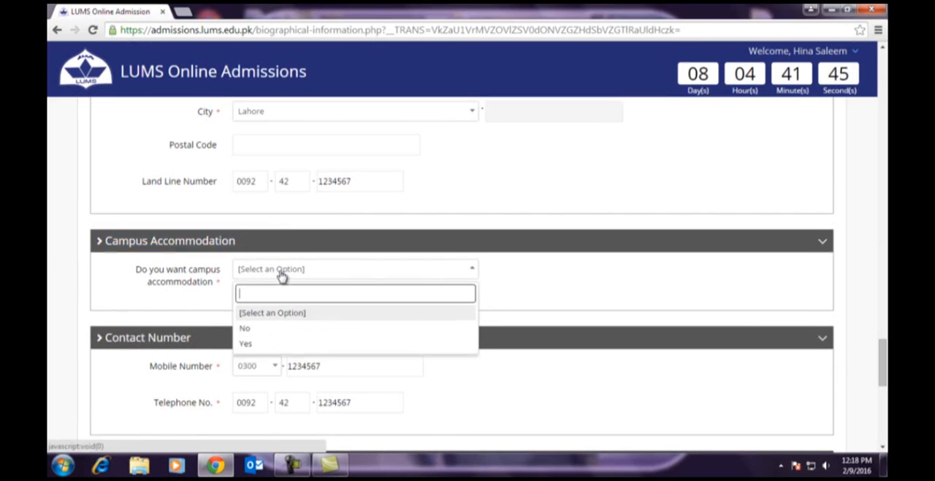
left_click(247, 329)
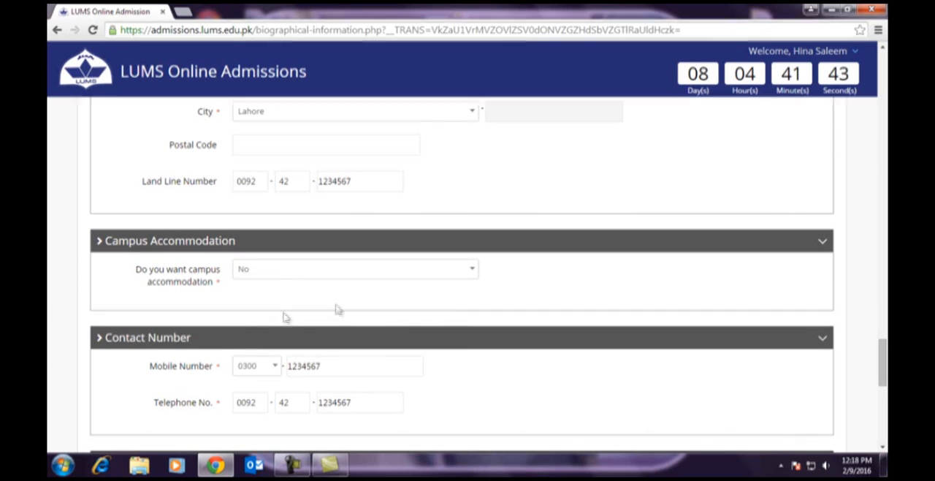
- Set the year of joining to 2014 and the graduation year to 2015 for the current or most recent high school
scroll(468, 292, "down", 1)
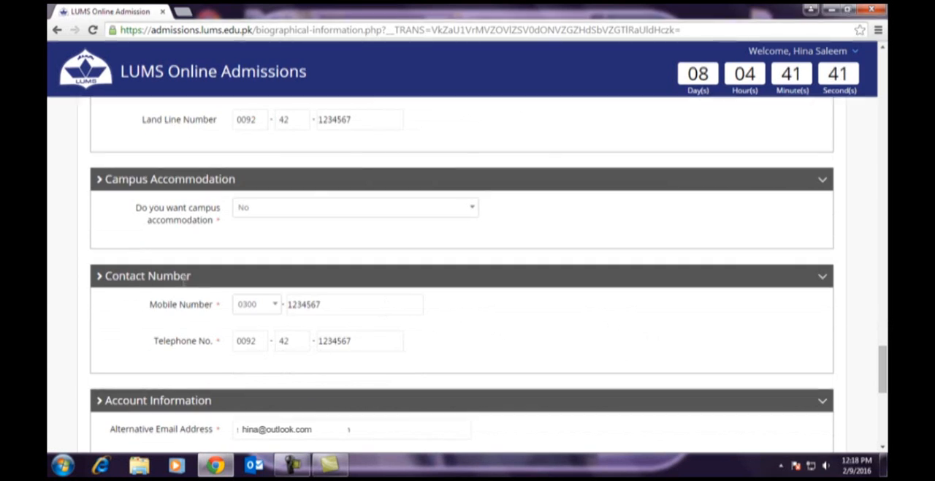
scroll(858, 337, "down", 3)
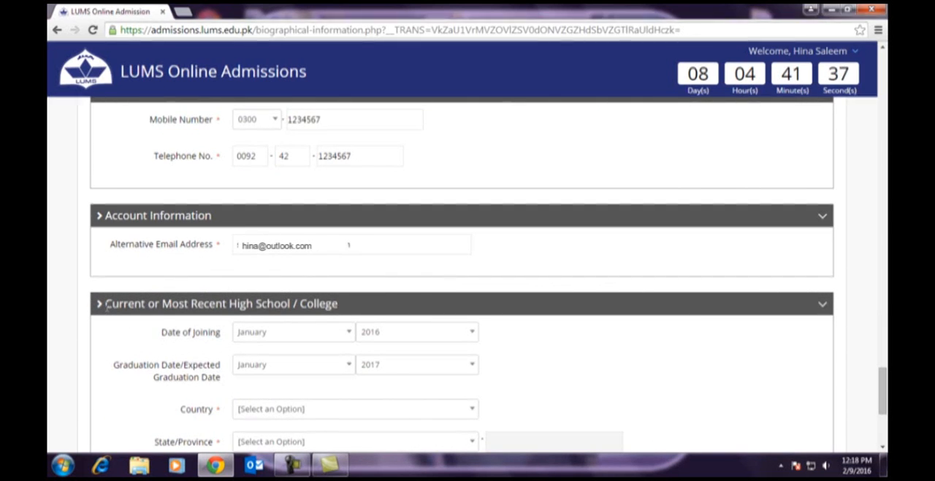
scroll(591, 335, "down", 2)
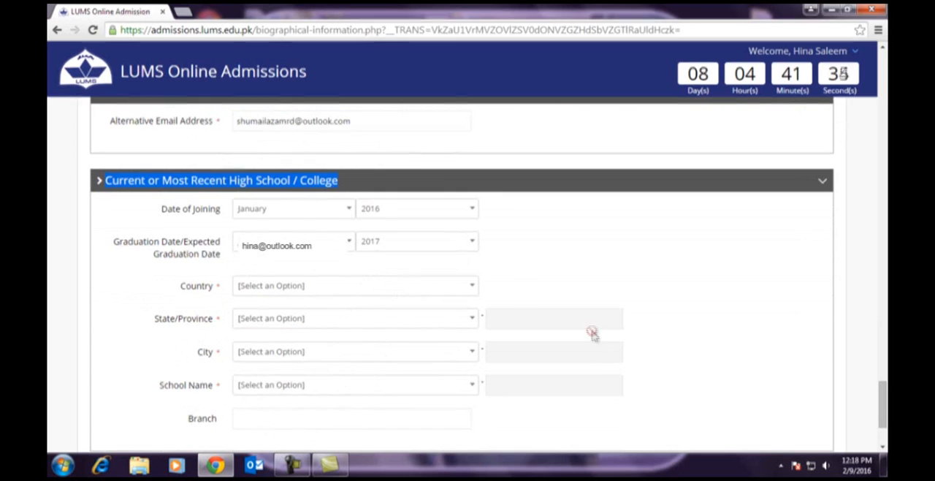
left_click(373, 210)
left_click(370, 283)
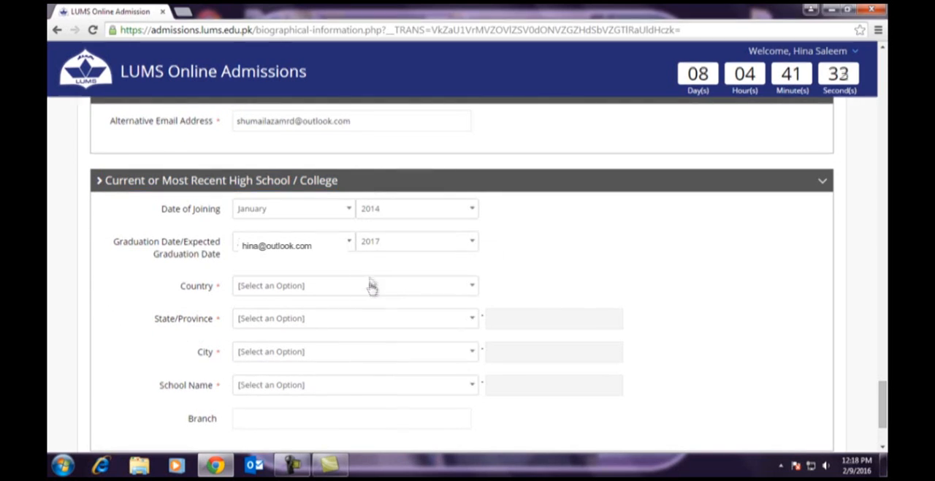
left_click(371, 244)
left_click(371, 317)
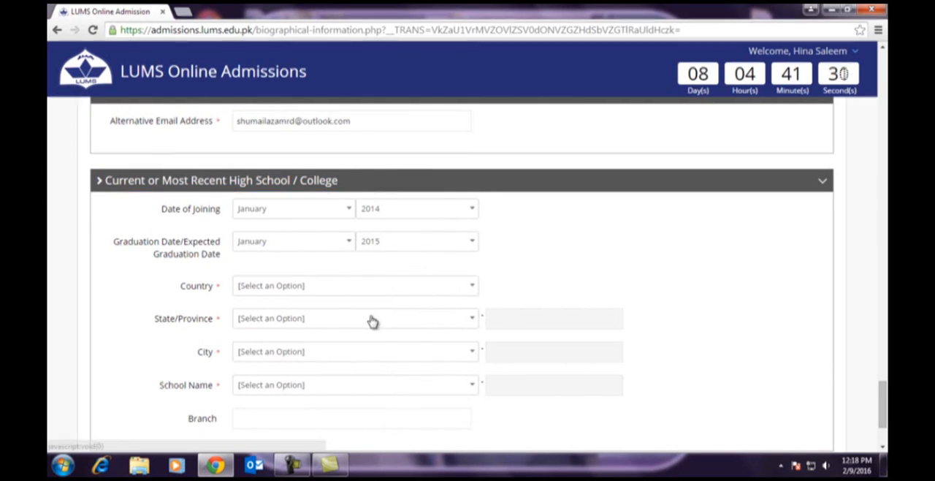
- Set the high school's country to Pakistan and its state or province to Punjab
left_click(293, 287)
type("p")
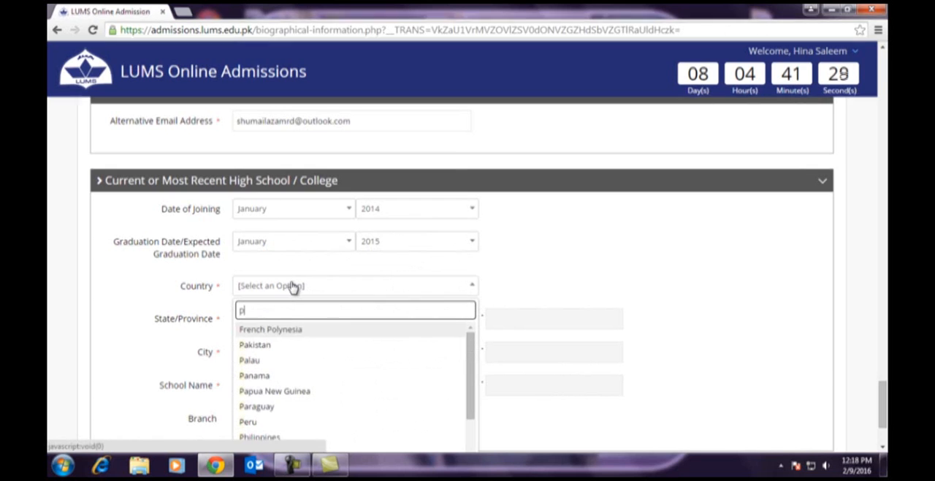
left_click(266, 346)
left_click(266, 319)
type("p")
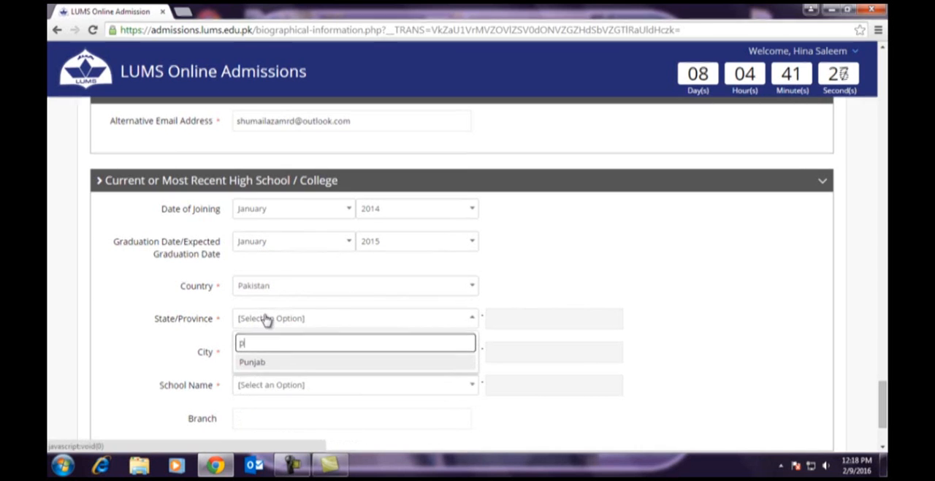
left_click(263, 362)
- Find and select Lahore as the high school's city
left_click(244, 356)
type("l")
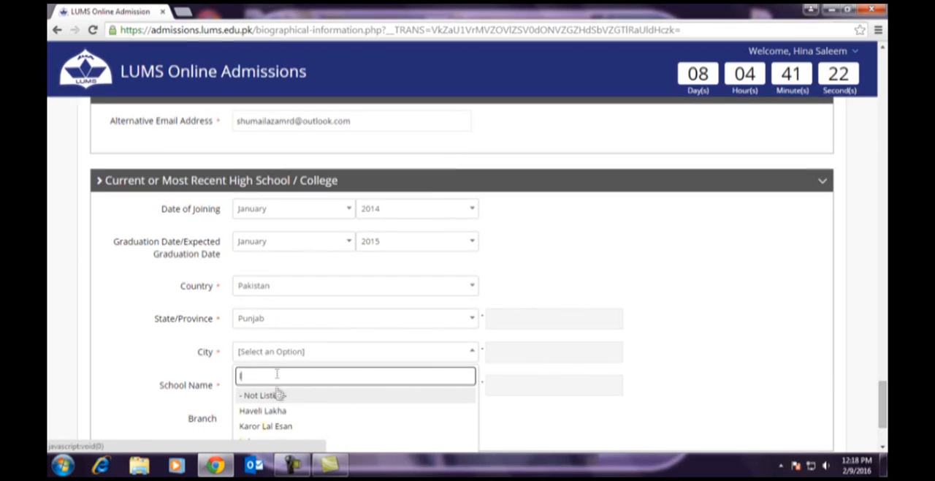
scroll(285, 398, "down", 1)
type("l")
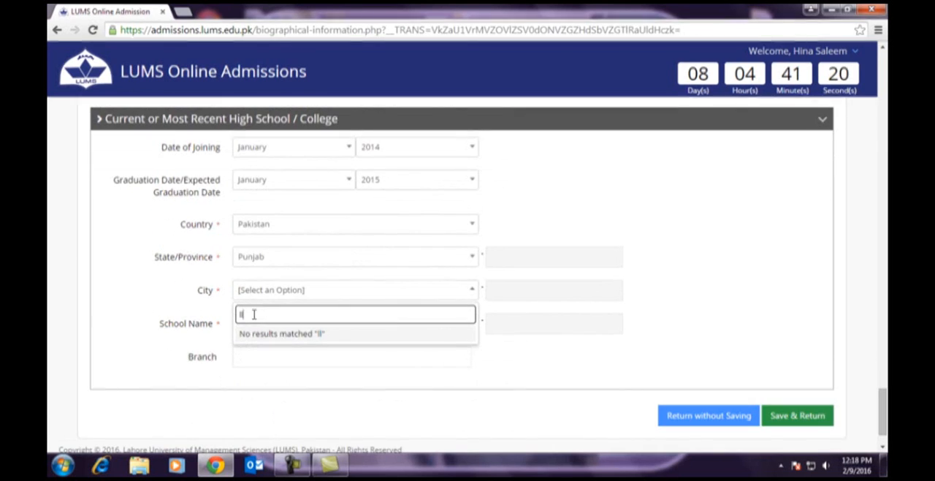
key("BackSpace")
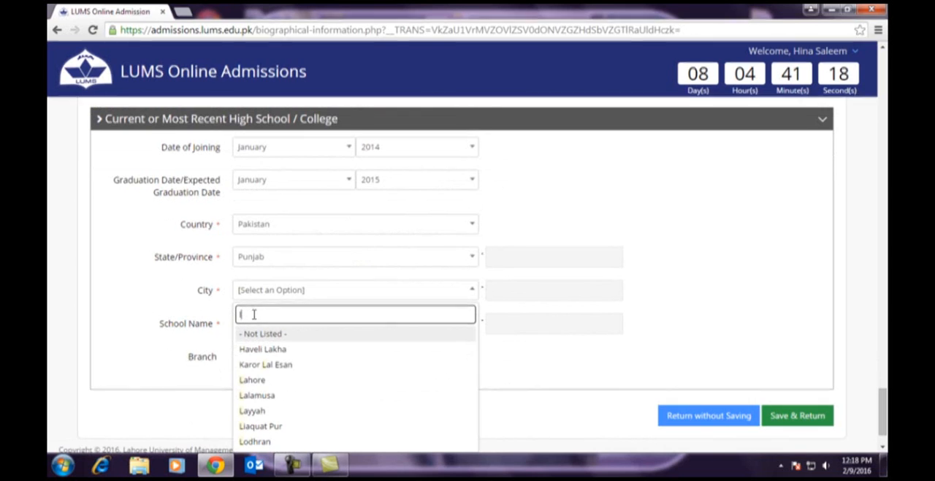
type("a")
left_click(249, 365)
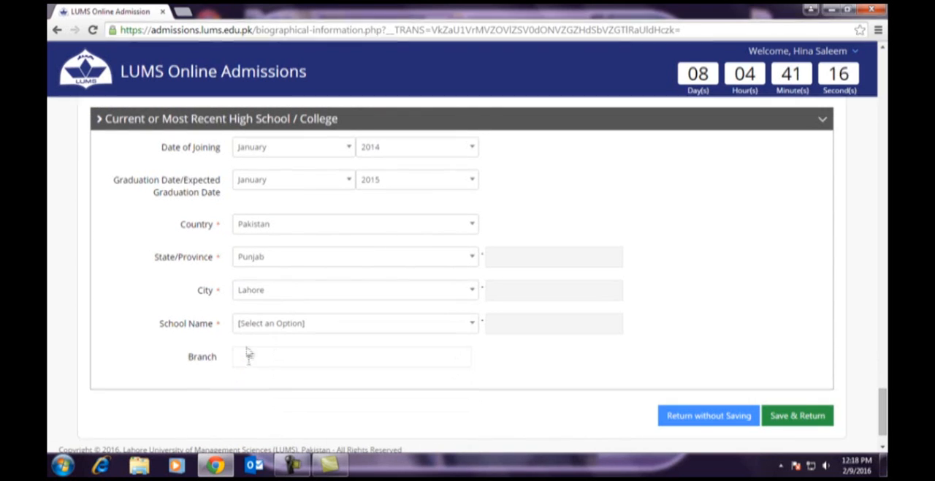
- Choose AIMS Education System as the high school, then save the biographical information and return to the application form
left_click(263, 326)
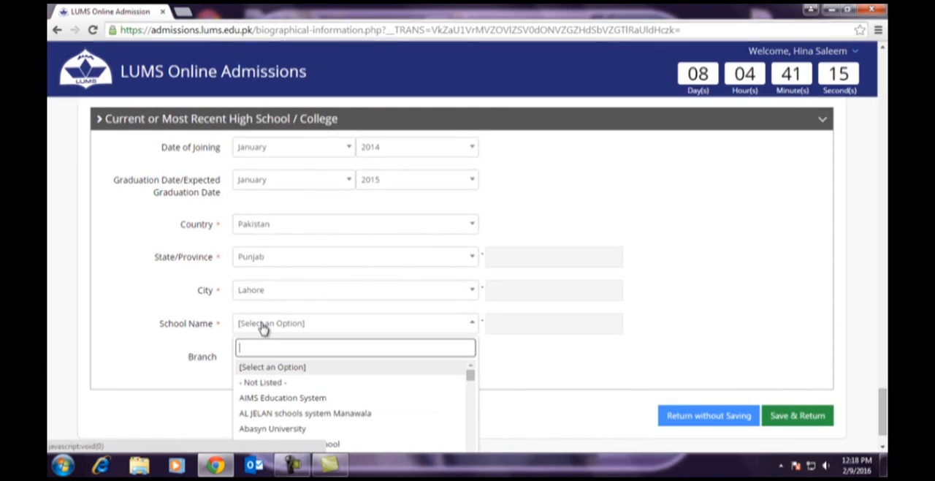
left_click(252, 400)
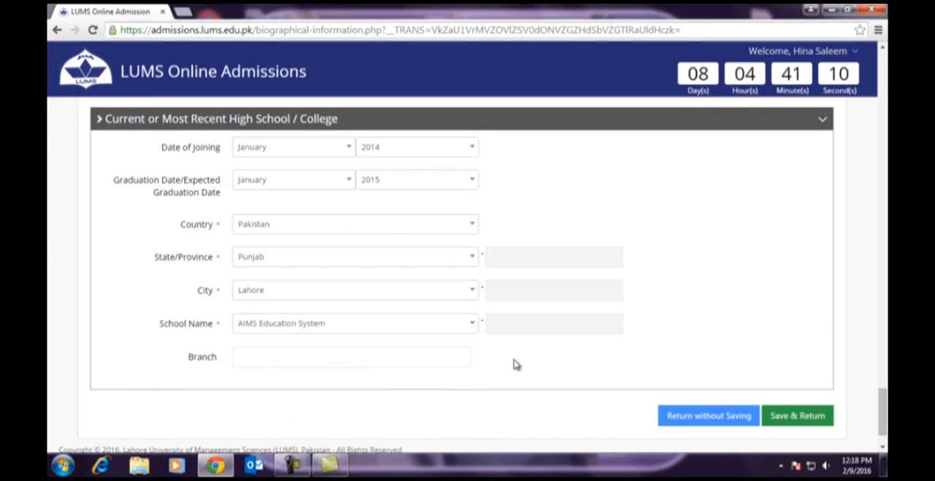
scroll(516, 365, "down", 1)
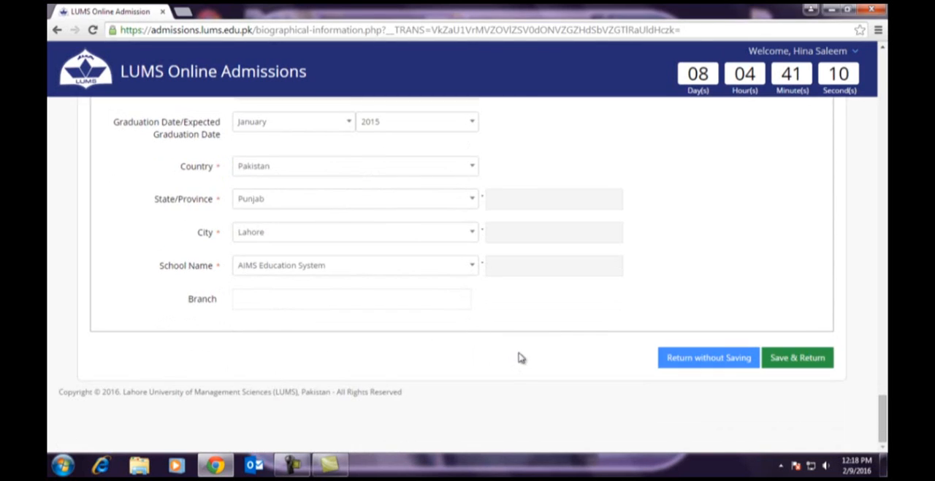
left_click(798, 358)
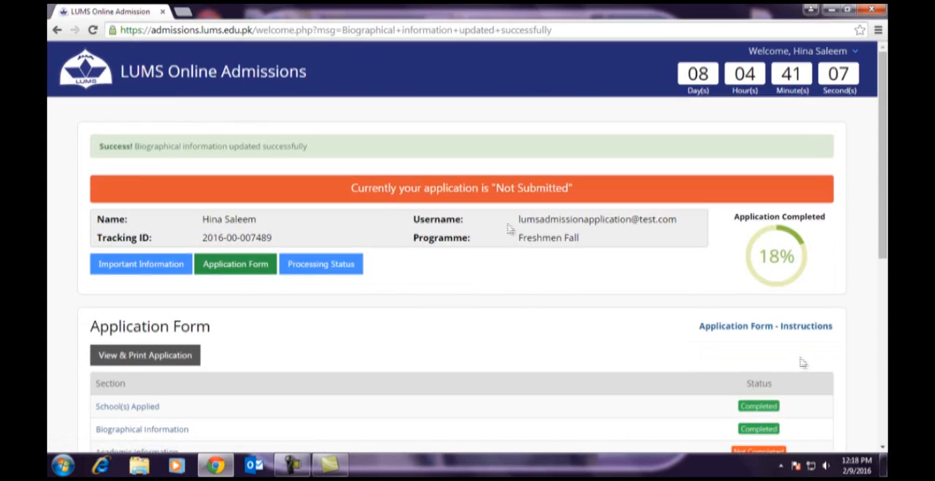
- Open the Academic Information section of the application form
left_click_drag(101, 146, 322, 150)
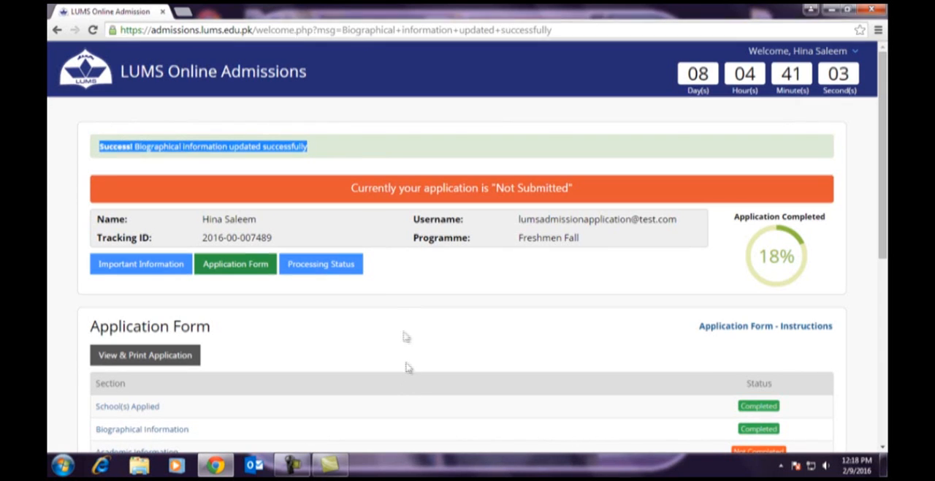
left_click(332, 148)
scroll(211, 316, "down", 2)
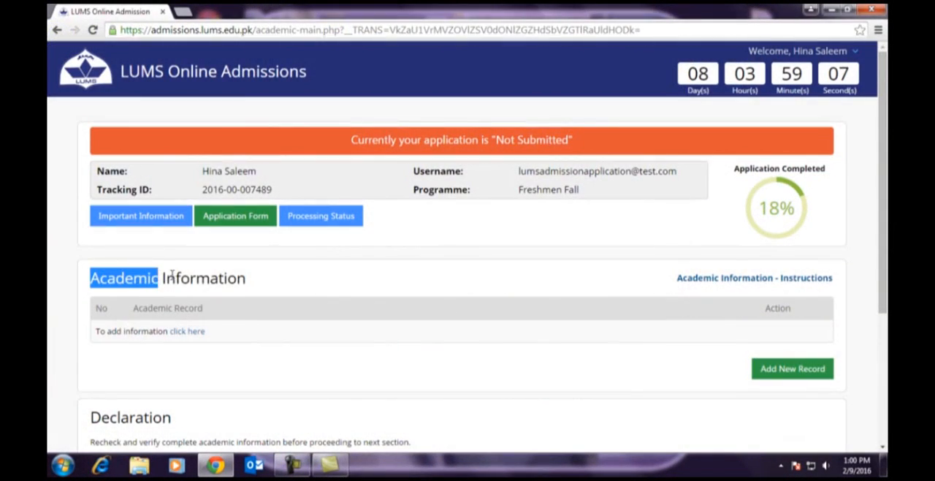
- Read the Academic Information instructions through to the declaration notes and close them
left_click_drag(171, 276, 242, 278)
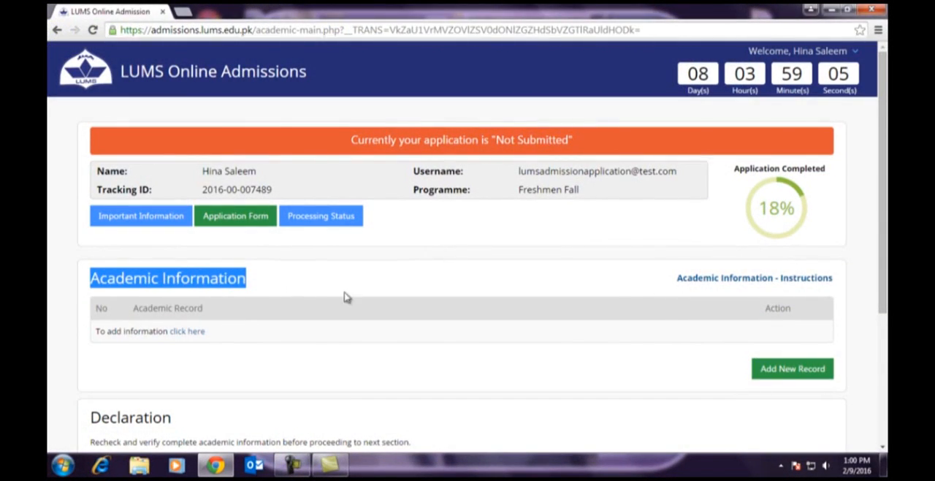
left_click(712, 280)
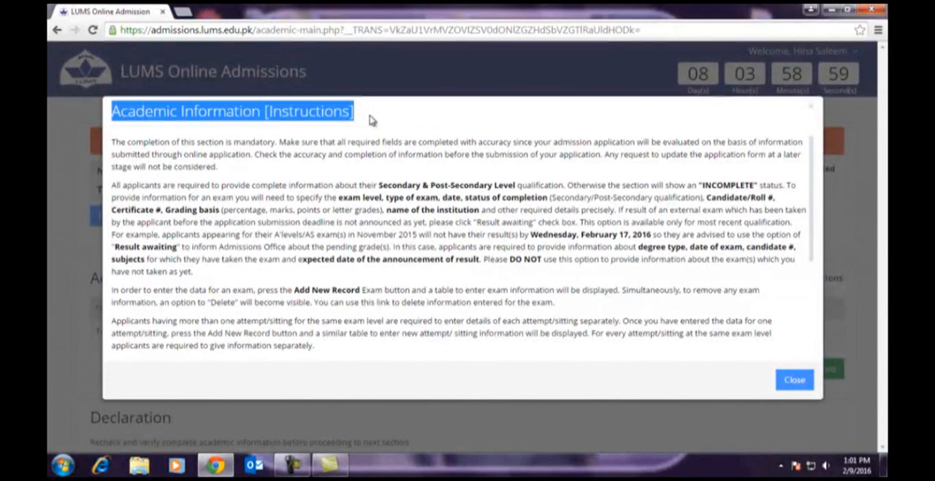
scroll(771, 178, "down", 4)
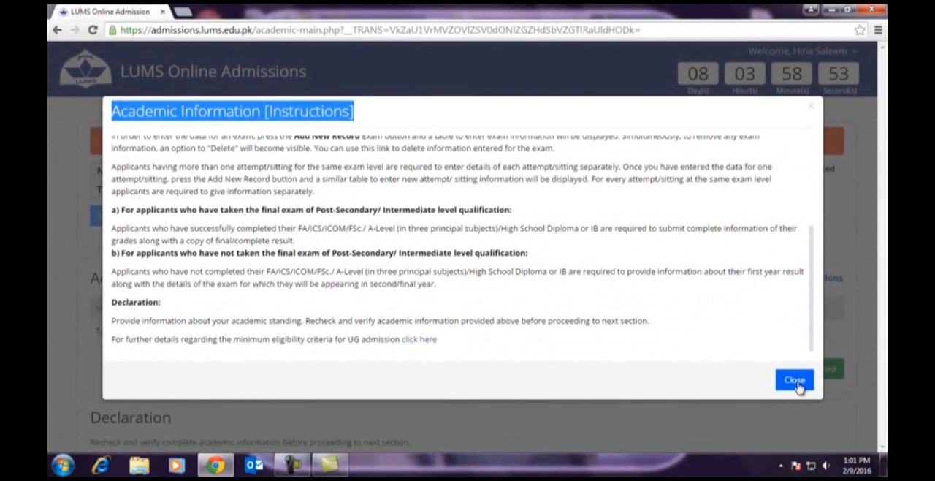
left_click(794, 380)
- Start adding a new record in the Academic Information section
scroll(508, 334, "down", 1)
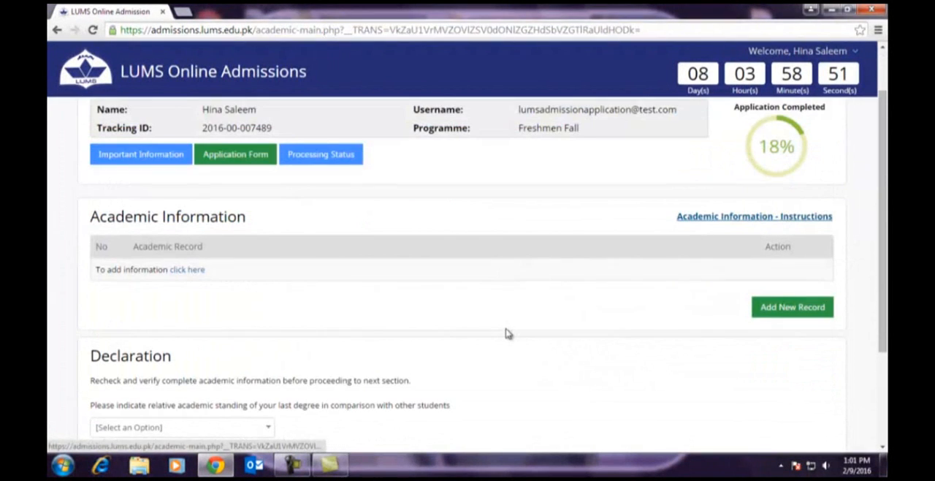
left_click(188, 272)
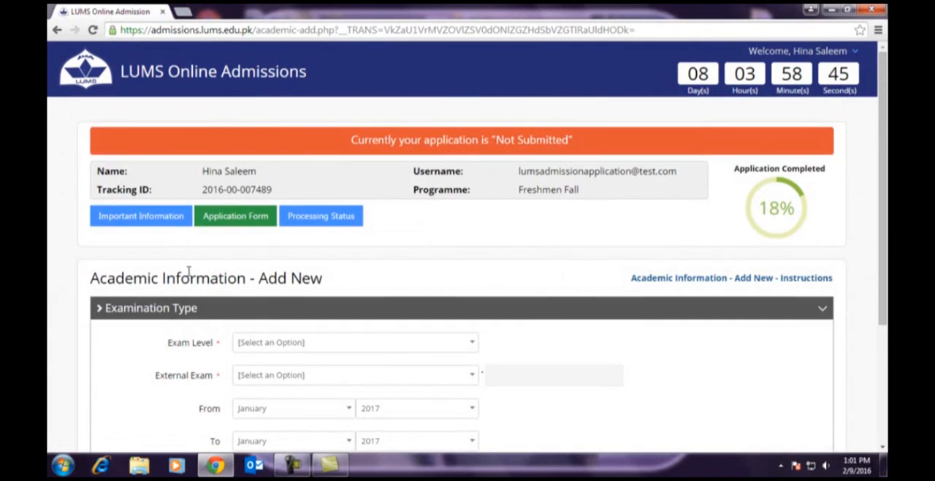
scroll(366, 267, "down", 1)
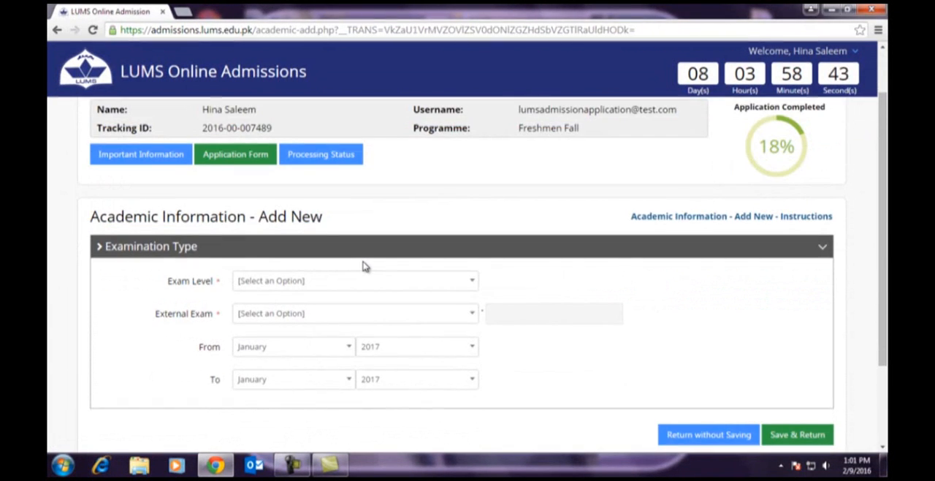
left_click_drag(101, 250, 207, 246)
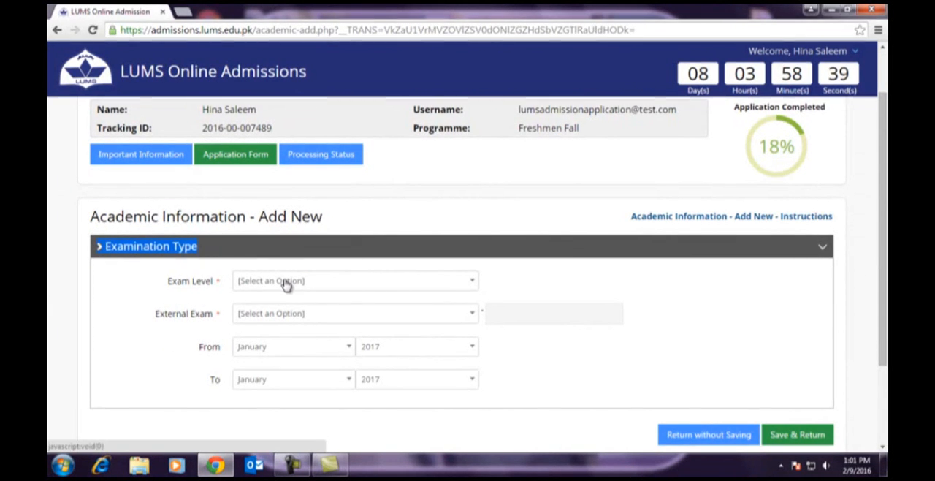
- Set the exam level to Secondary Level and the external exam to O-Level
scroll(287, 283, "down", 1)
left_click(285, 220)
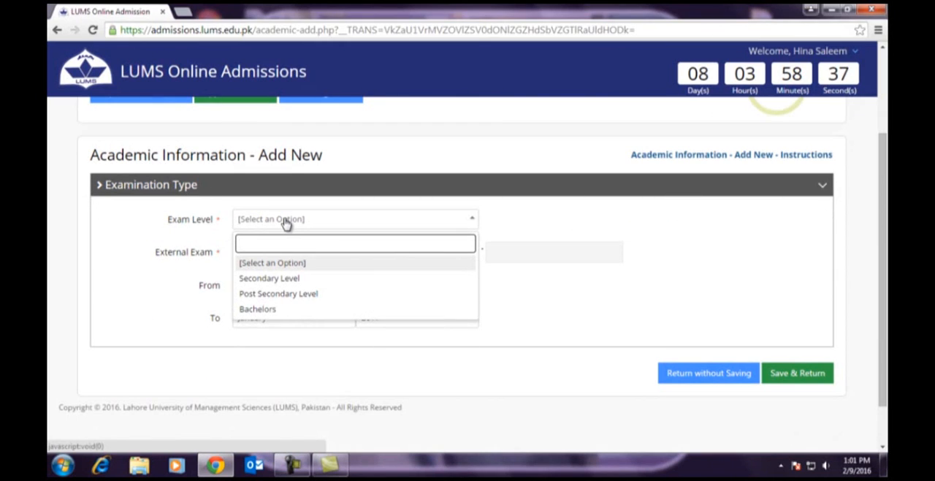
left_click(270, 278)
scroll(304, 251, "down", 1)
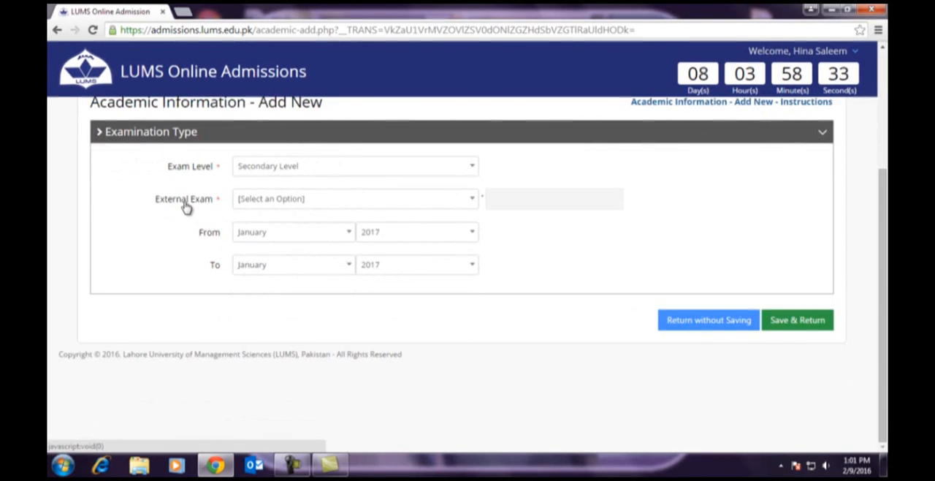
left_click(298, 206)
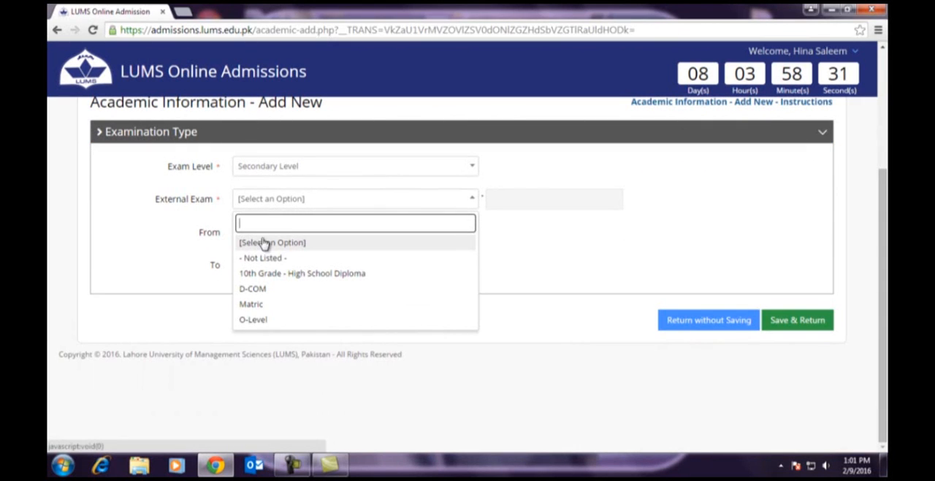
left_click(256, 320)
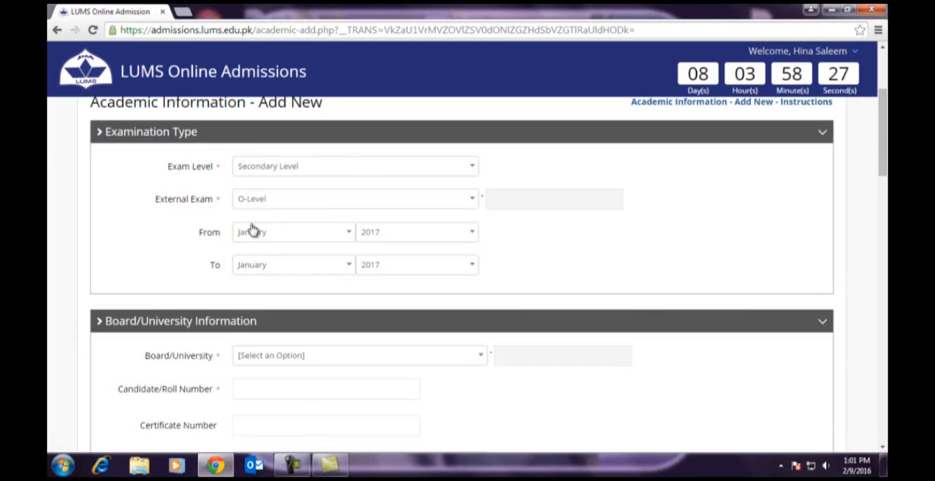
- Set the O-Level exam period's starting year to 2012 and ending year to 2013
left_click(379, 235)
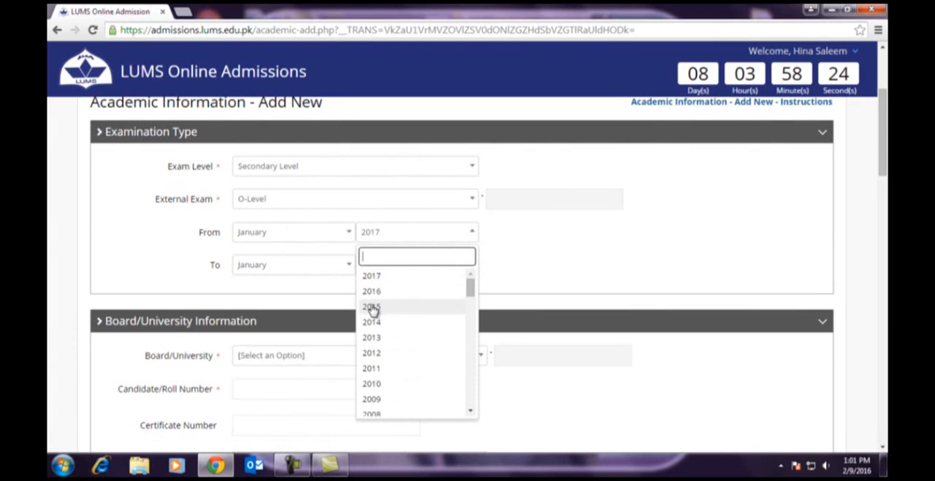
left_click(369, 354)
left_click(377, 267)
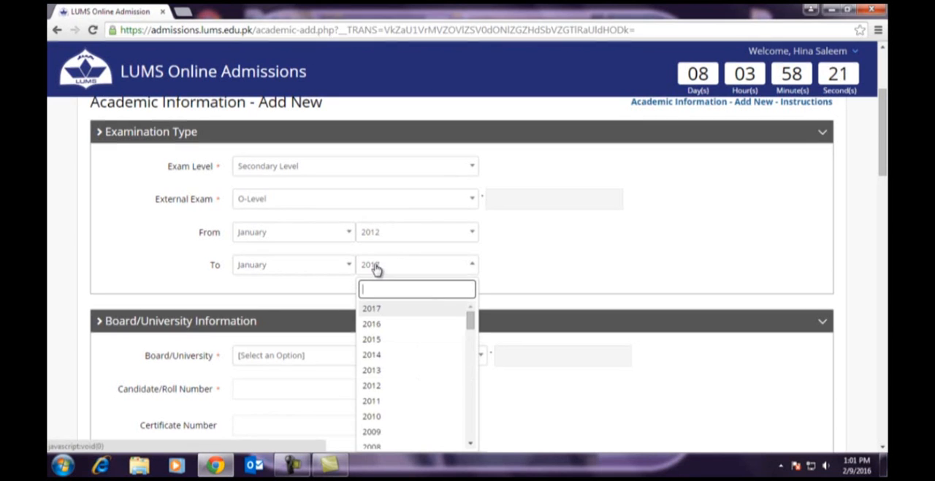
left_click(374, 372)
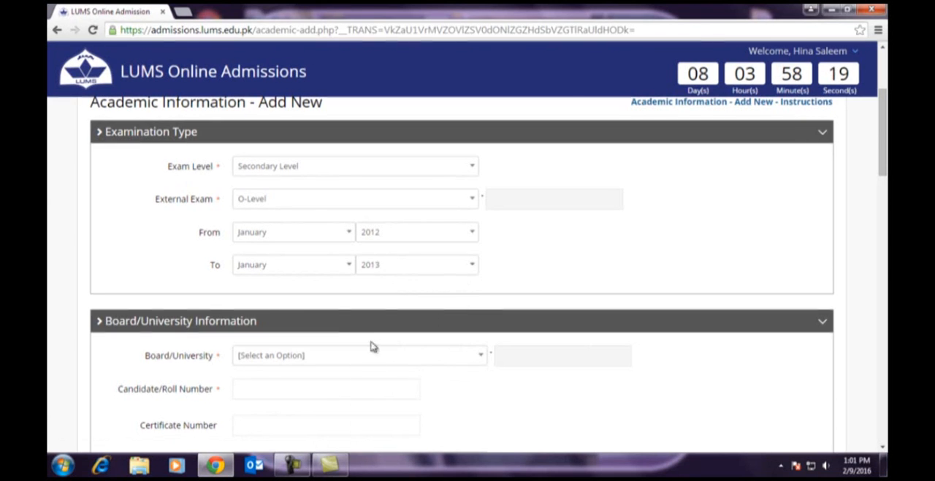
- Choose Cambridge as the board and fill in the candidate/roll number and the certificate number
scroll(372, 347, "down", 2)
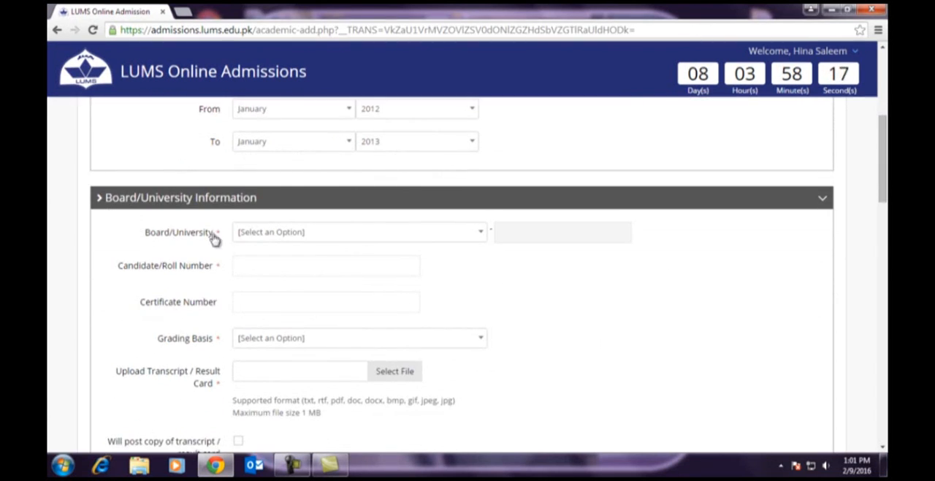
left_click(261, 232)
left_click(266, 307)
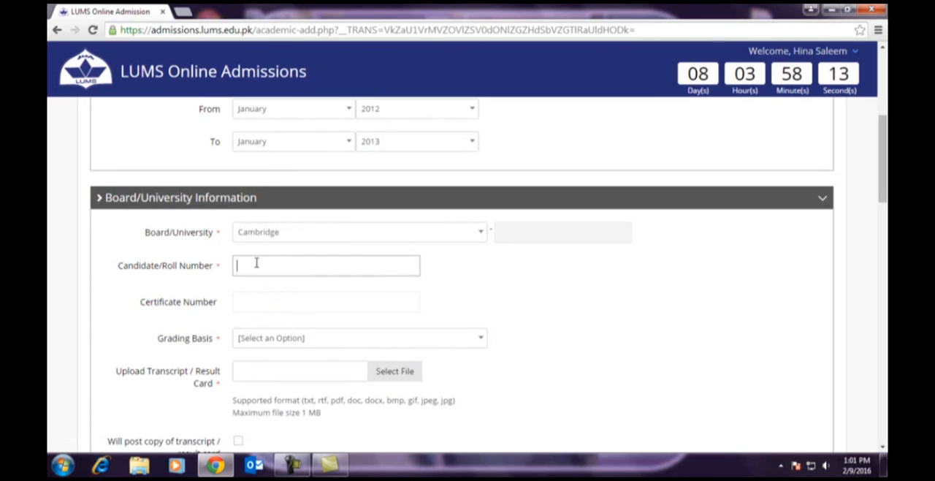
type("3")
left_click(243, 302)
type("df")
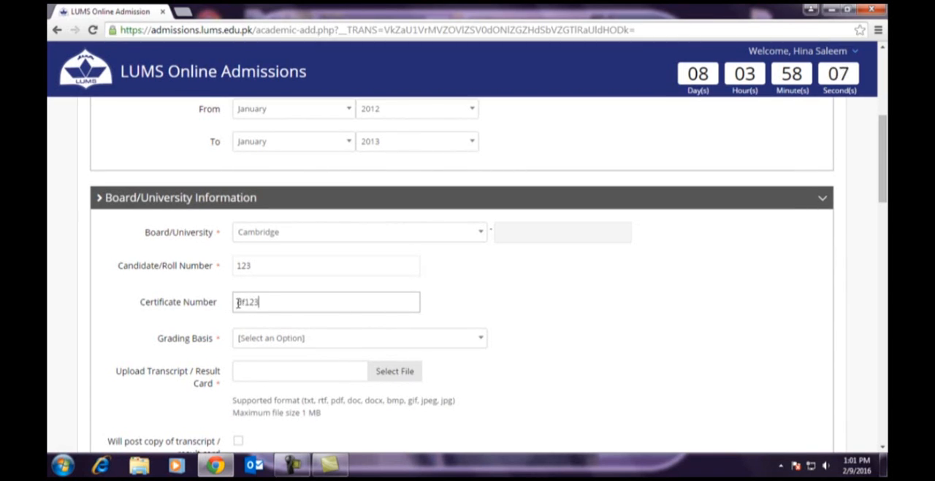
- Set the grading basis to Letter Grade and indicate that a copy of the transcript or result card will be posted
left_click(252, 342)
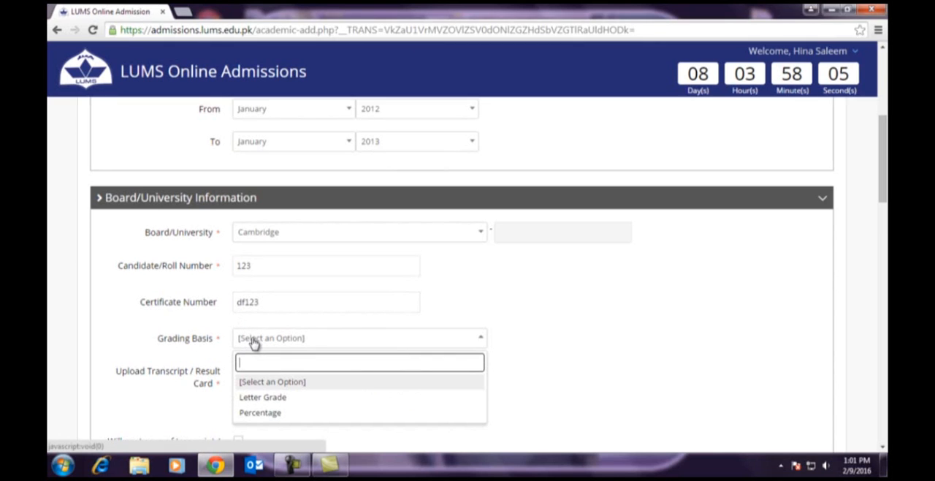
left_click(256, 397)
scroll(341, 360, "down", 3)
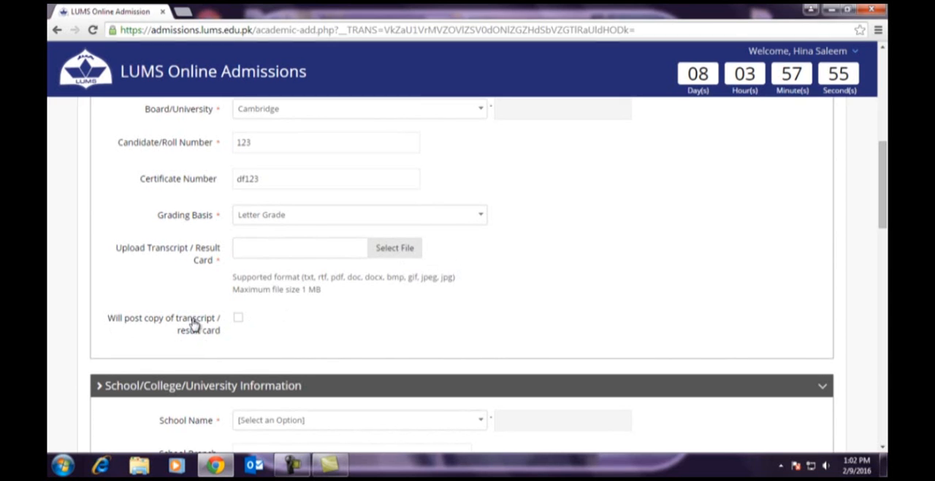
left_click(238, 319)
- Choose AIMS Education System as the school name and fill in the school's address
scroll(463, 276, "down", 3)
scroll(464, 276, "up", 1)
scroll(463, 275, "down", 1)
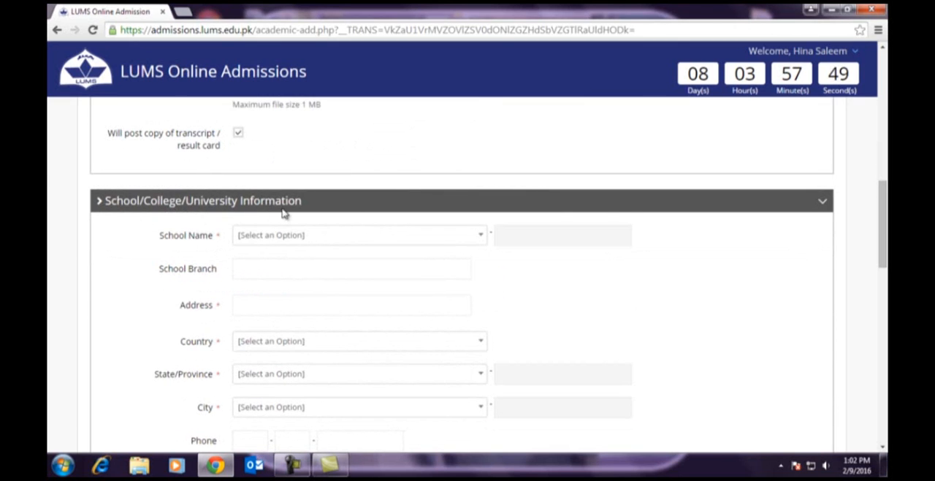
left_click(292, 237)
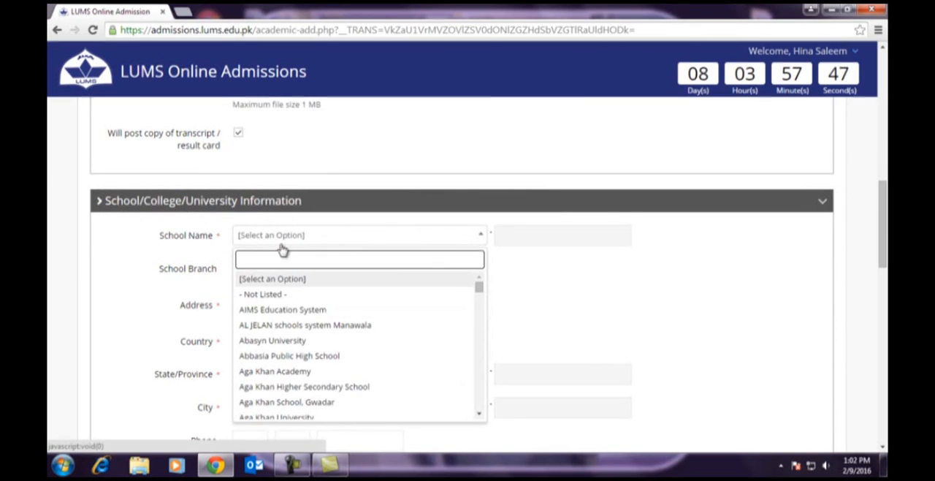
left_click(251, 310)
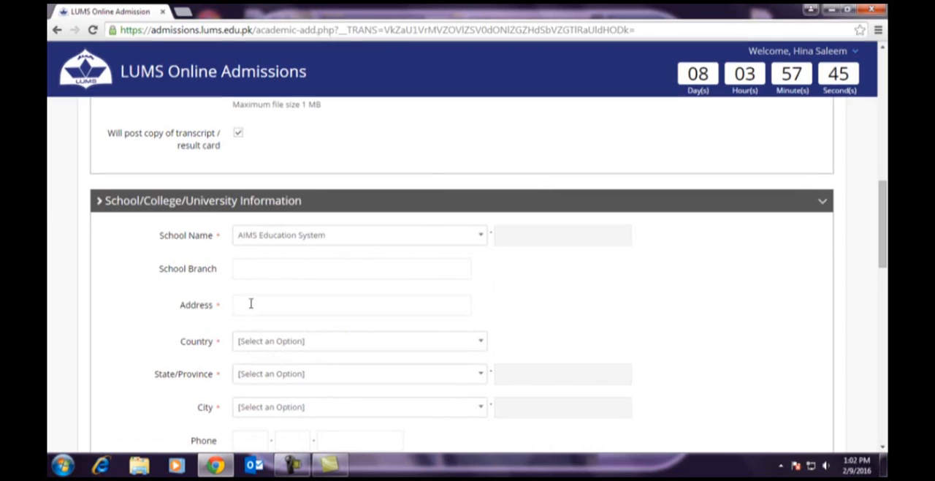
left_click(265, 304)
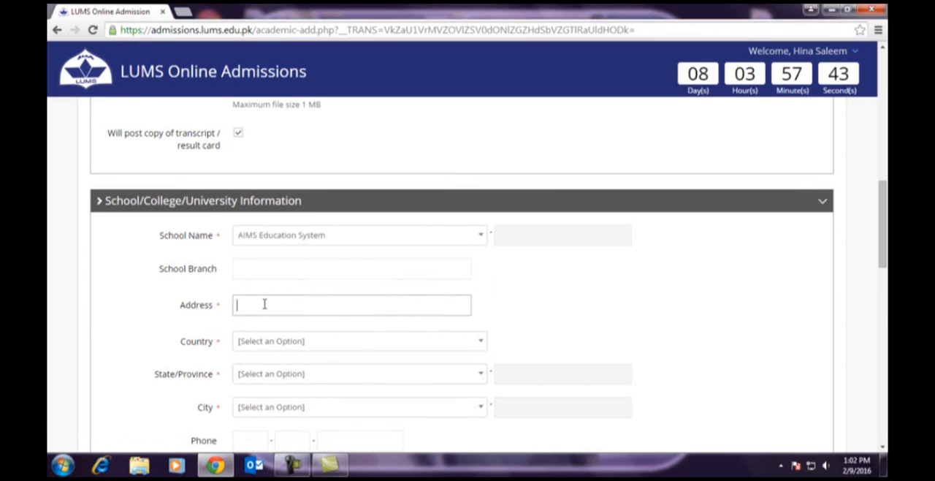
type("Lahore")
- Set the school's country to Pakistan, state/province to Punjab and city to Lahore
left_click(257, 344)
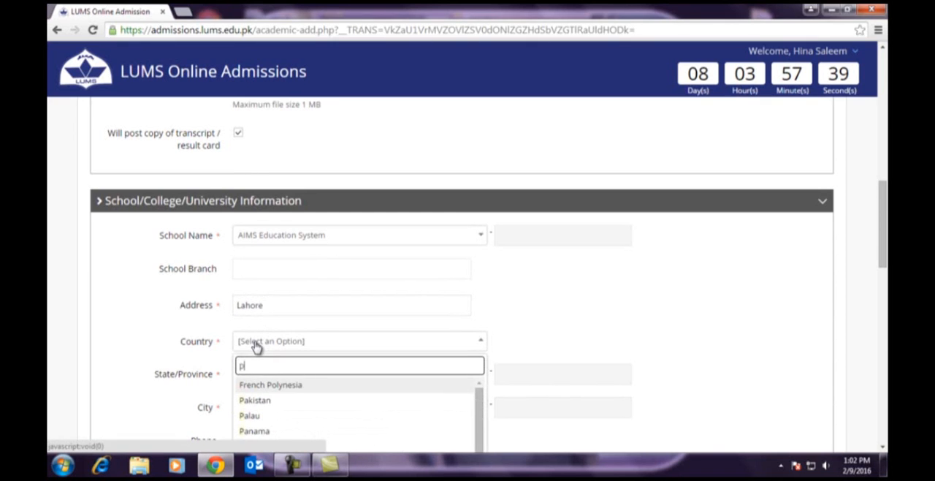
left_click(255, 400)
scroll(306, 365, "down", 2)
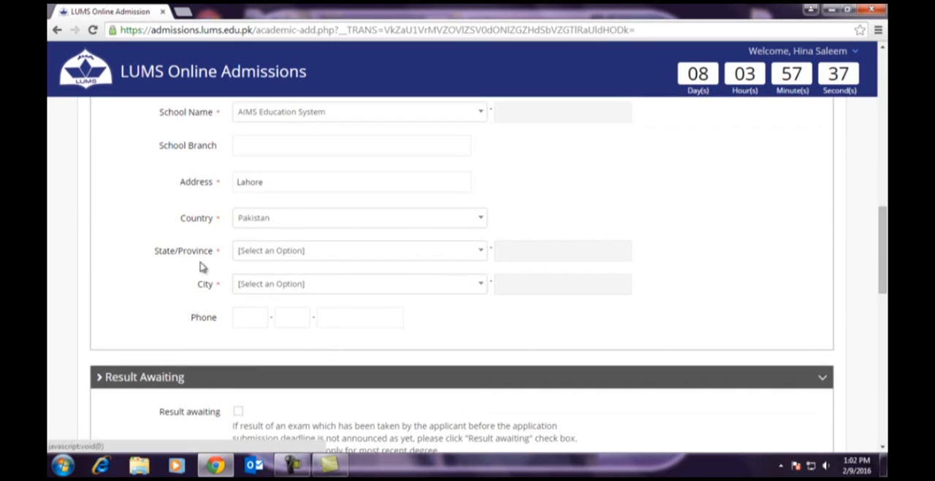
left_click(264, 253)
type("p")
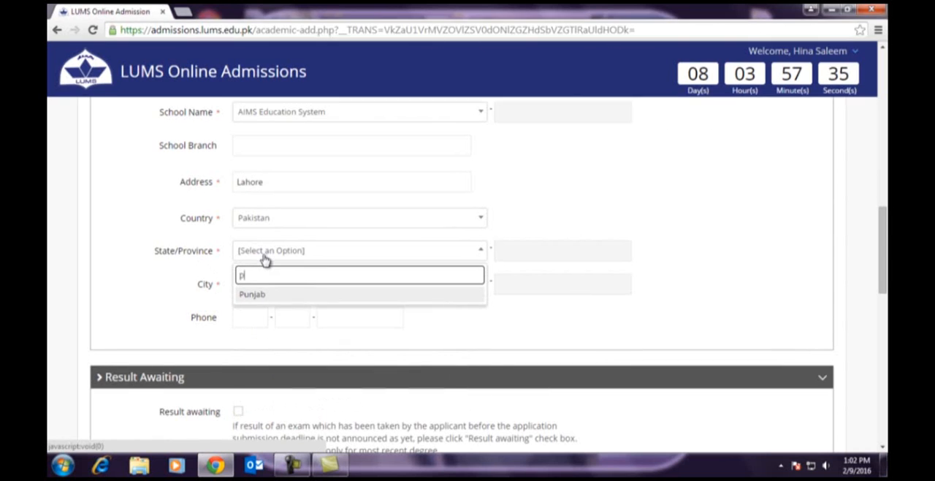
left_click(260, 296)
left_click(263, 295)
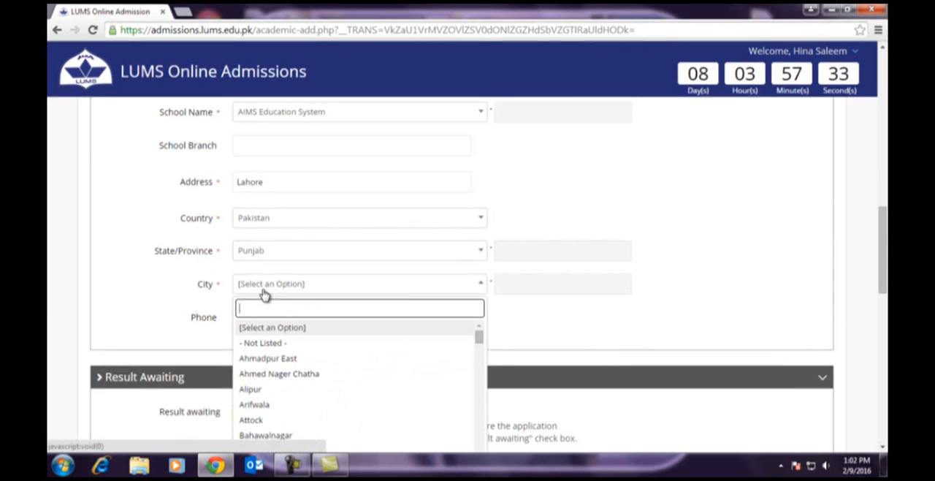
type("l")
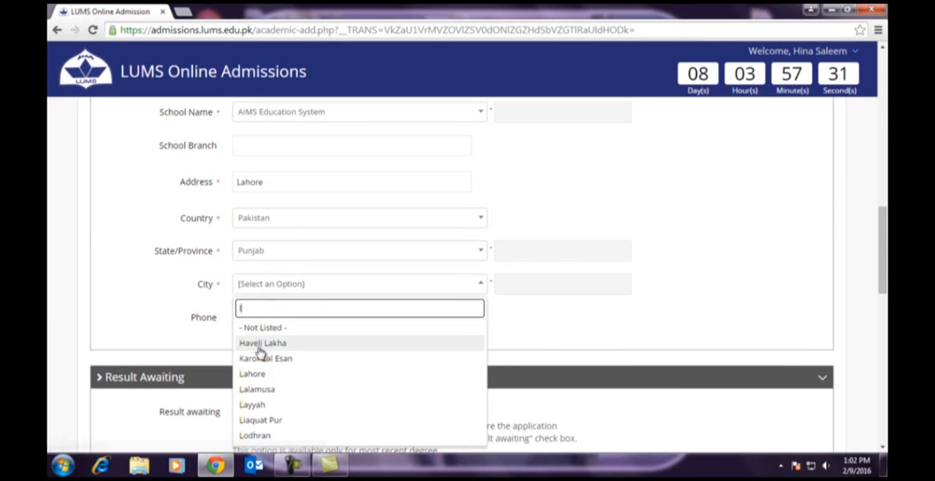
left_click(240, 375)
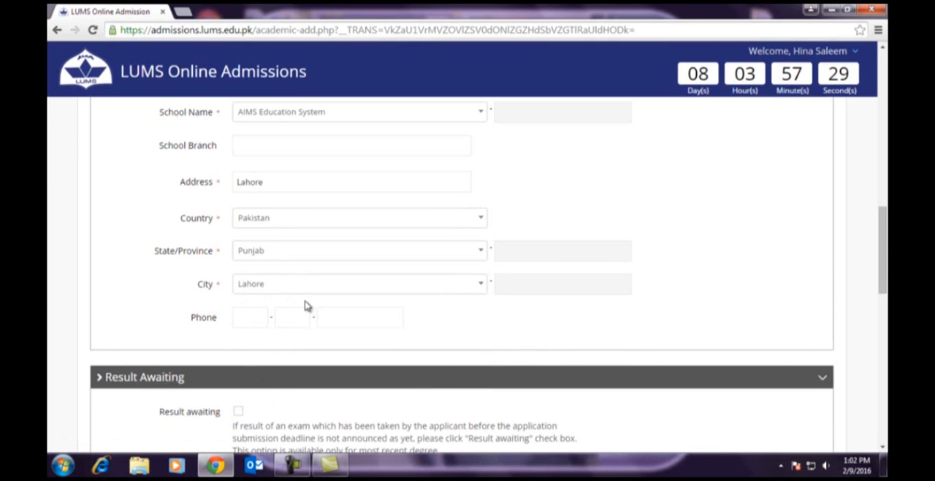
- Enter Accounting with grade A as the first subject in the marks information
scroll(307, 304, "down", 2)
scroll(256, 303, "down", 1)
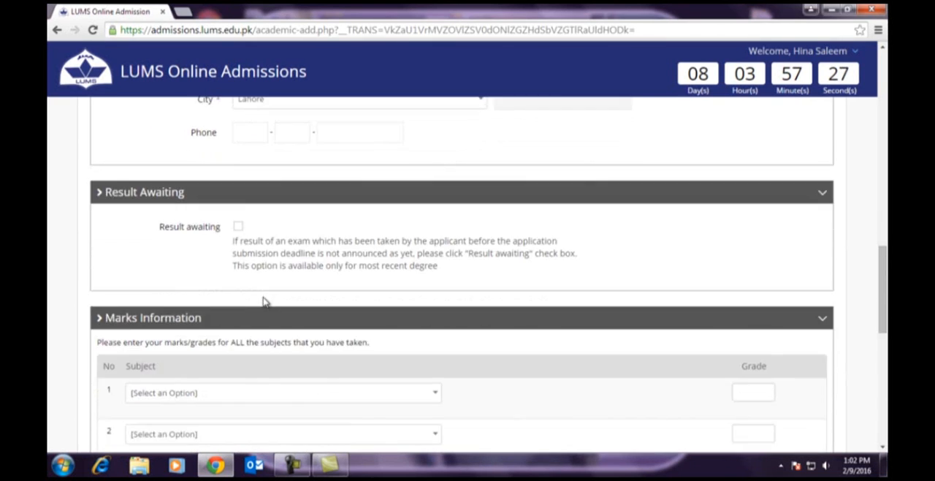
scroll(265, 302, "down", 2)
scroll(241, 292, "down", 1)
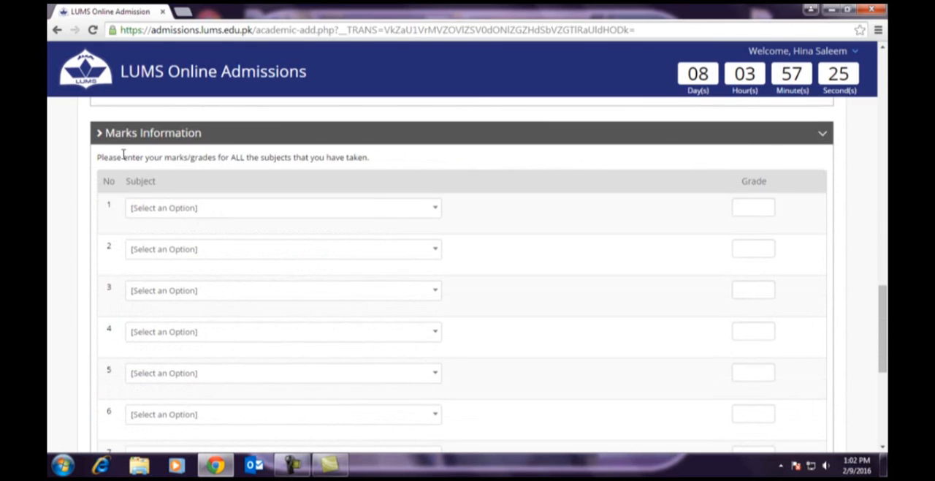
left_click(171, 209)
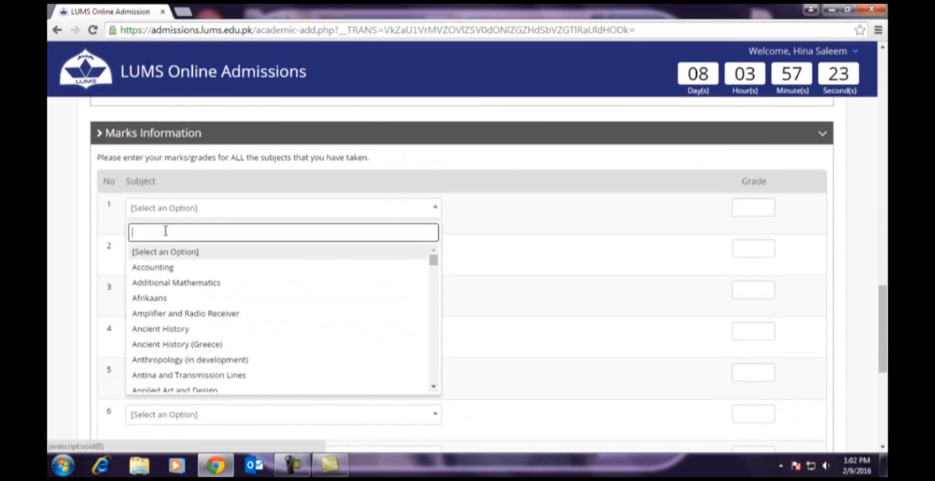
left_click(162, 270)
left_click(766, 206)
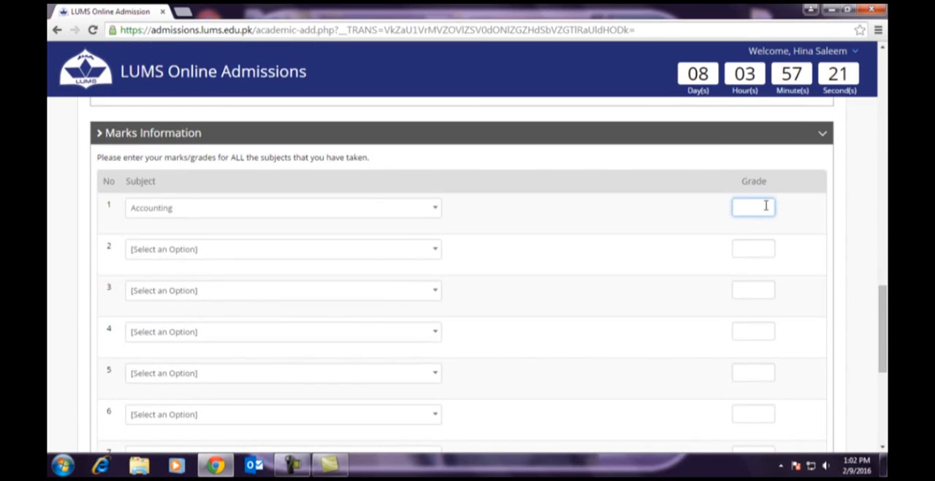
- Add Additional Mathematics and Applied Chemistry as the second and third subjects, each with grade A
left_click(184, 252)
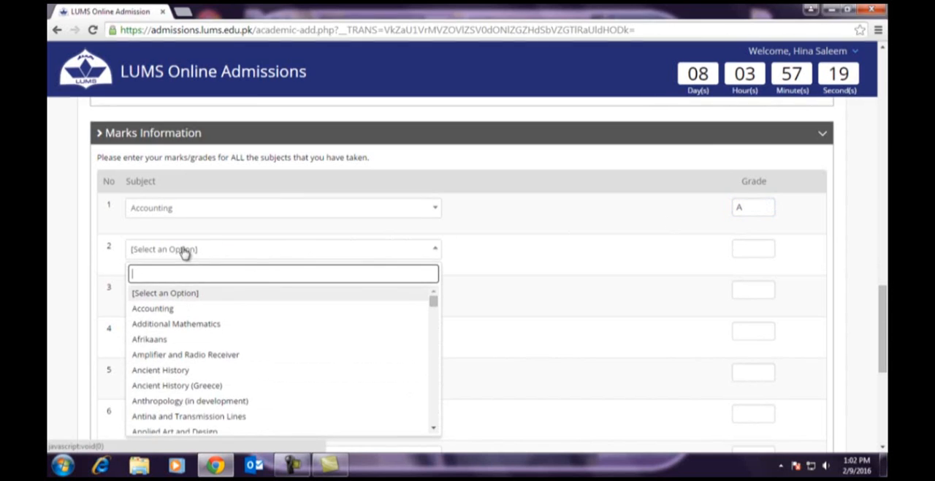
left_click(175, 325)
type("A")
left_click(229, 292)
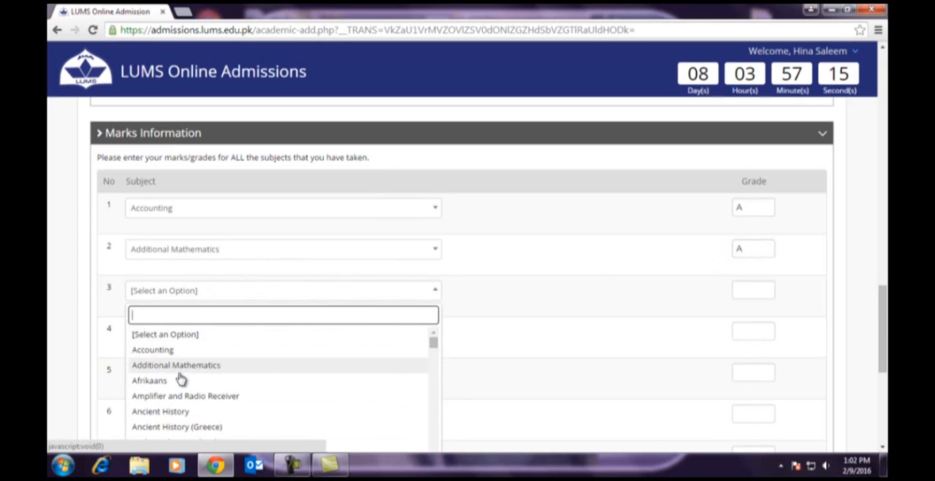
scroll(192, 391, "down", 2)
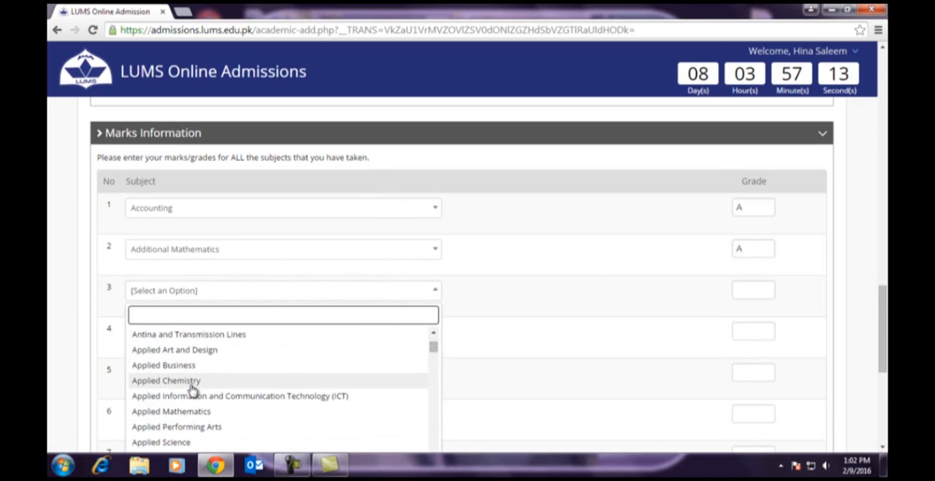
left_click(191, 386)
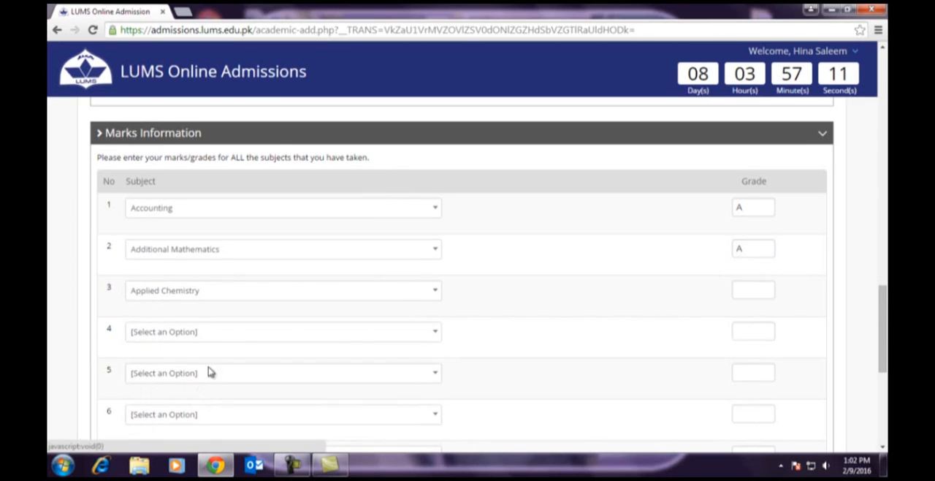
left_click(760, 288)
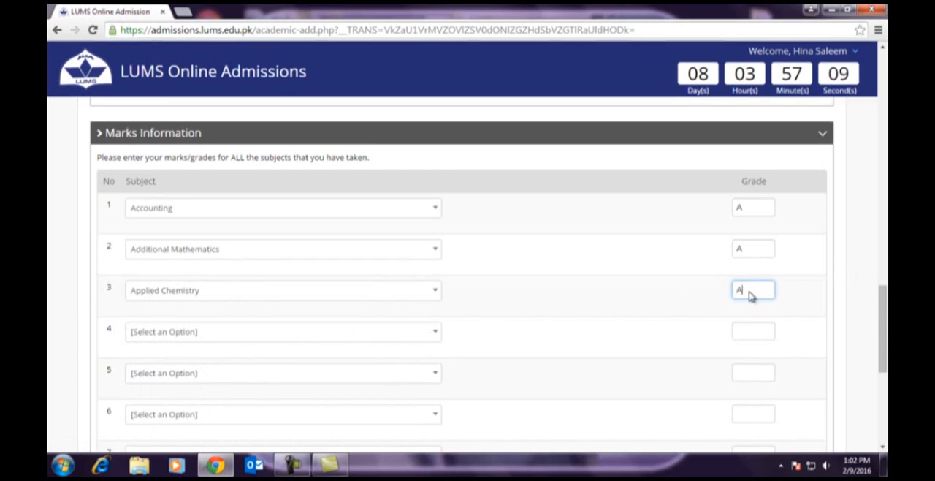
- Add Biology and Chemistry as the fourth and fifth subjects, each with grade A
left_click(207, 336)
type("bi")
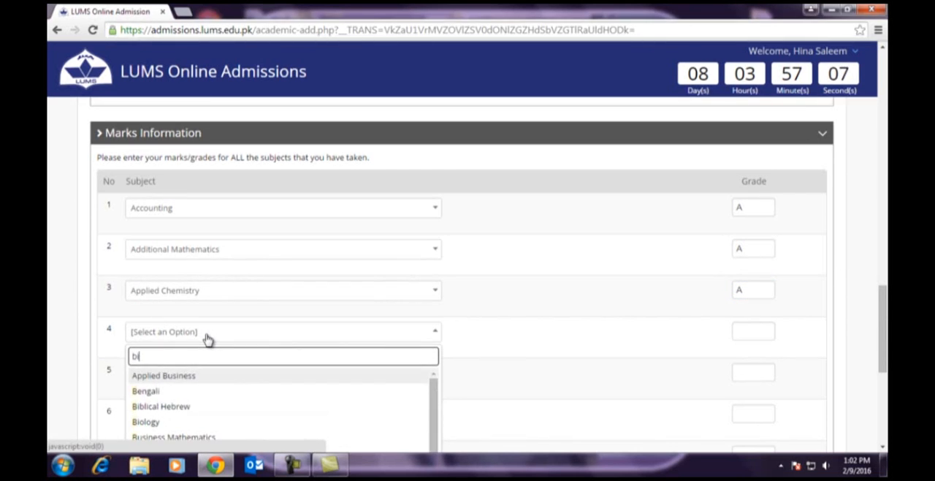
type("o")
left_click(167, 377)
left_click(762, 333)
type("A")
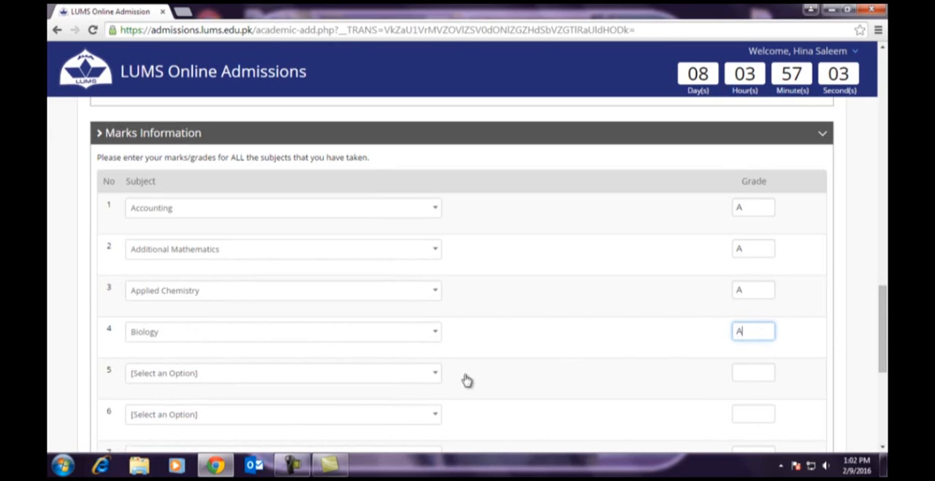
left_click(208, 374)
type("ch")
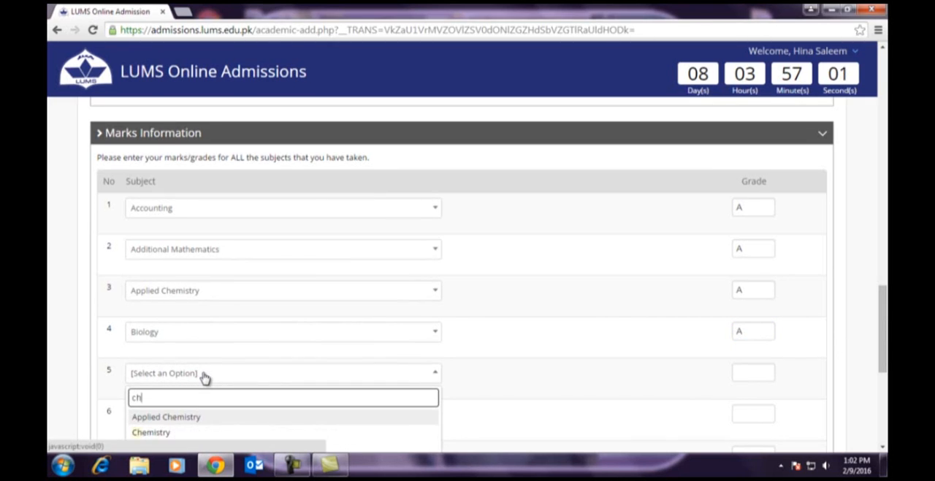
left_click(199, 433)
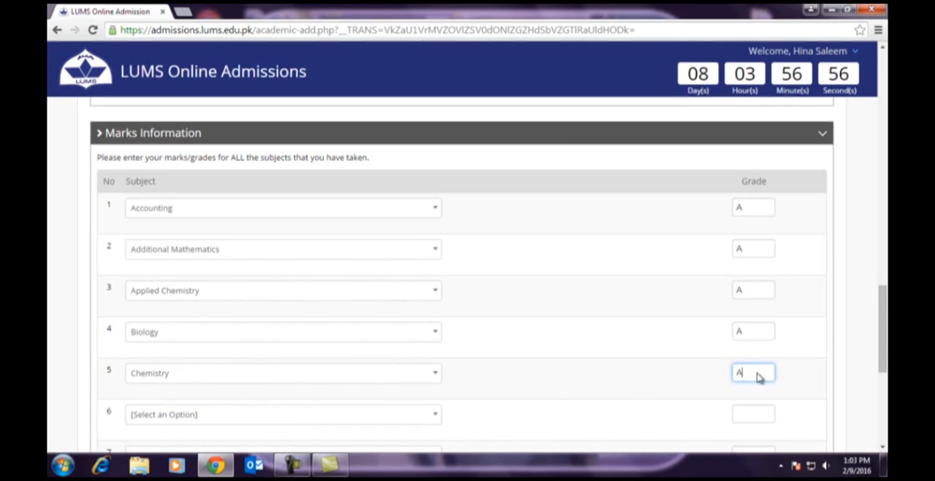
- Add Islamic History with grade A as the sixth subject
scroll(436, 364, "down", 3)
left_click(154, 291)
type("Isla")
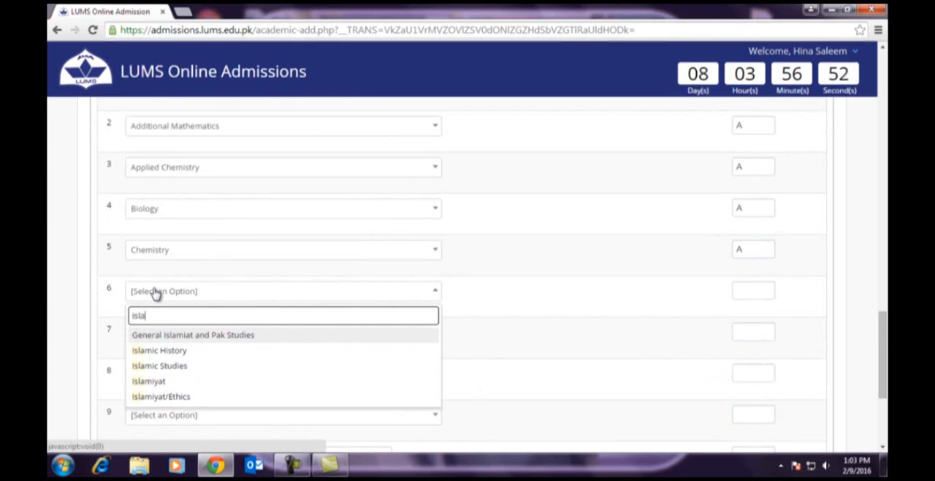
left_click(161, 353)
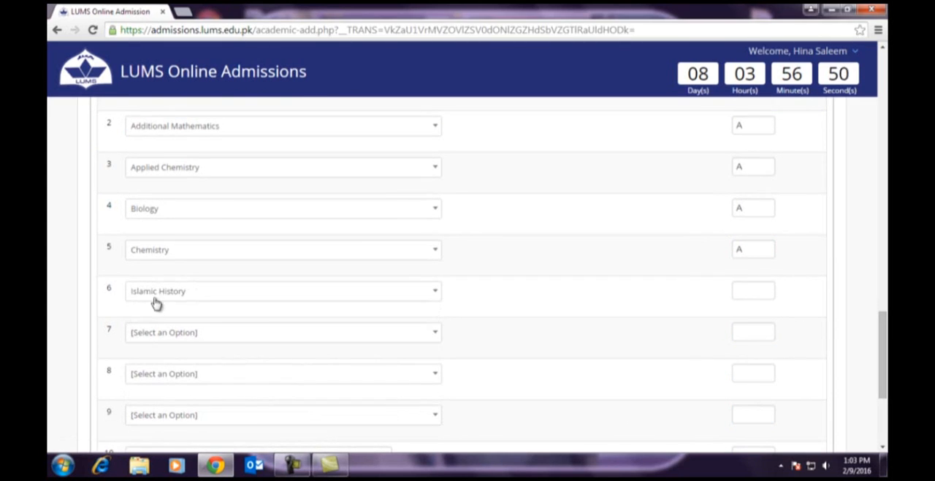
left_click(753, 293)
type("A")
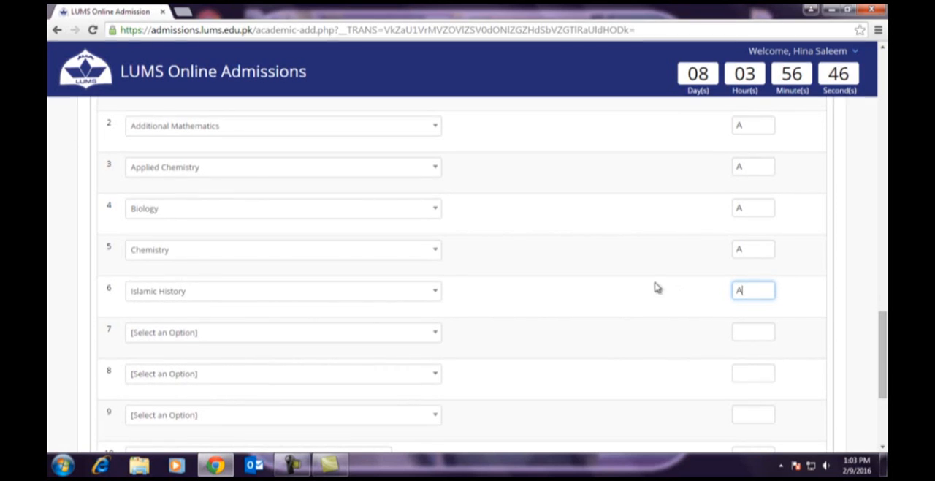
- Save the O-Level record and return to the academic records overview
scroll(645, 276, "down", 3)
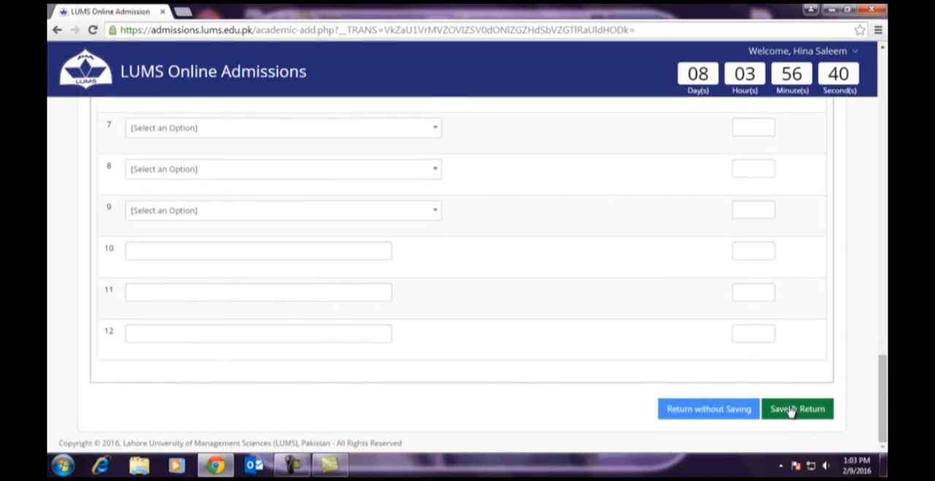
left_click(791, 409)
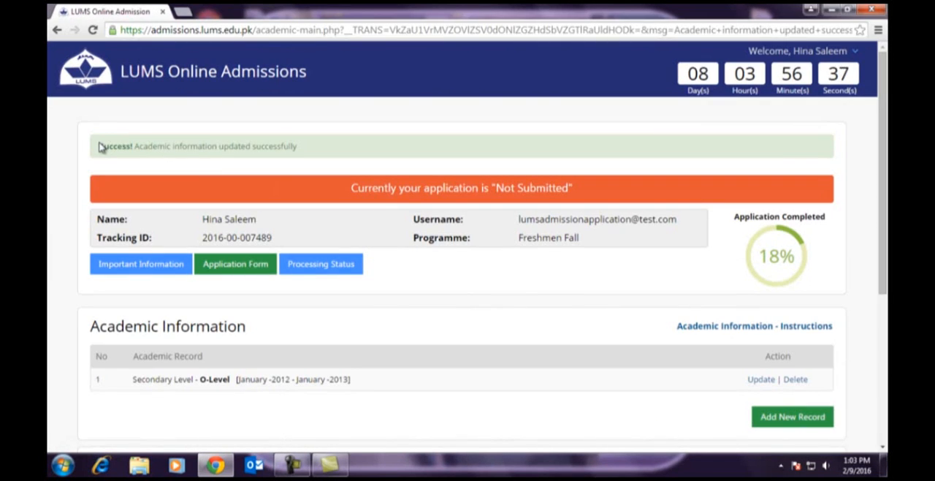
left_click_drag(102, 146, 171, 140)
left_click_drag(232, 141, 291, 143)
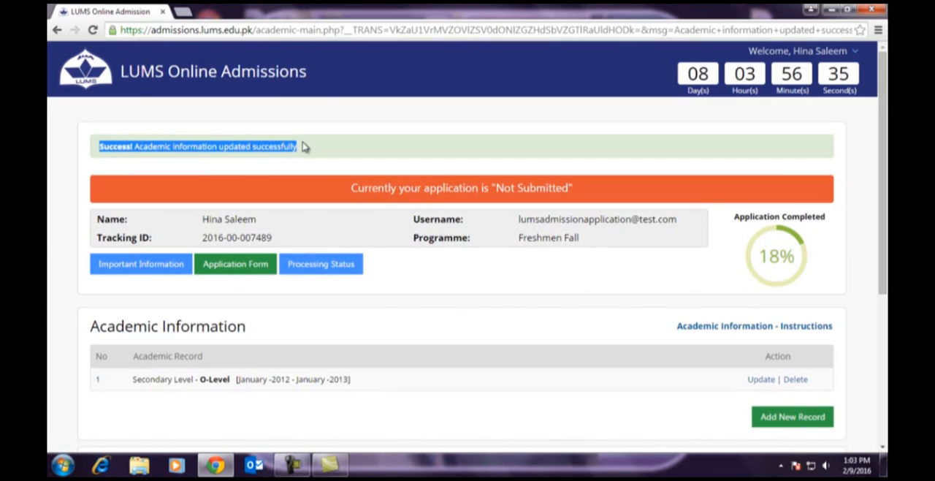
- Start a new academic record with exam level Post Secondary Level and external exam A-Level
scroll(439, 305, "down", 2)
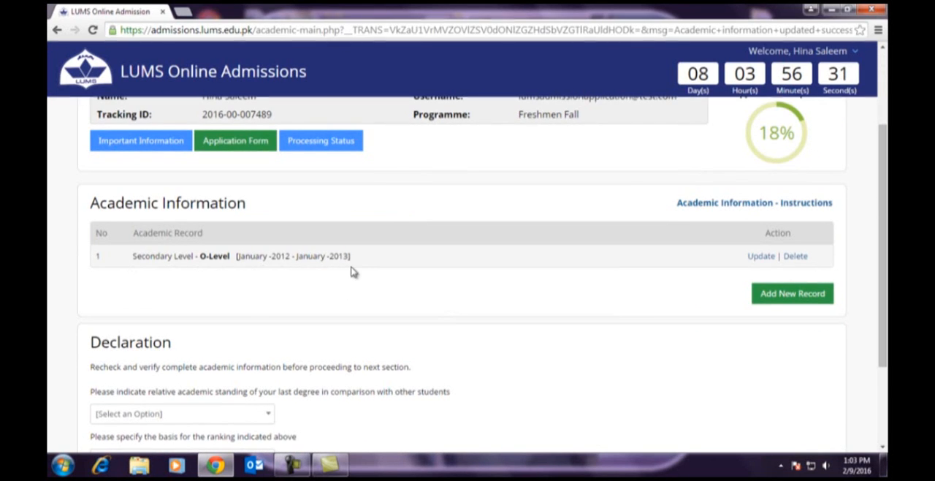
left_click(795, 300)
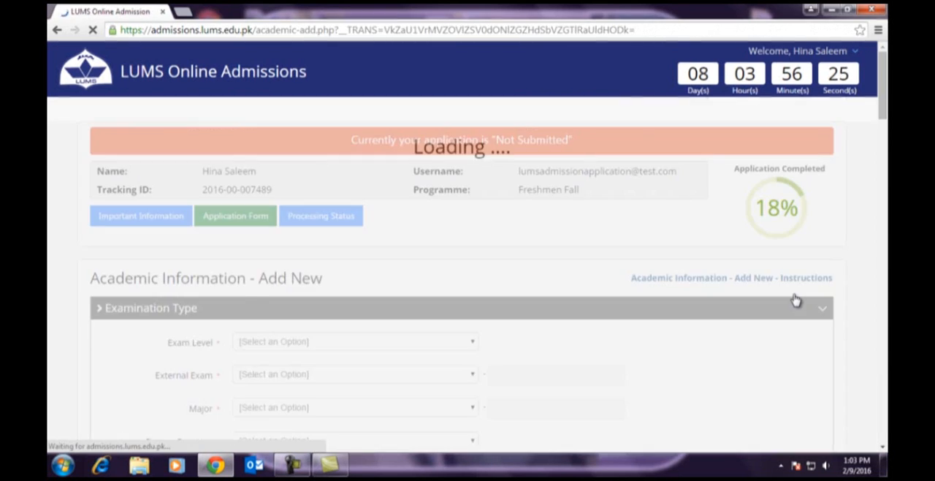
scroll(432, 344, "down", 2)
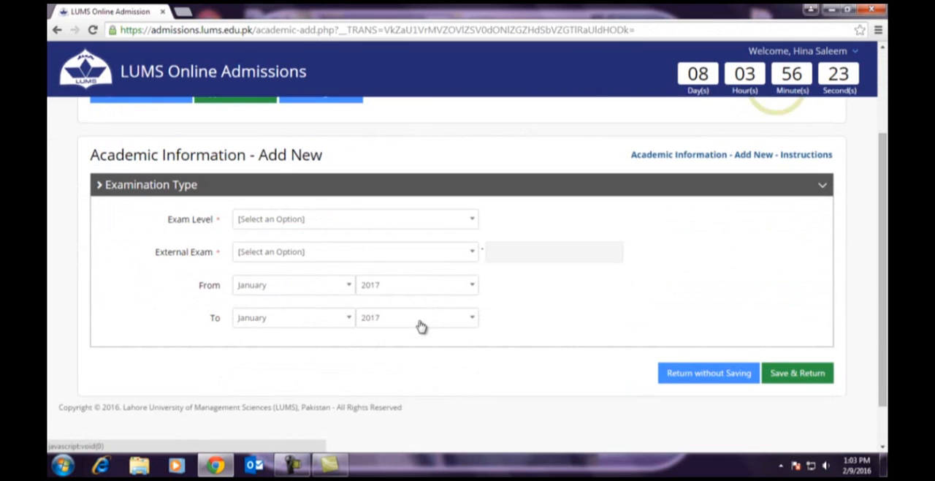
left_click(282, 222)
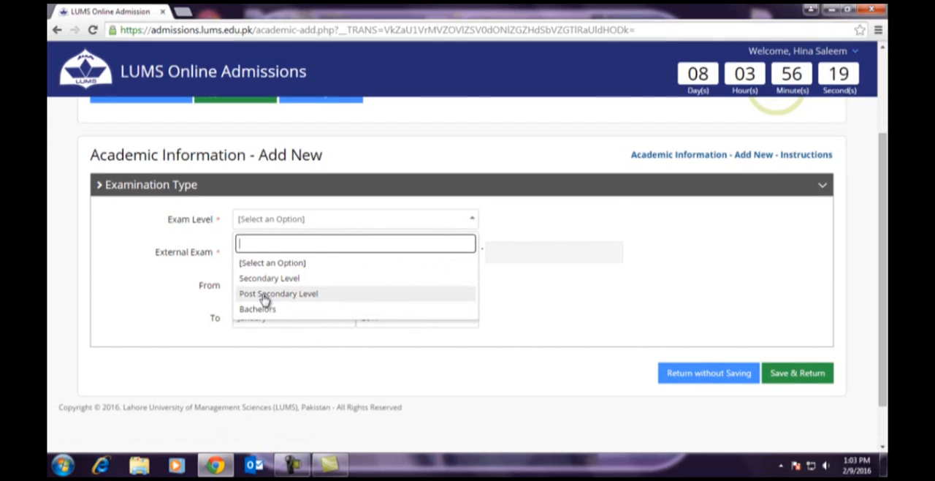
left_click(265, 295)
left_click(289, 255)
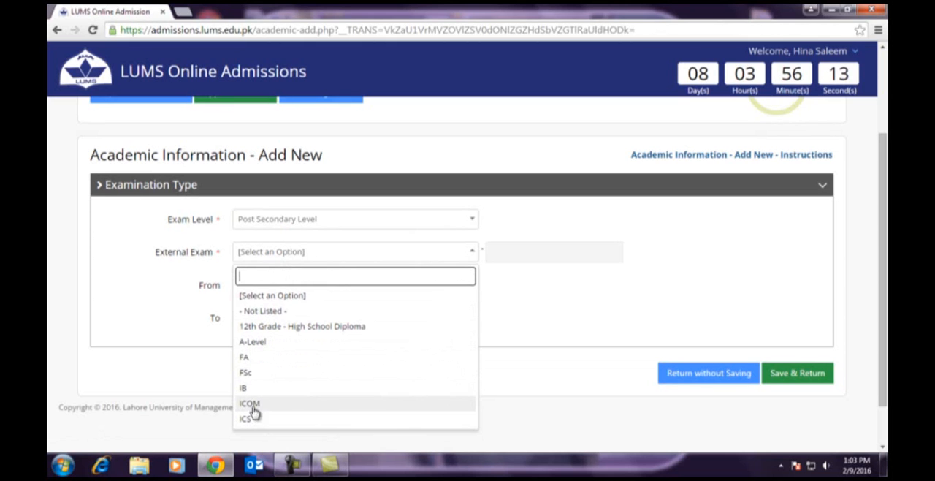
left_click(262, 347)
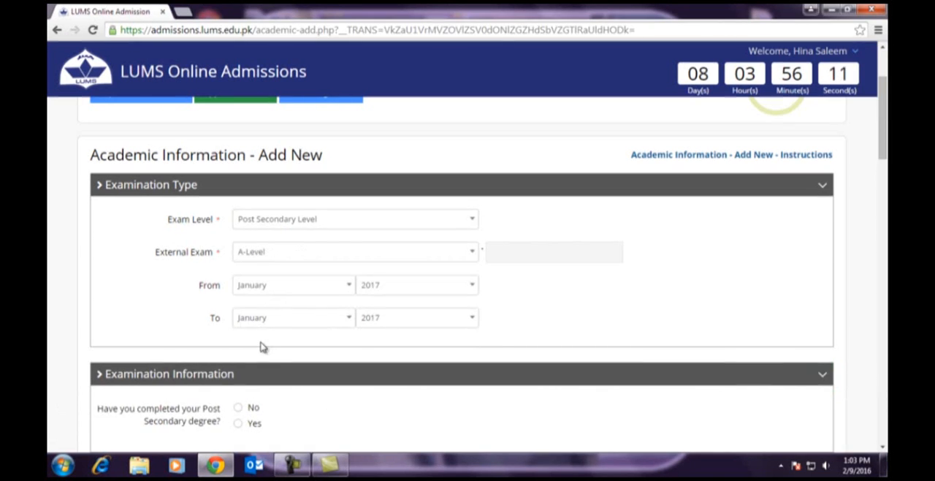
- Set the A-Level study period to run from 2014 to 2015
left_click(380, 288)
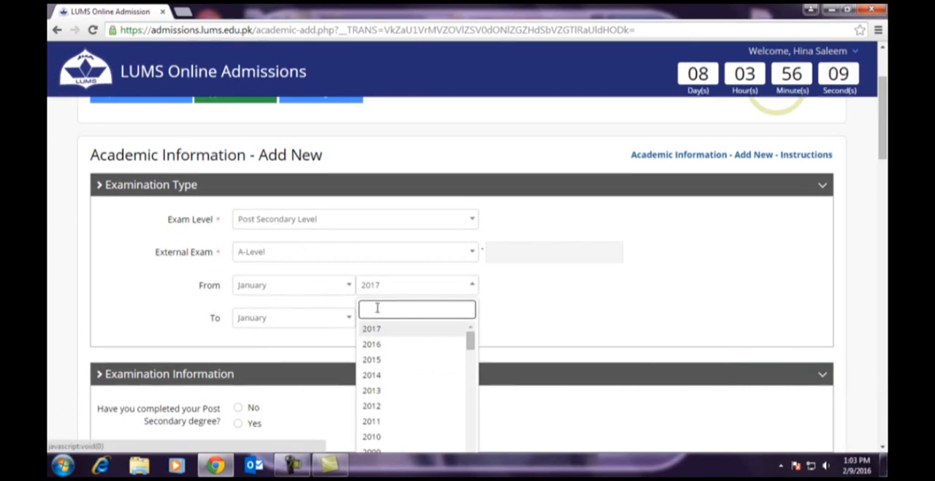
left_click(371, 375)
left_click(372, 322)
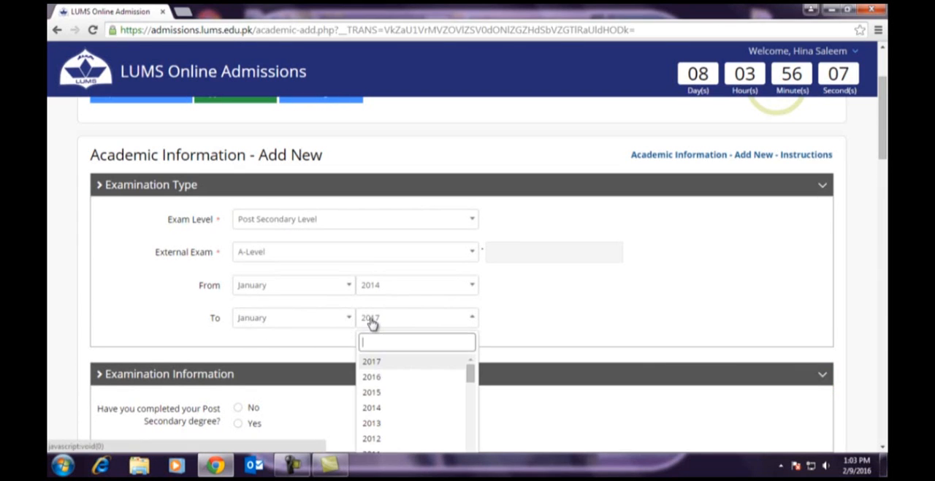
left_click(370, 391)
- Mark the Post Secondary degree as not completed and choose External Exam as the type of exam taken in A1
scroll(349, 333, "down", 1)
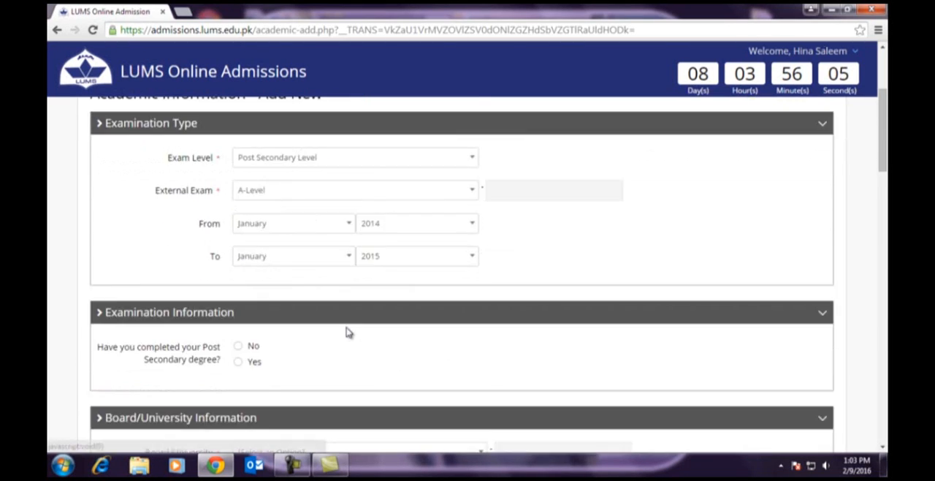
scroll(348, 332, "down", 1)
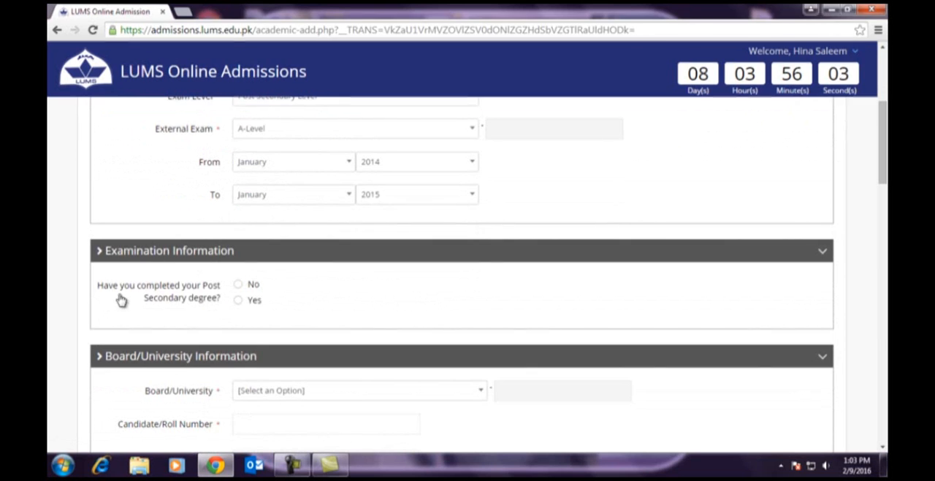
left_click(239, 285)
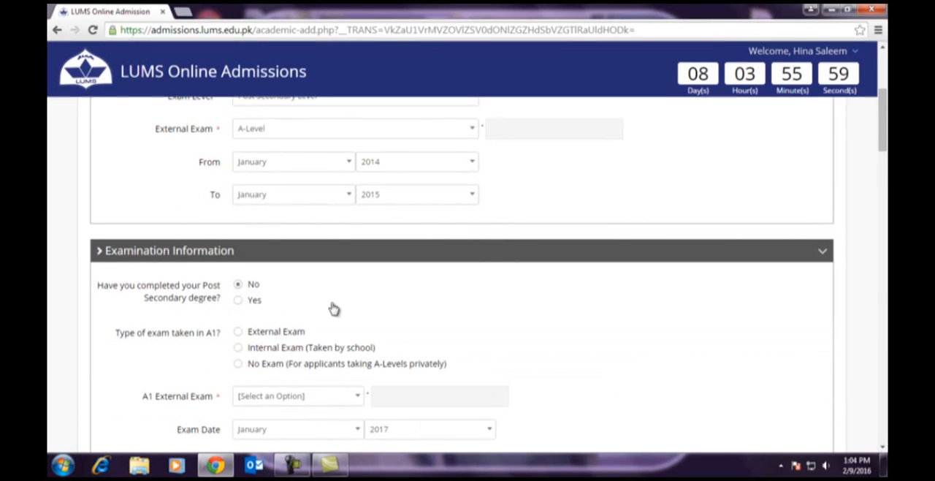
scroll(307, 307, "down", 1)
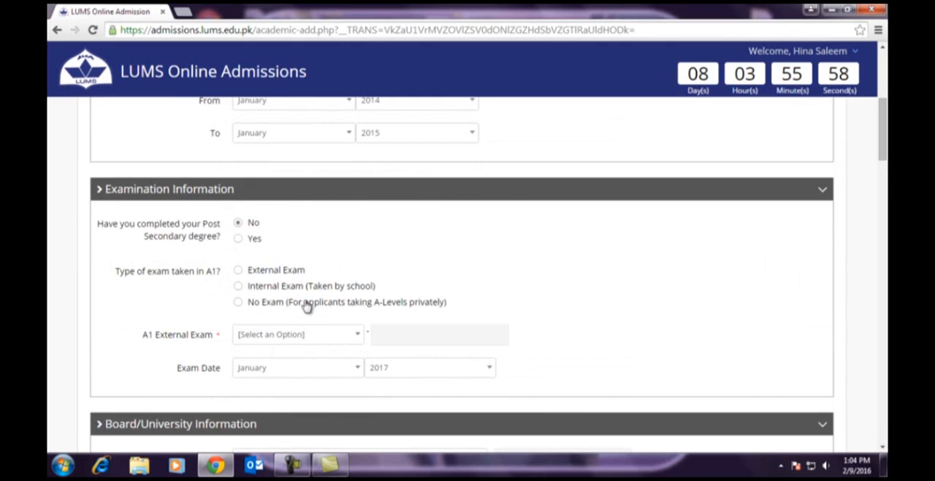
left_click(238, 270)
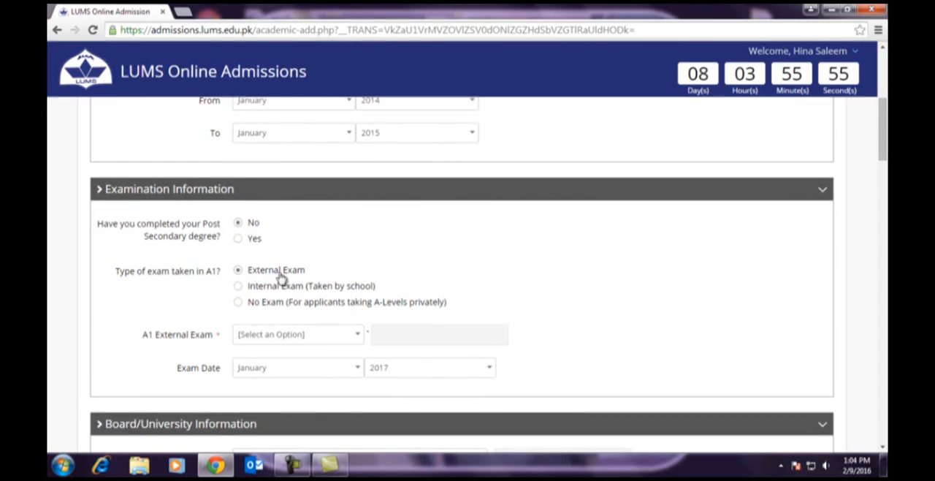
- Choose AS-Level as the A1 external exam and set the exam year to 2016
scroll(371, 269, "down", 1)
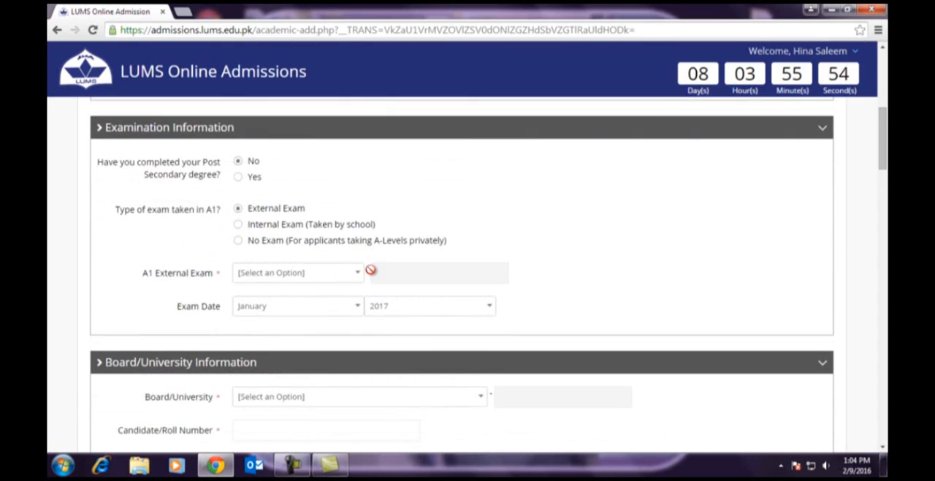
left_click(268, 275)
left_click(253, 348)
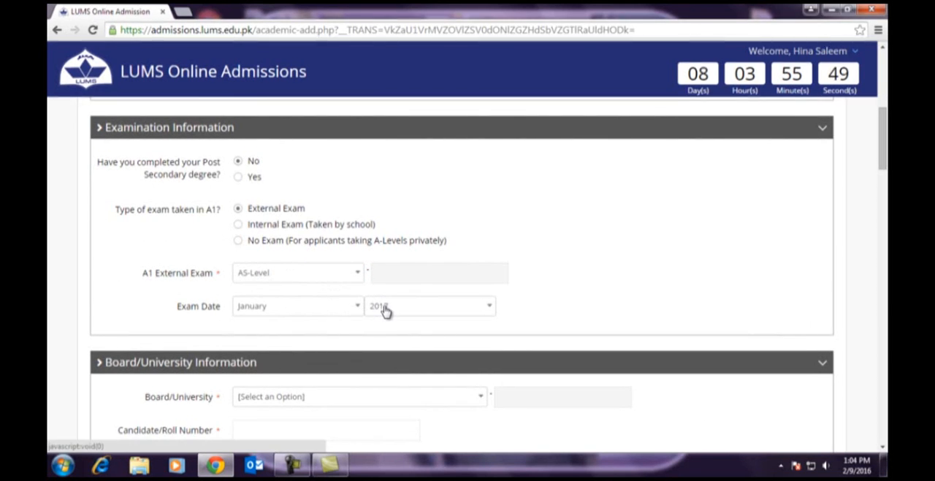
scroll(385, 311, "down", 1)
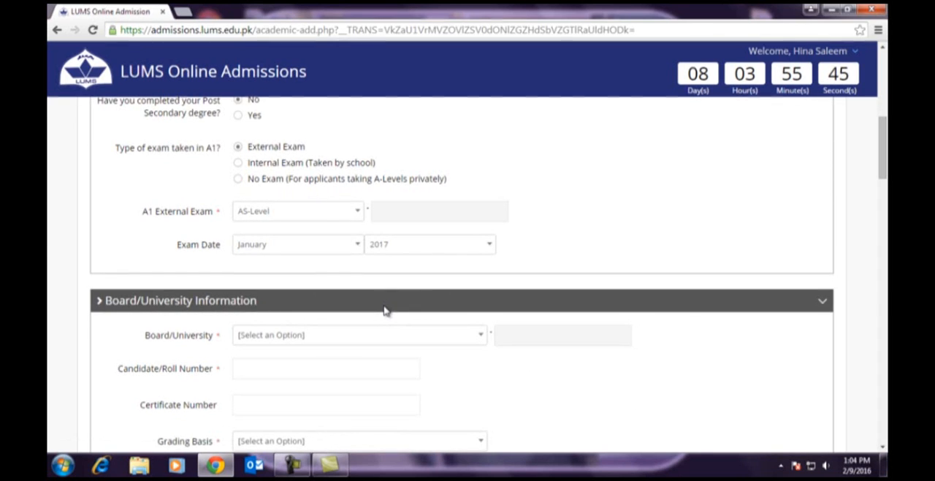
left_click(382, 249)
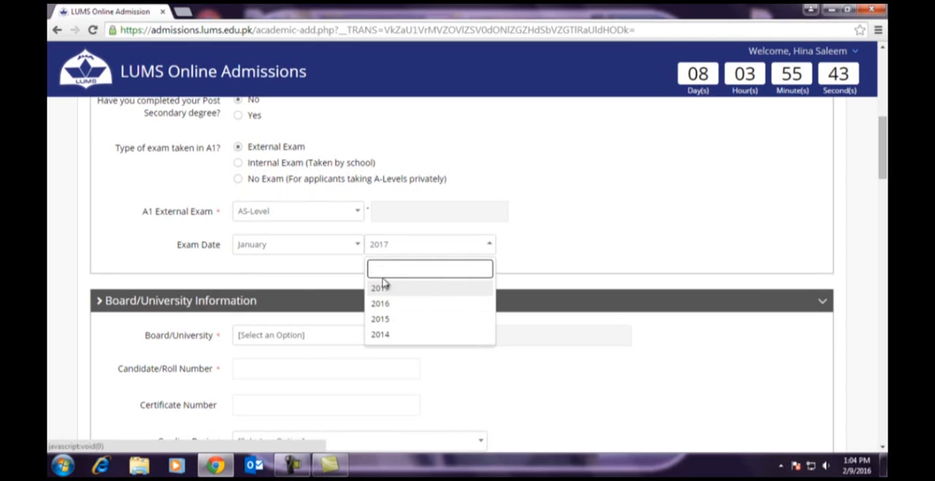
left_click(374, 303)
- Choose Cambridge as the board and enter the candidate/roll number and the certificate number
scroll(350, 232, "down", 2)
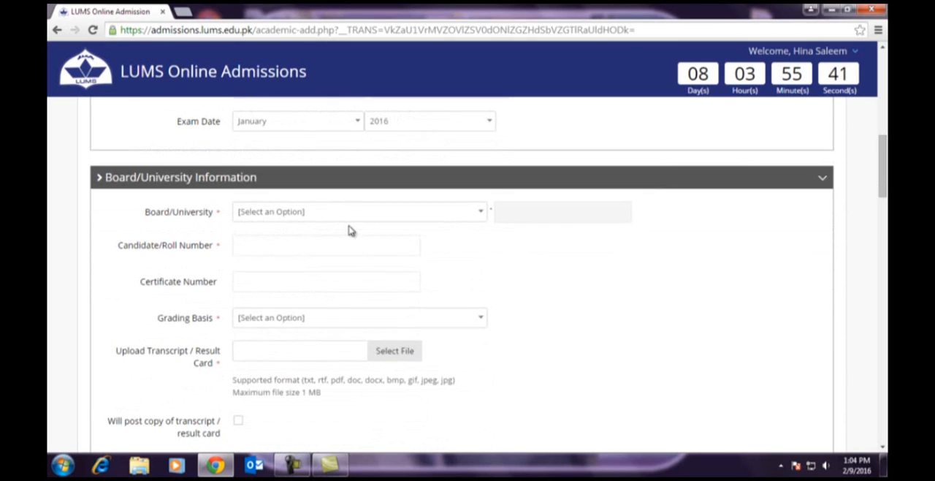
left_click(280, 215)
left_click(260, 287)
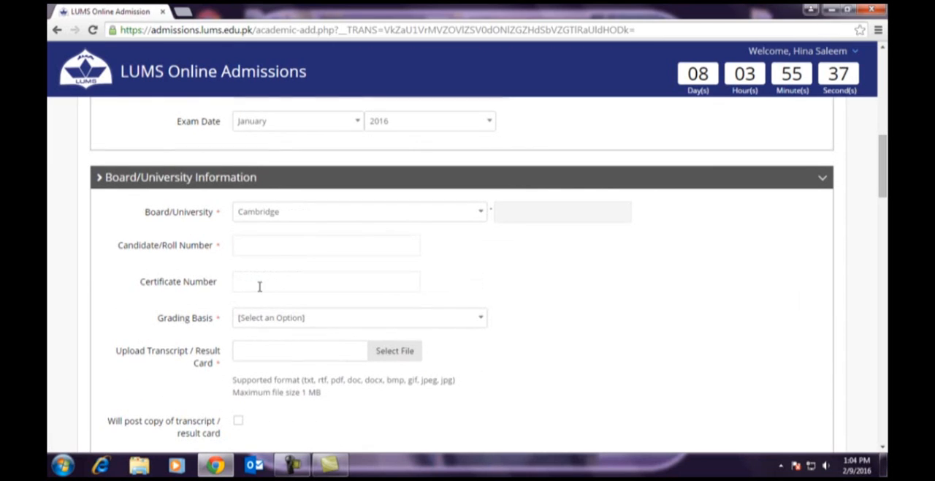
type("123")
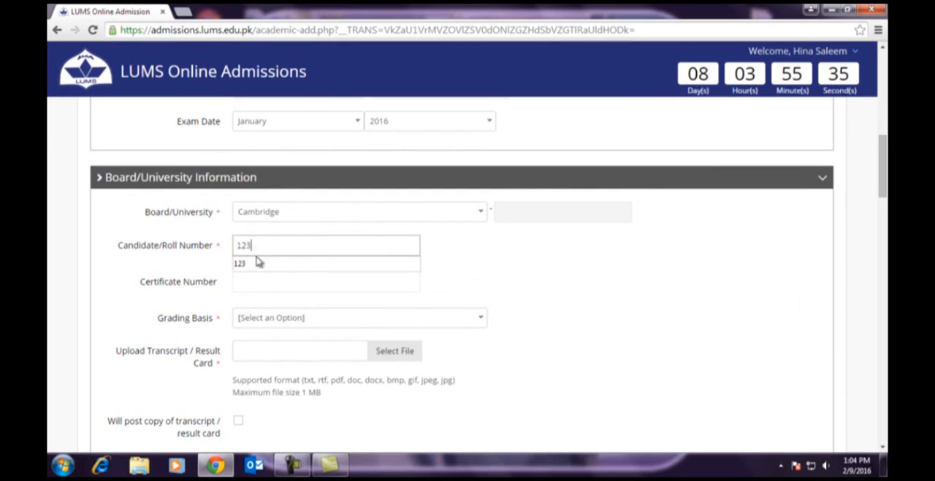
type("1gg123")
- Set the grading basis to Letter Grade and indicate that a copy of the transcript will be posted
left_click(252, 320)
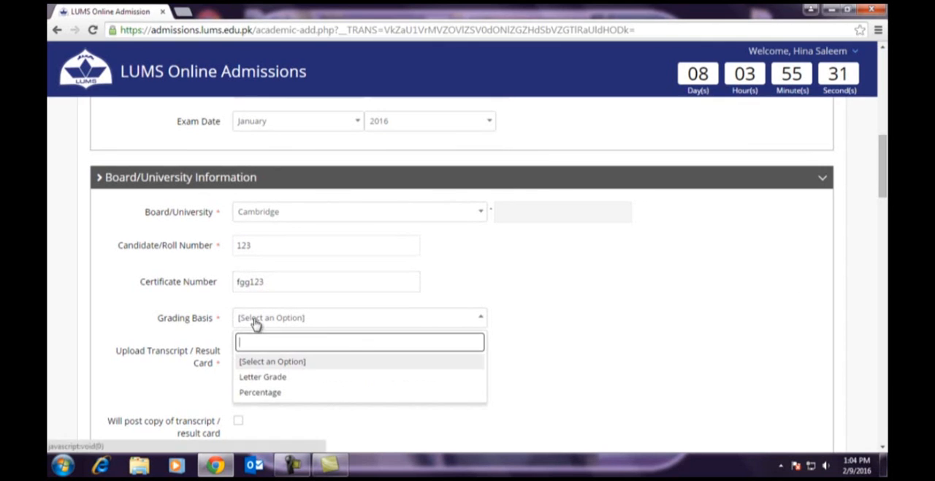
left_click(245, 378)
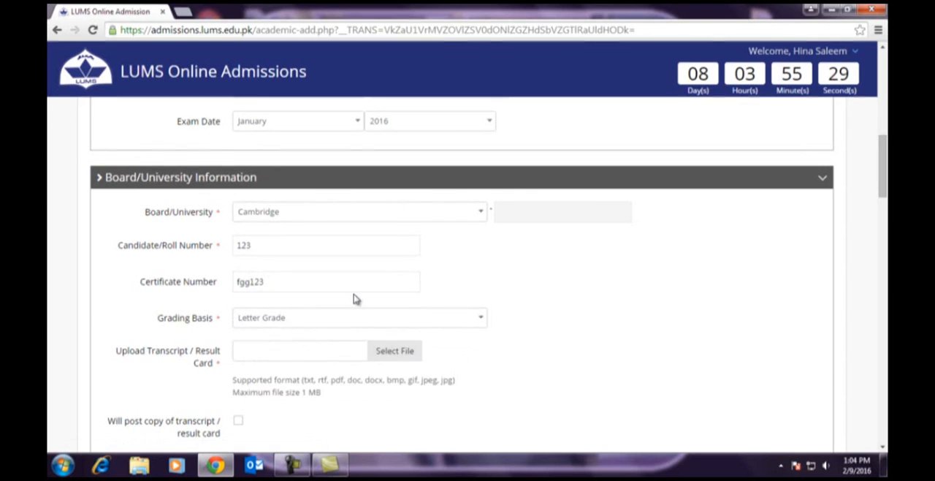
scroll(355, 300, "down", 2)
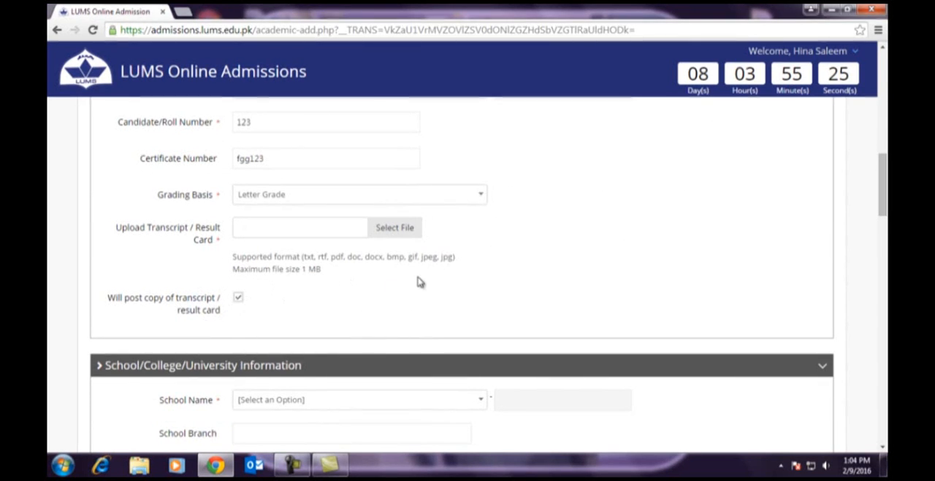
- Choose AIMS Education System as the school and enter the school's address
scroll(420, 282, "down", 3)
left_click(270, 221)
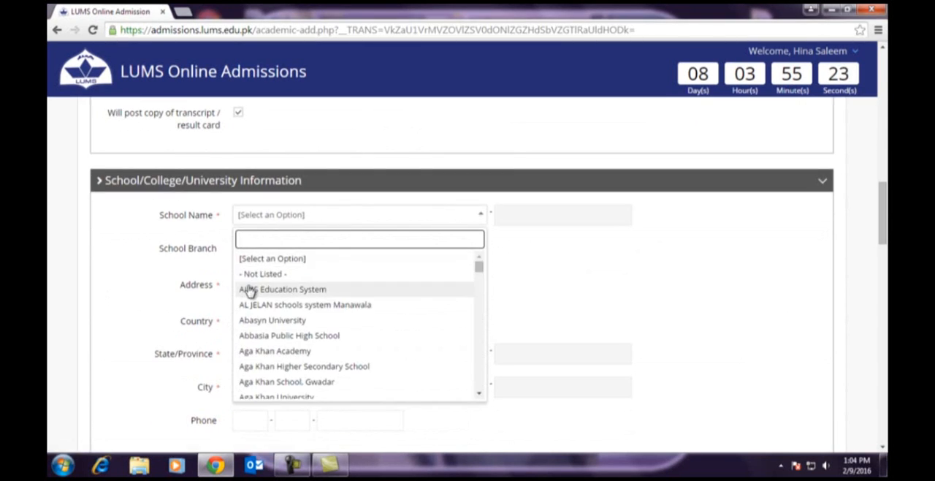
left_click(250, 290)
left_click(248, 285)
type("lahore")
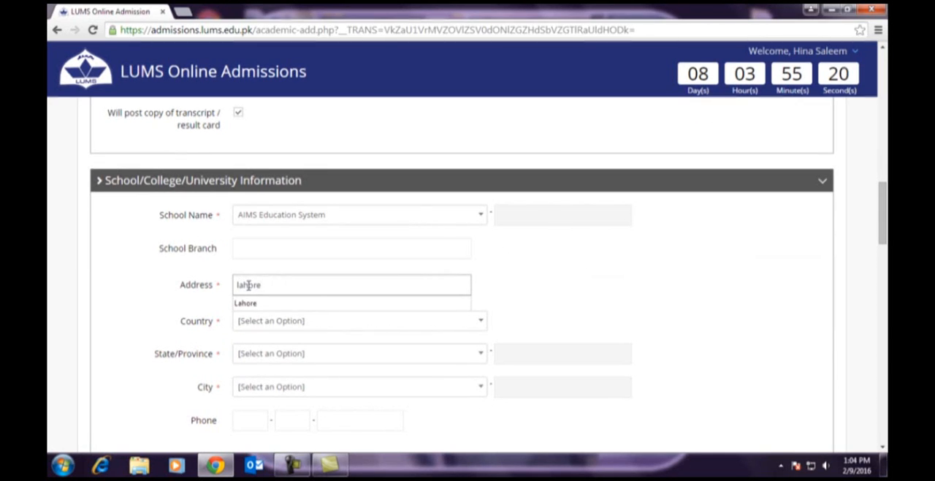
- Set the school's country to Pakistan, state/province to Punjab and city to Lahore
left_click(261, 326)
type("p")
left_click(255, 381)
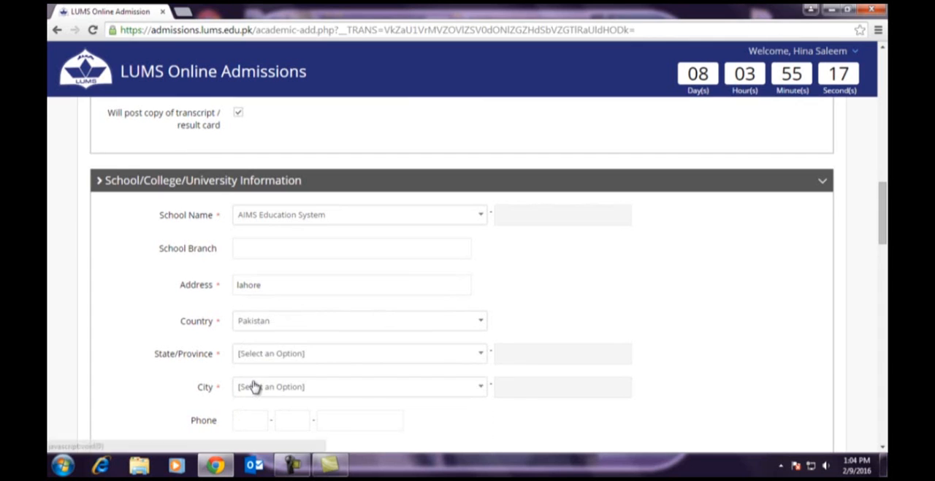
left_click(257, 354)
type("pu")
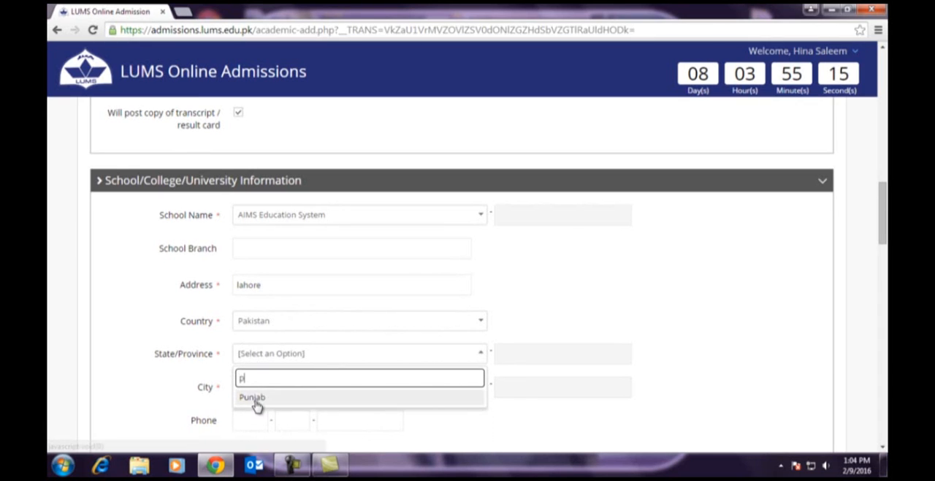
left_click(255, 403)
left_click(255, 391)
type("l")
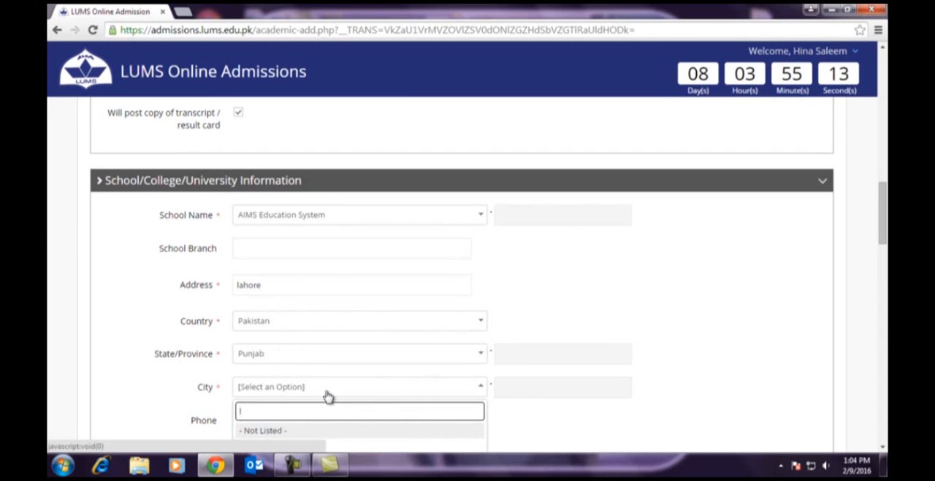
scroll(328, 395, "down", 2)
left_click(265, 355)
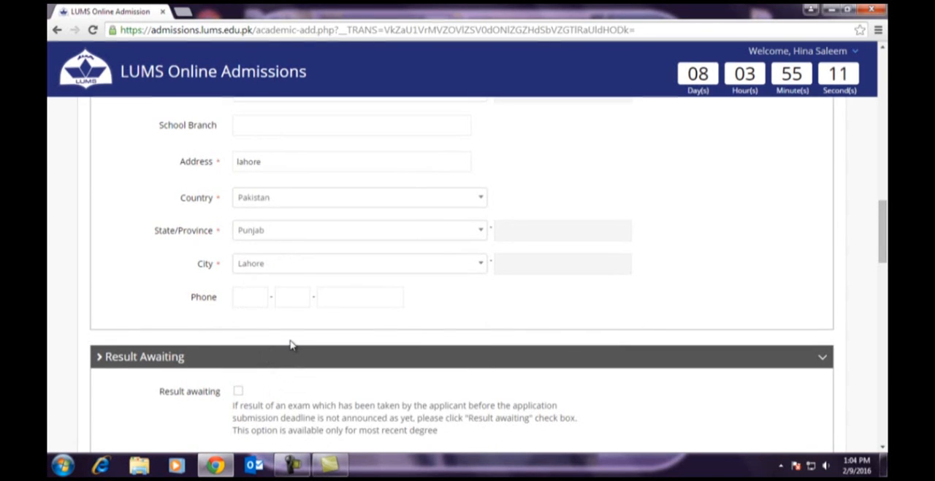
scroll(291, 345, "down", 1)
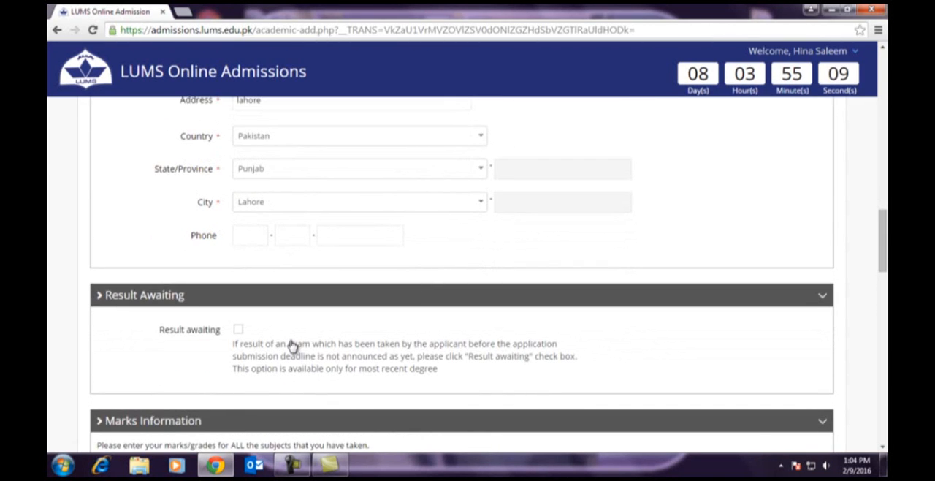
scroll(290, 344, "down", 1)
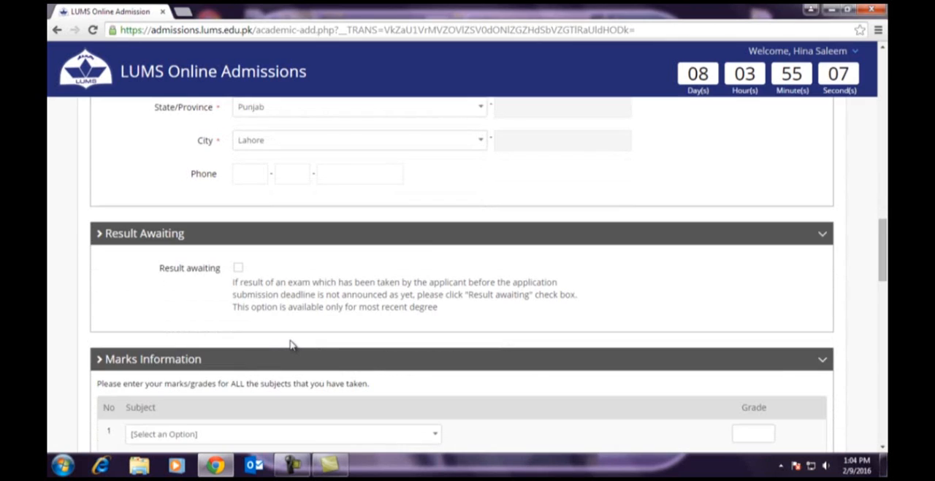
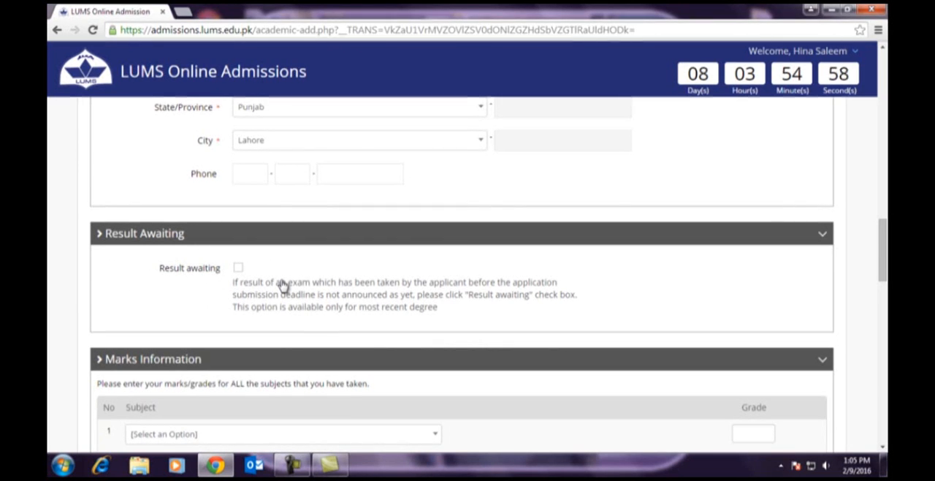
- Enter Accounting as the first subject in the A-Level marks information with grade a
scroll(283, 285, "down", 3)
scroll(282, 285, "down", 6)
scroll(283, 285, "up", 6)
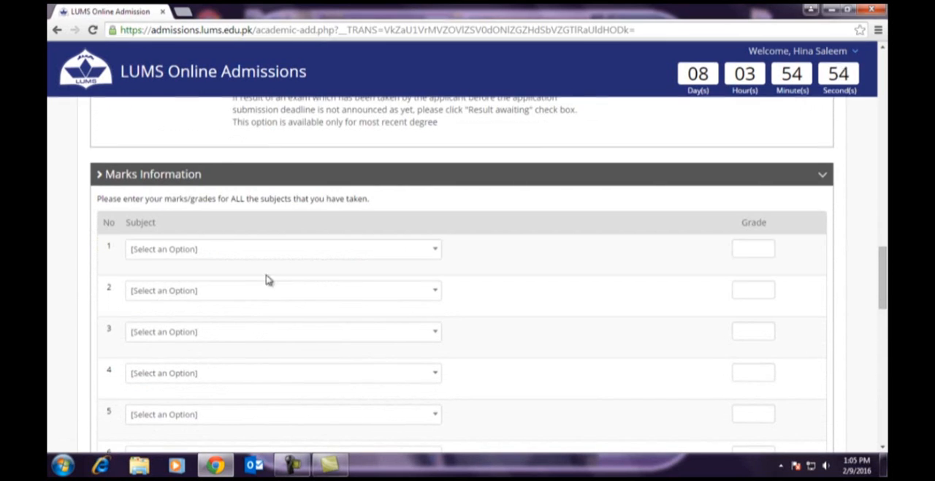
left_click(211, 252)
left_click(189, 310)
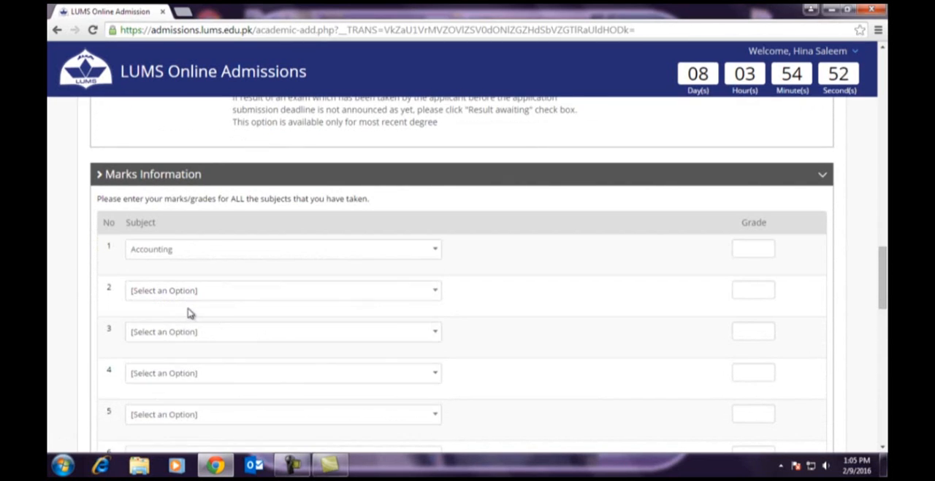
left_click(755, 248)
type("a")
- Add Additional Mathematics and Biology as the second and third subjects in the marks information, each with grade a
left_click(214, 292)
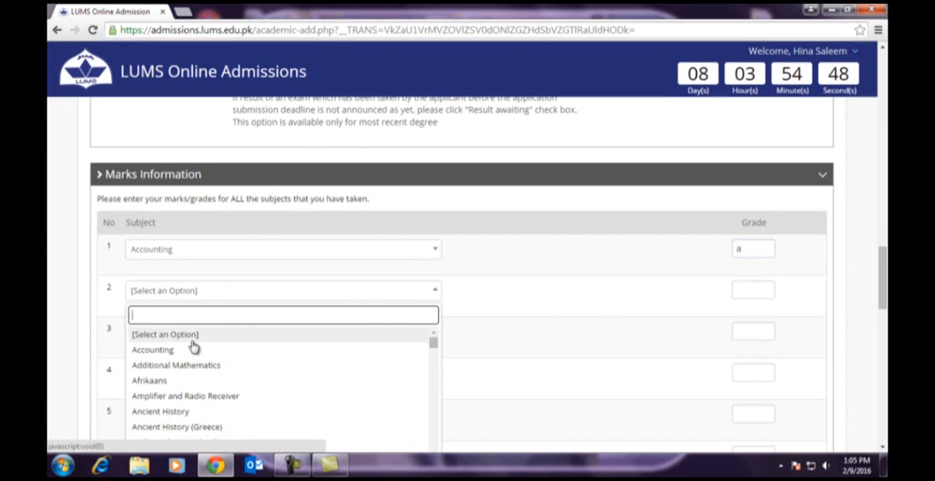
left_click(182, 365)
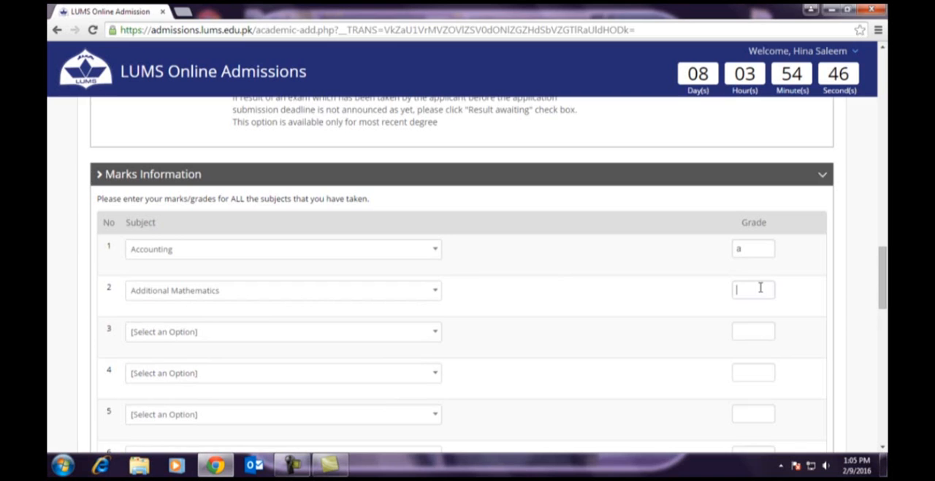
left_click(194, 334)
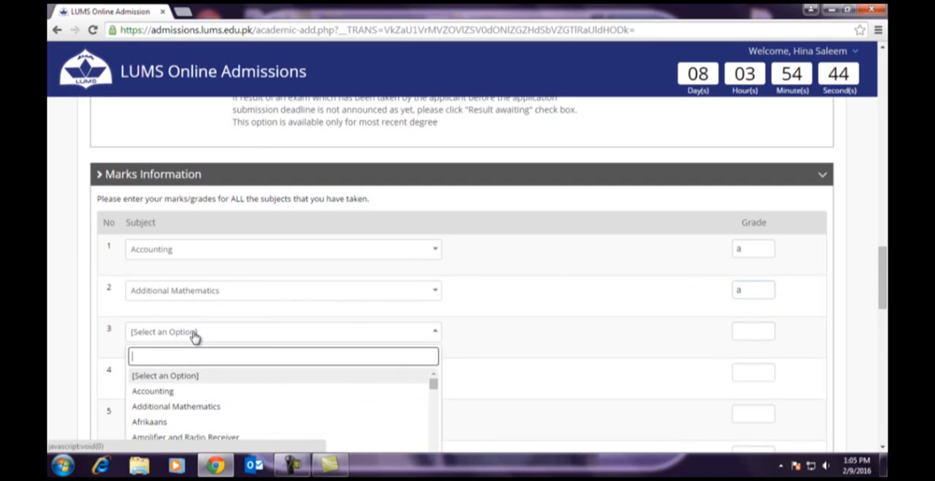
type("b")
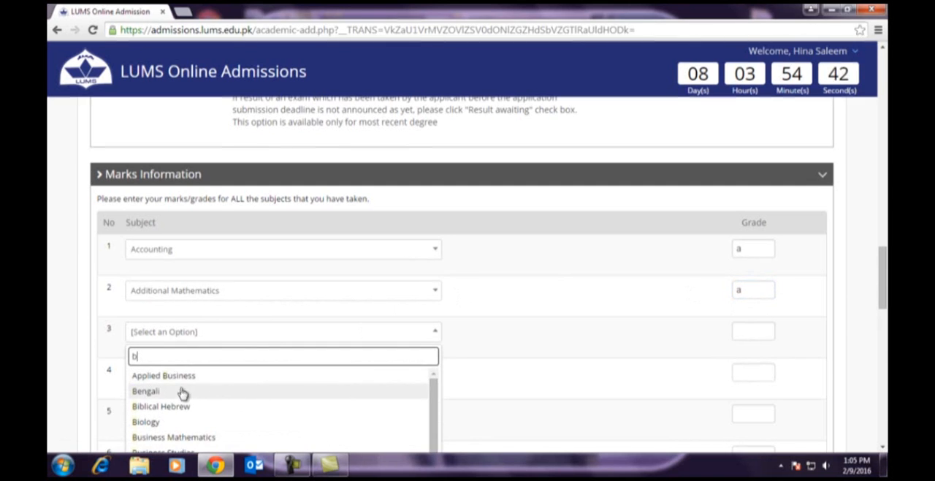
left_click(159, 427)
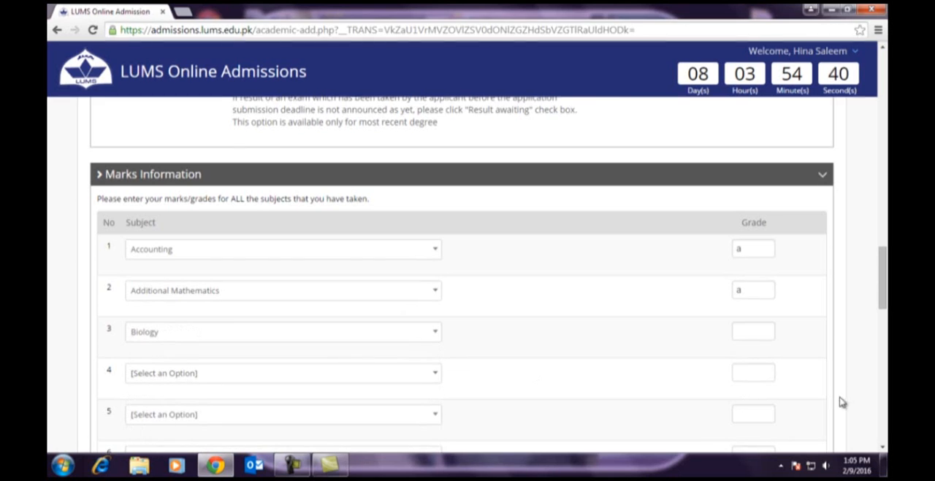
left_click(744, 330)
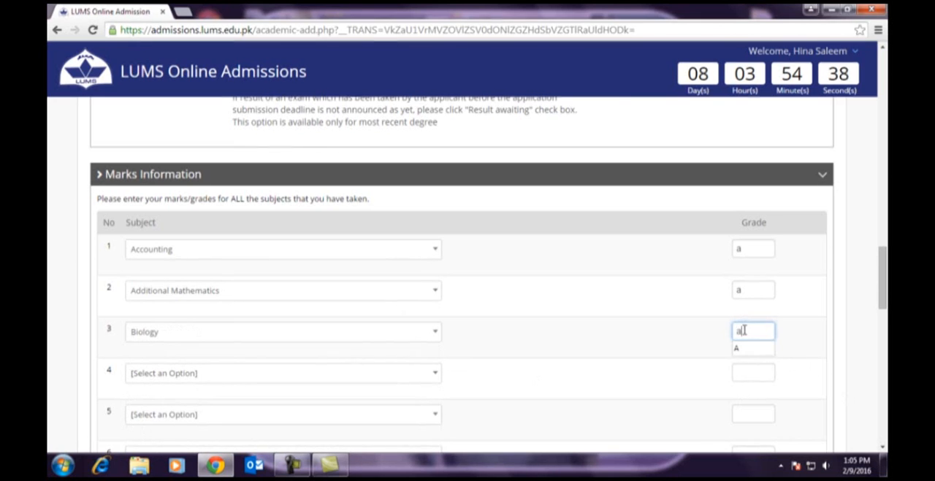
- Set the first three second/final-year subjects in Subject Information to Biology, Applied Chemistry and Physics
scroll(602, 328, "down", 7)
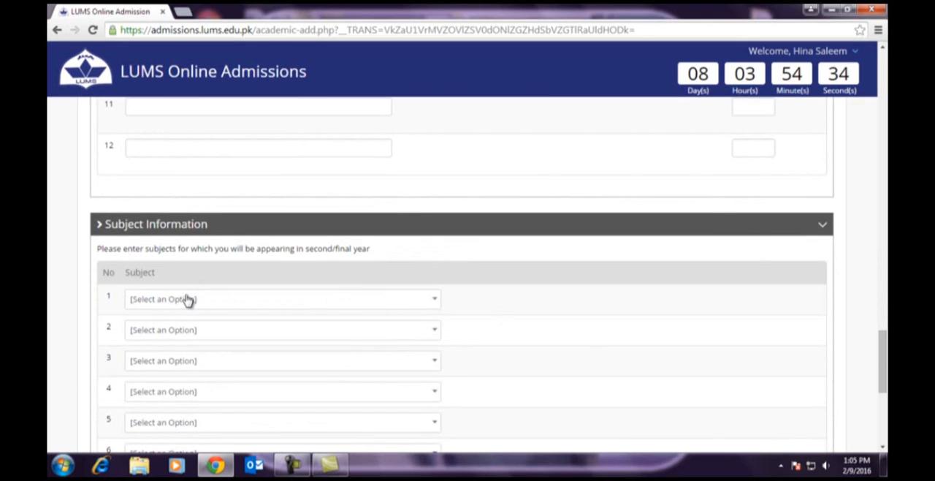
left_click(188, 300)
type("bio")
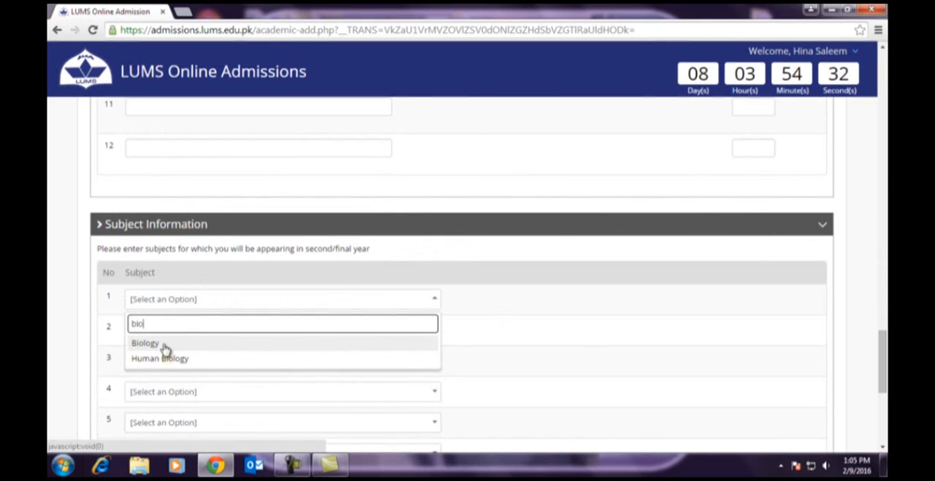
left_click(163, 345)
left_click(163, 331)
type("ch")
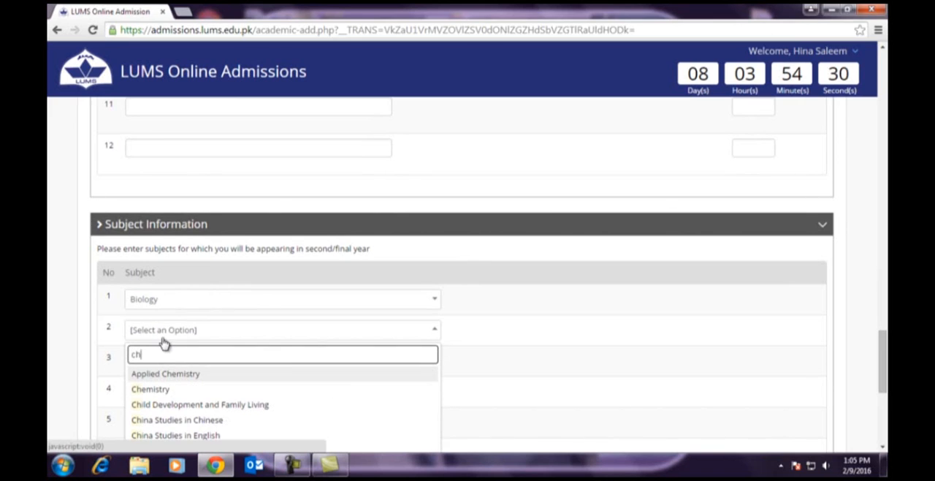
left_click(163, 373)
left_click(160, 364)
type("p")
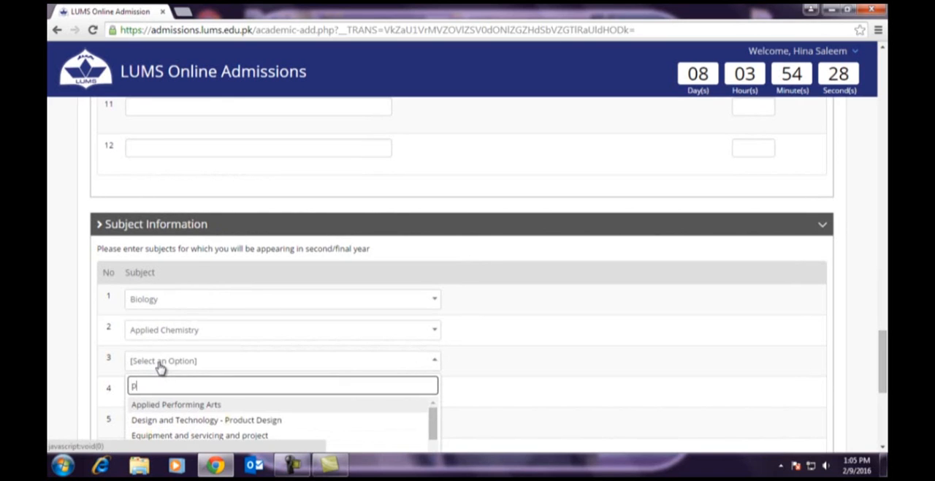
type("hy")
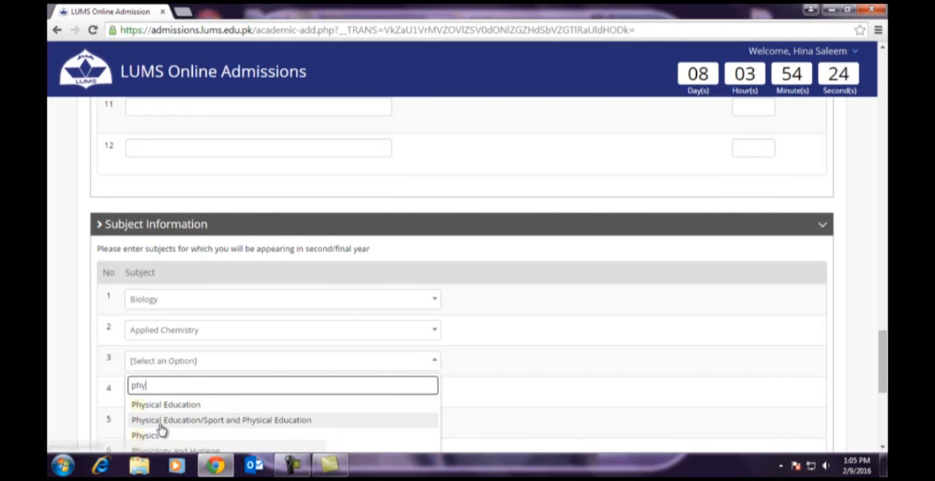
left_click(161, 435)
- Save the A-Level record and return to the Academic Information overview
scroll(340, 309, "down", 5)
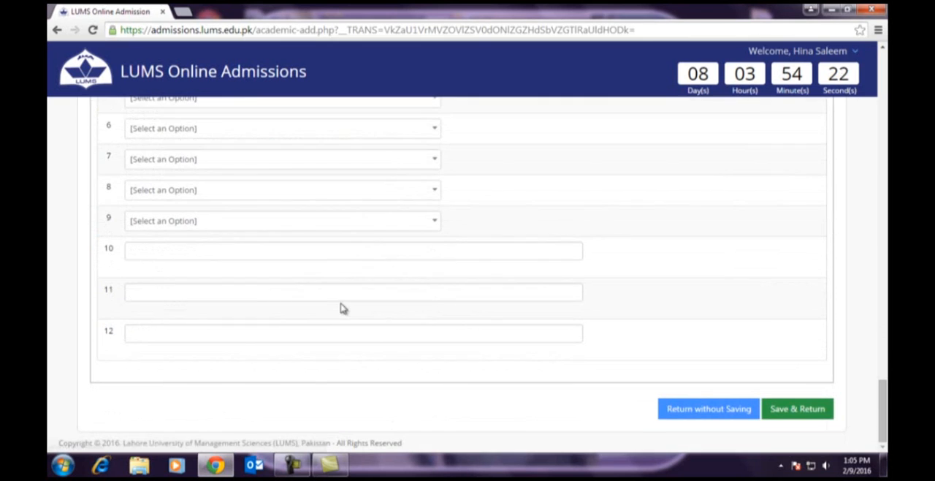
left_click(811, 411)
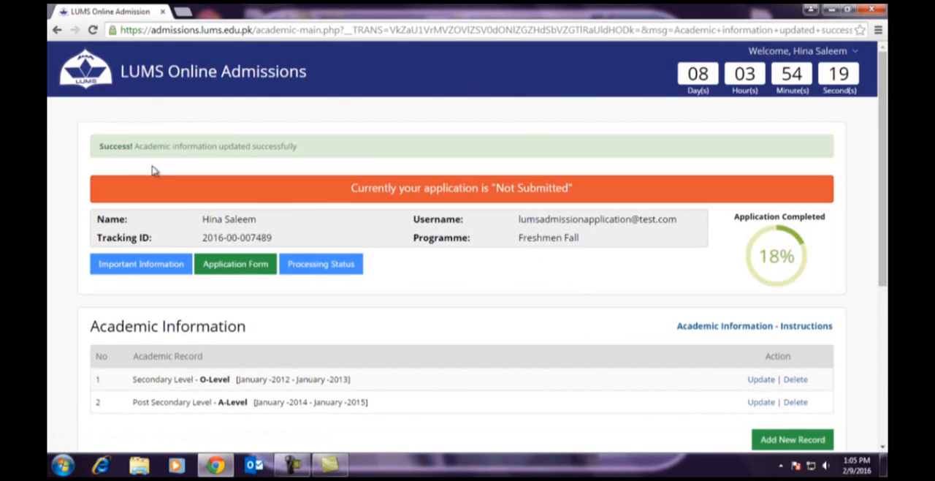
left_click_drag(118, 144, 316, 145)
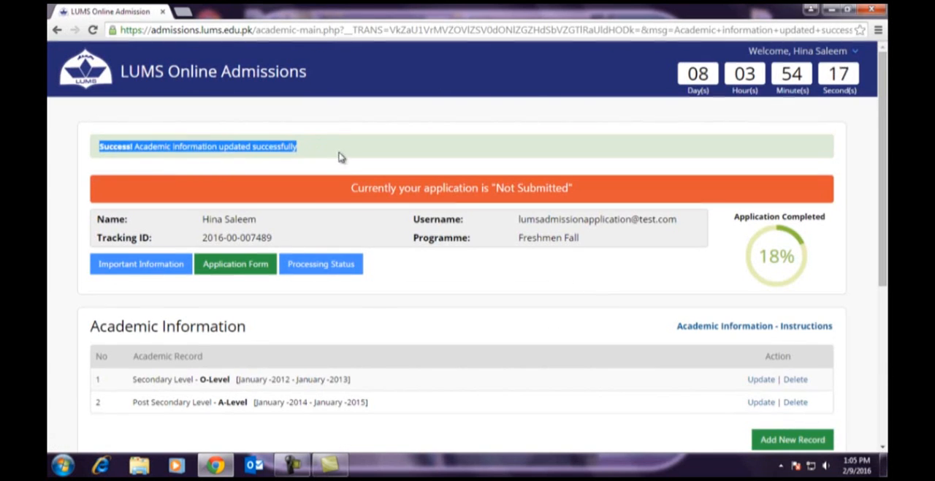
left_click(344, 156)
- Declare a Top 5% academic standing based on Official University/ Institution Rank, certify the academic information and save the declaration
scroll(501, 345, "down", 2)
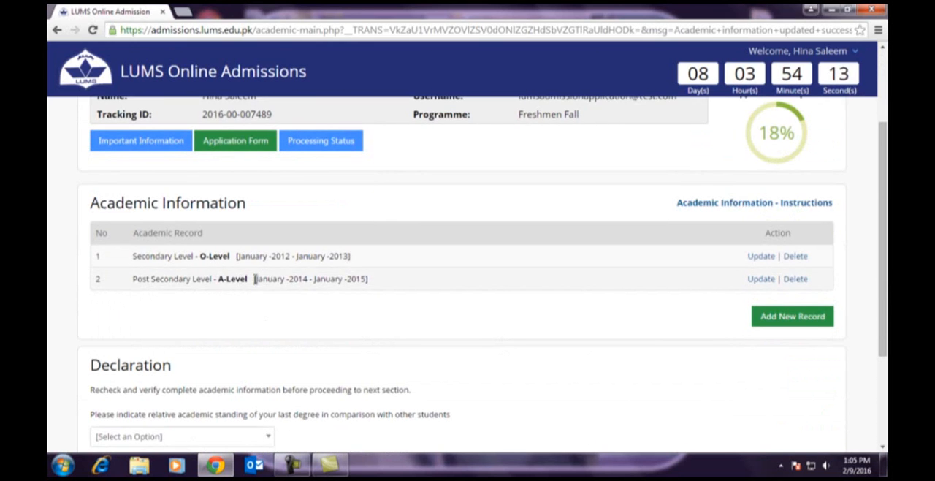
scroll(254, 279, "down", 2)
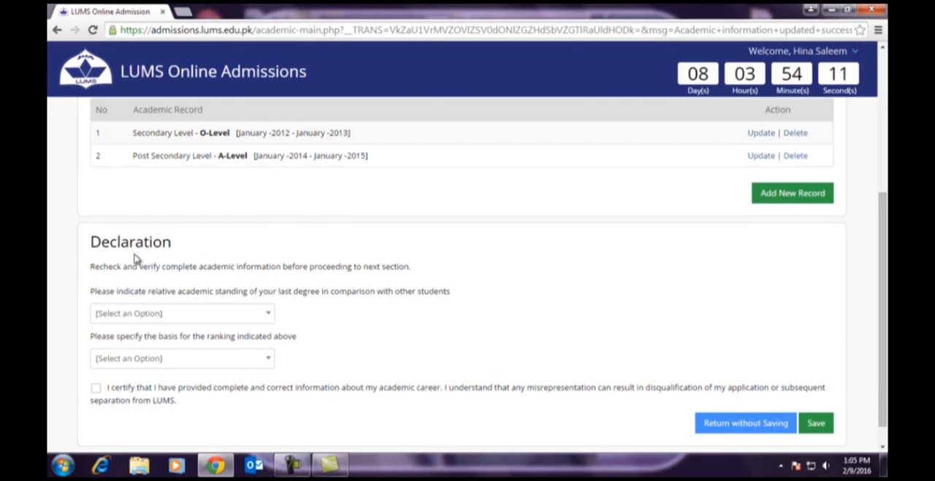
left_click(117, 314)
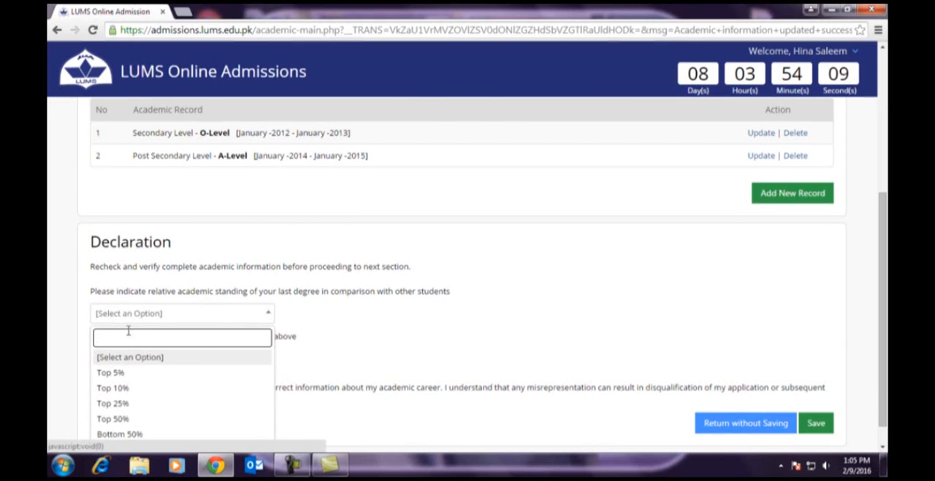
left_click(120, 375)
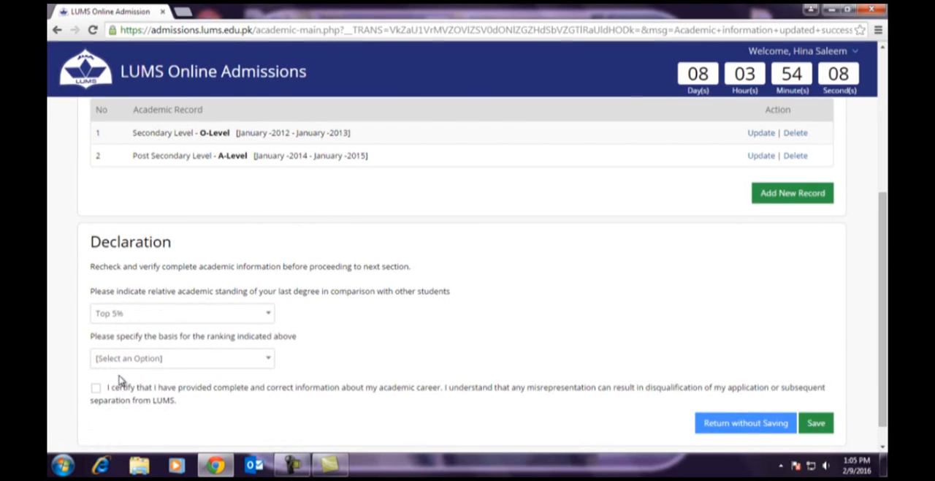
left_click(162, 363)
scroll(193, 398, "down", 1)
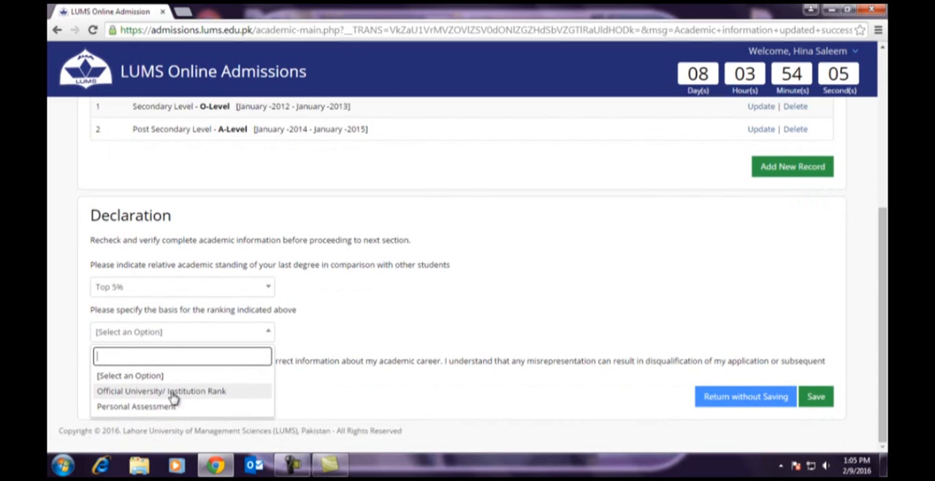
left_click(168, 392)
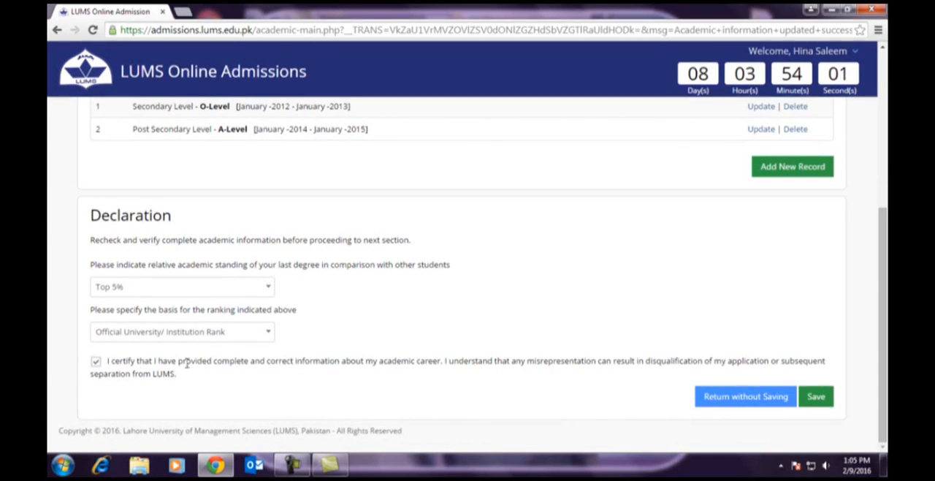
left_click(822, 402)
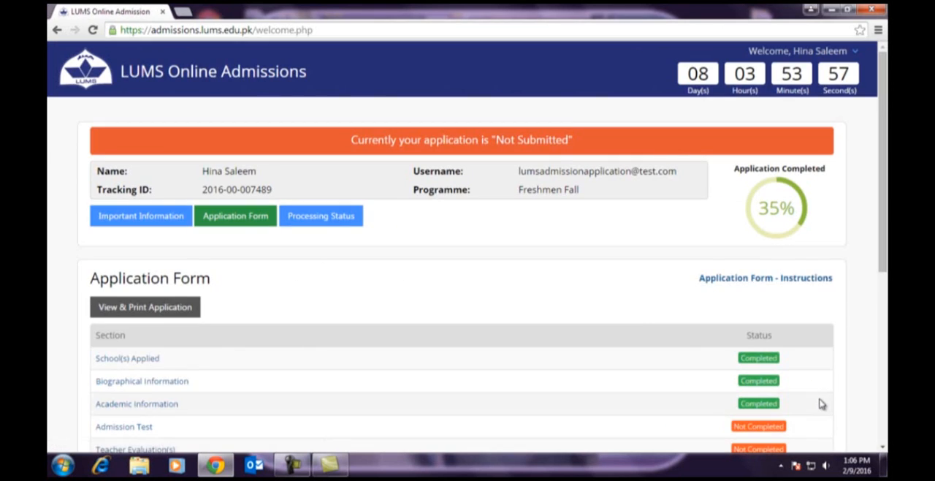
- Open the Admission Test section of the application form
scroll(552, 310, "down", 3)
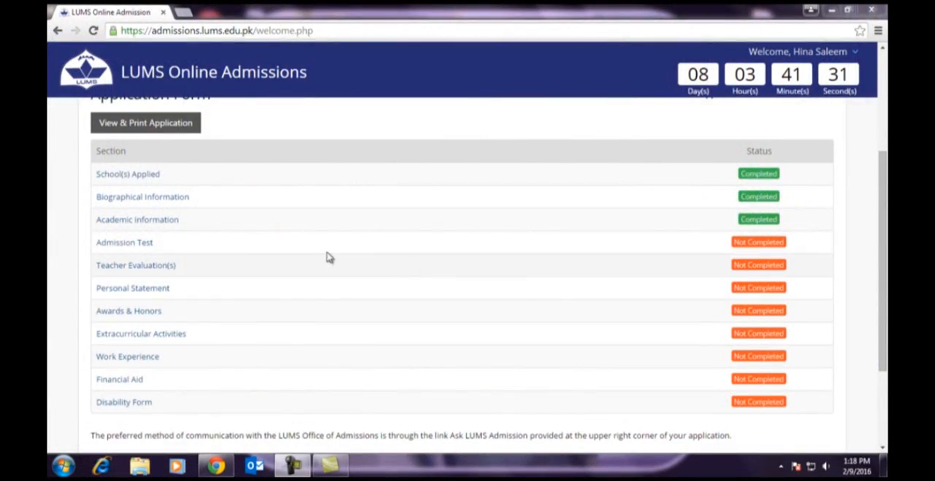
left_click(124, 244)
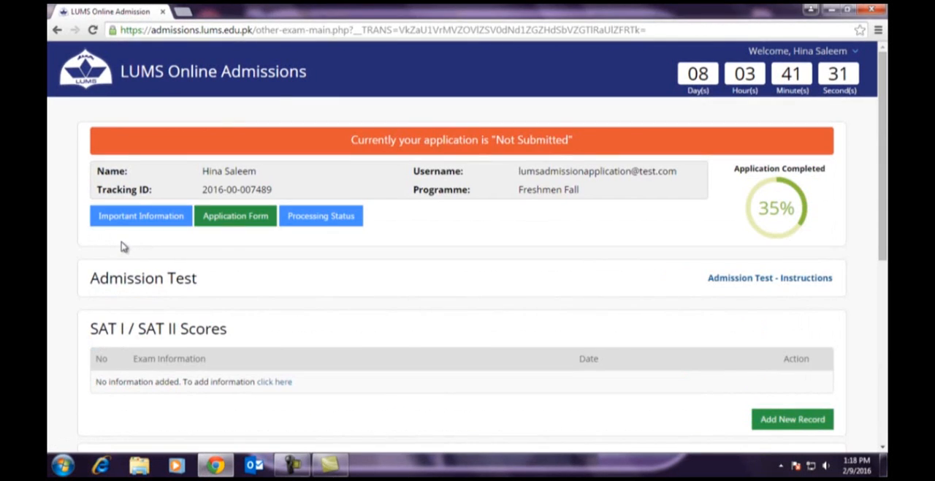
left_click_drag(91, 278, 236, 279)
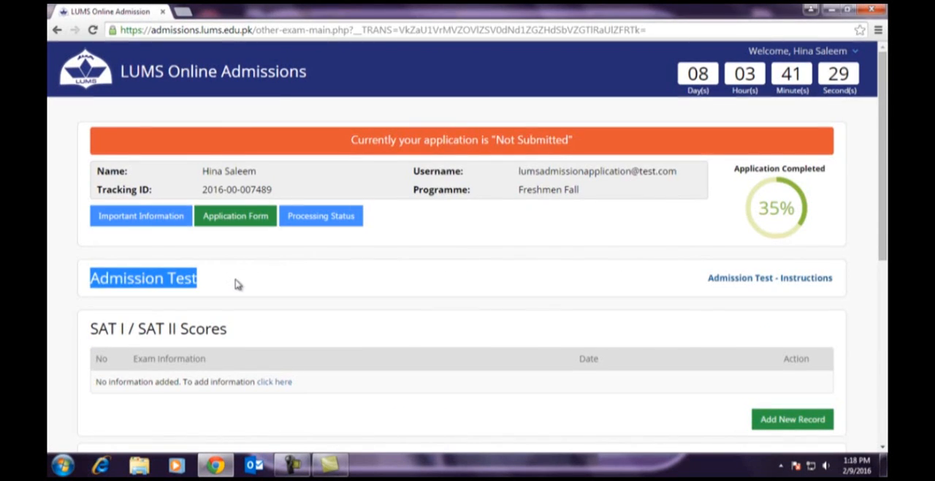
- Read through the Admission Test instructions on SAT and SBASSE Subject Test requirements and close them
left_click(787, 284)
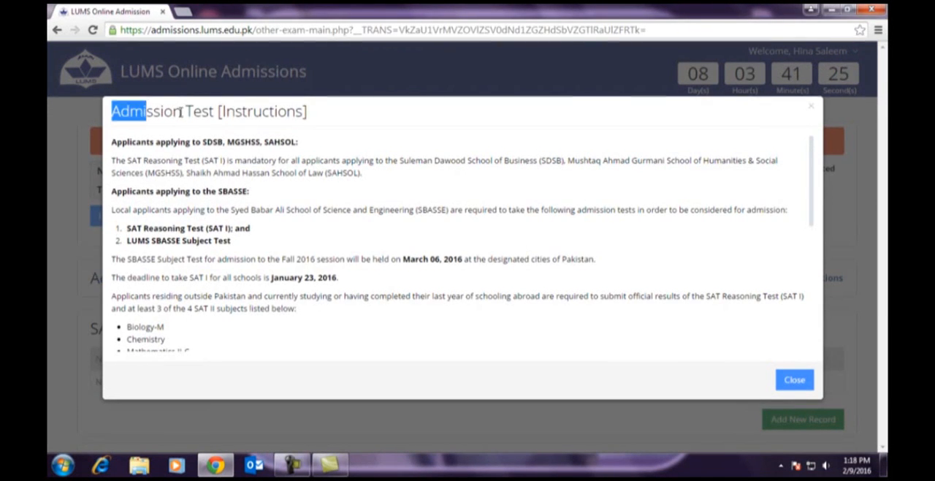
left_click_drag(180, 111, 362, 117)
scroll(414, 148, "down", 3)
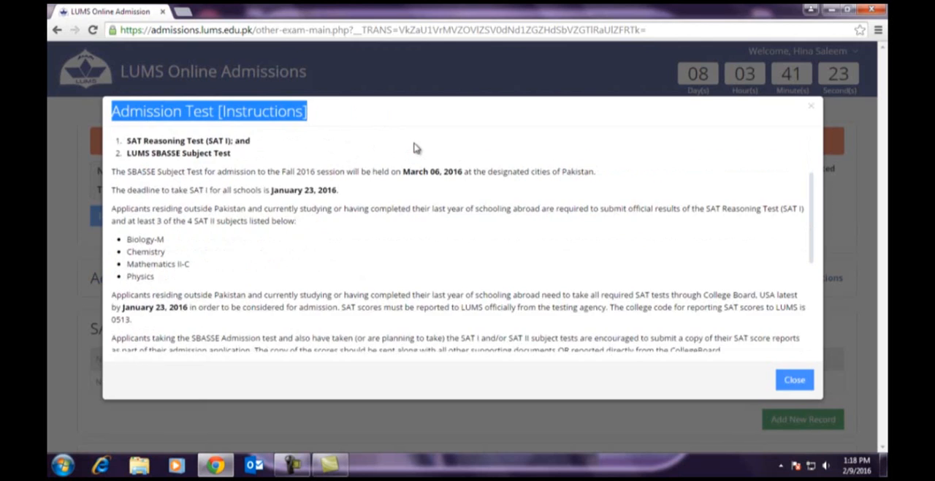
scroll(512, 146, "down", 4)
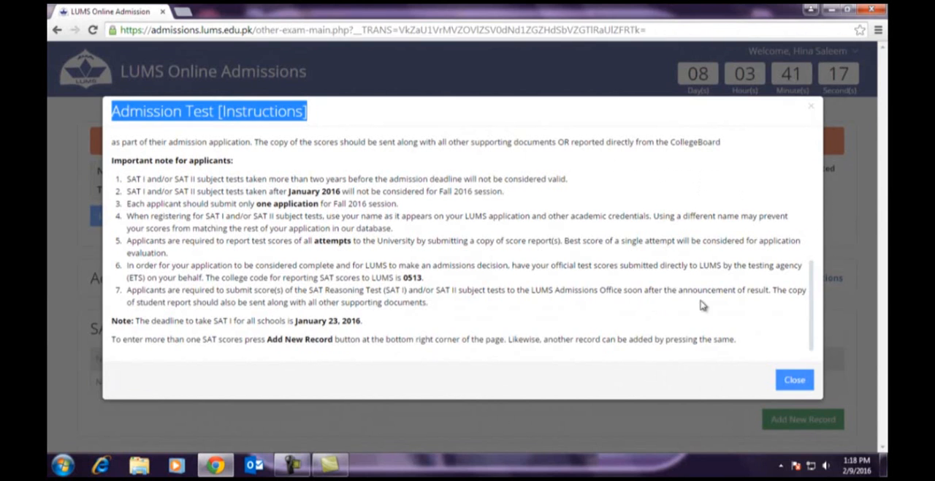
left_click(789, 380)
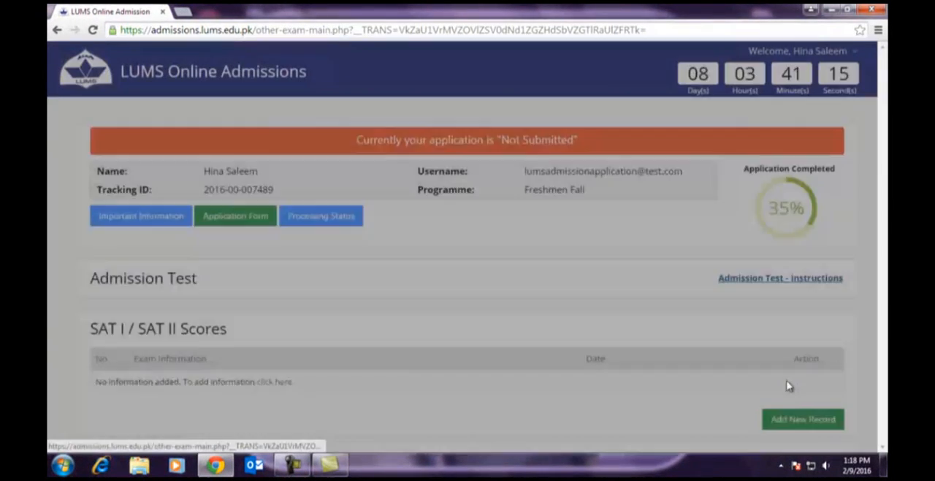
- Start a new SAT I / SAT II score record and choose SAT I as the exam
scroll(380, 302, "down", 2)
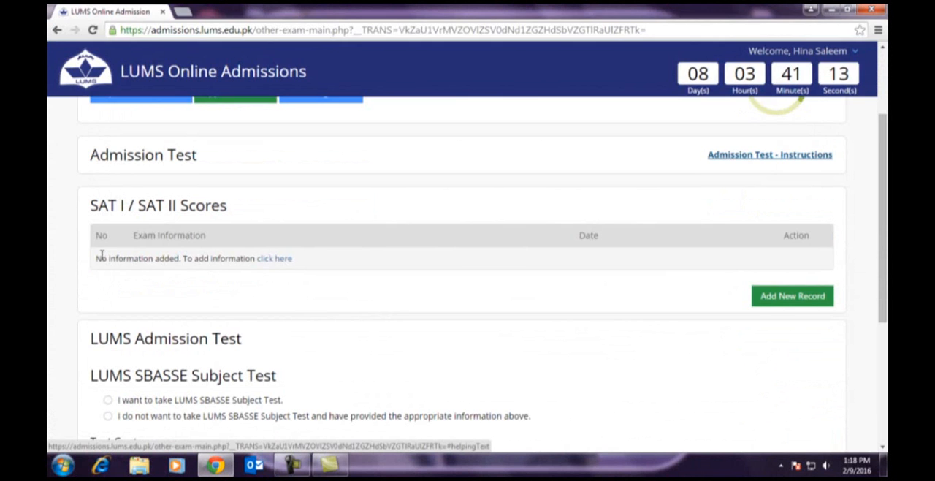
left_click(277, 260)
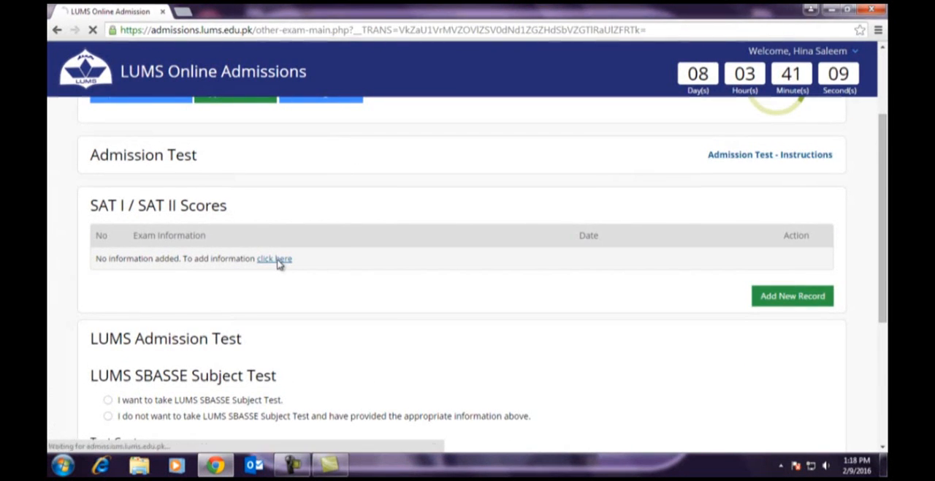
scroll(391, 336, "down", 2)
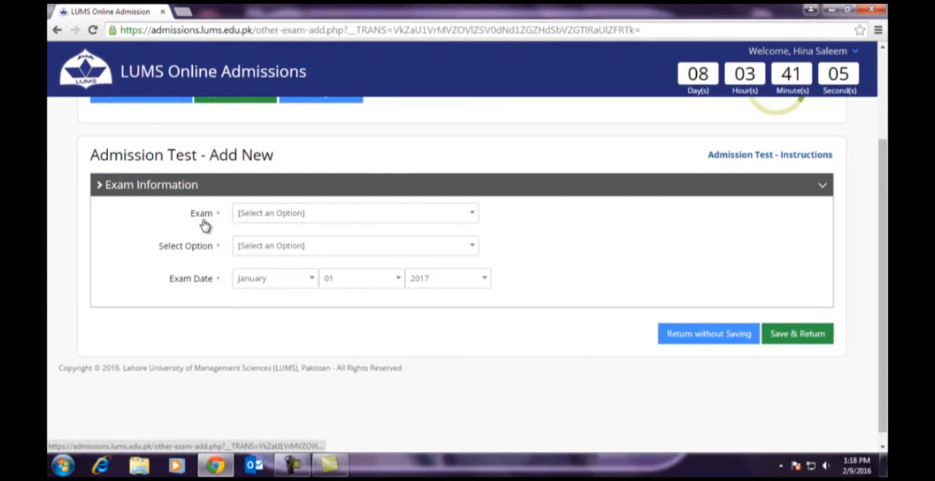
left_click(297, 217)
left_click(255, 275)
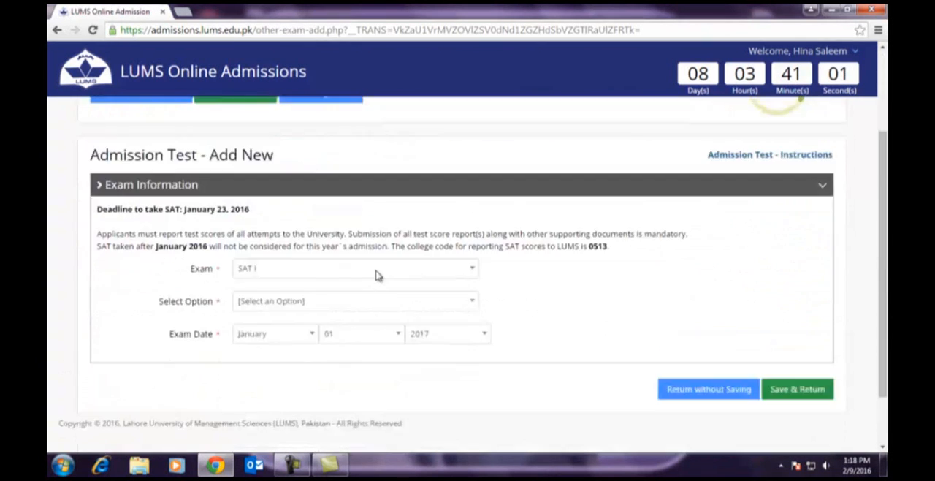
- Mark the SAT I as "I have taken exam on" and set the exam date to January 23, 2016
scroll(378, 275, "down", 2)
left_click(285, 235)
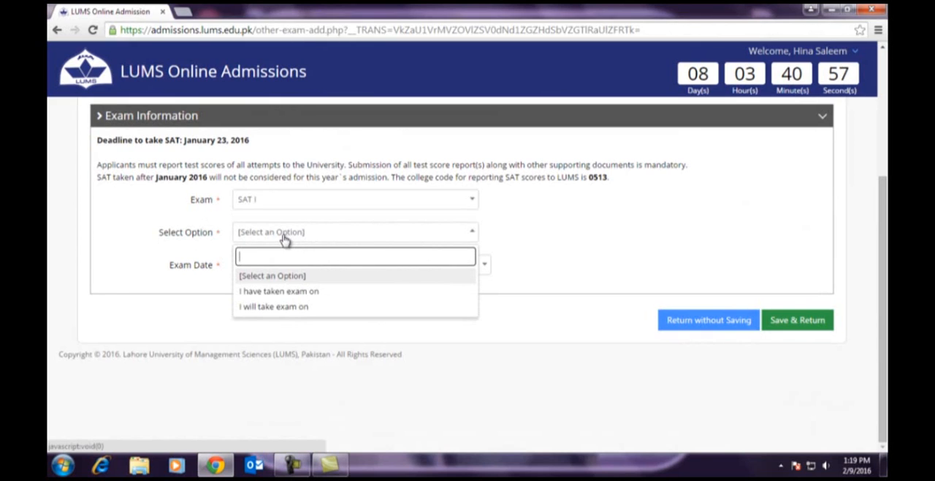
left_click(271, 293)
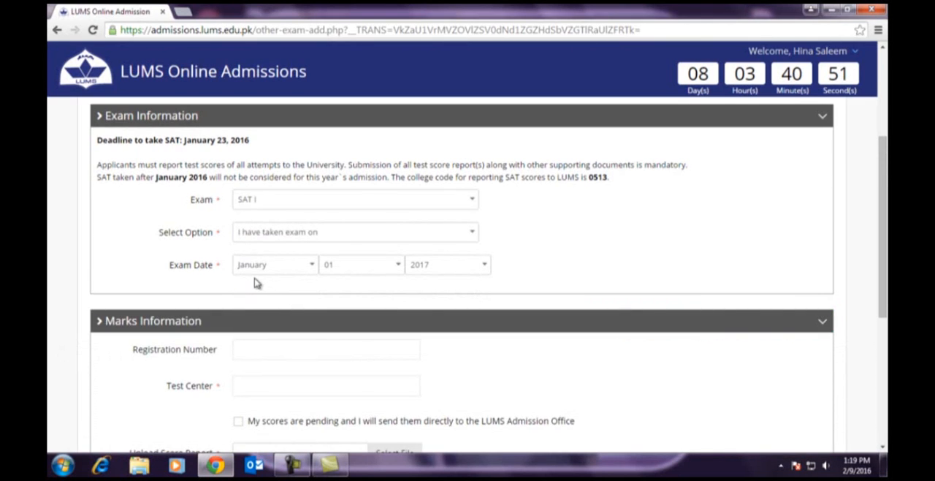
left_click(351, 272)
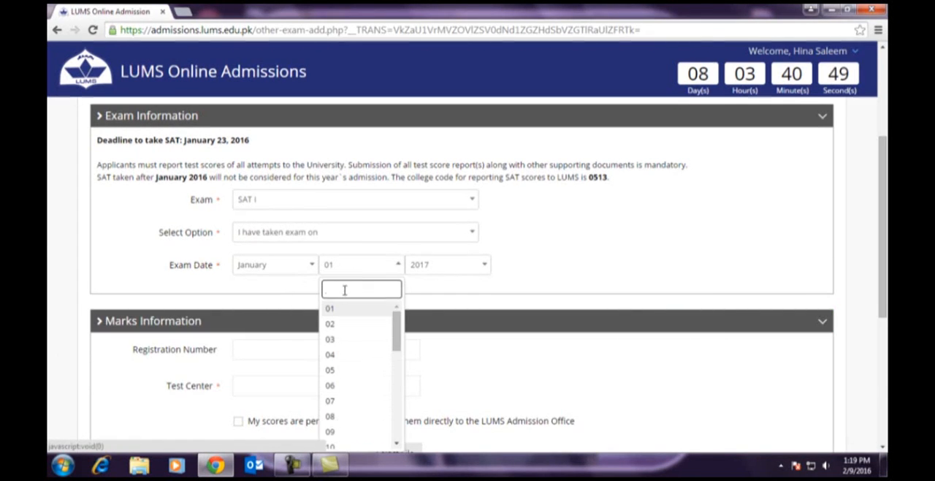
scroll(355, 334, "down", 4)
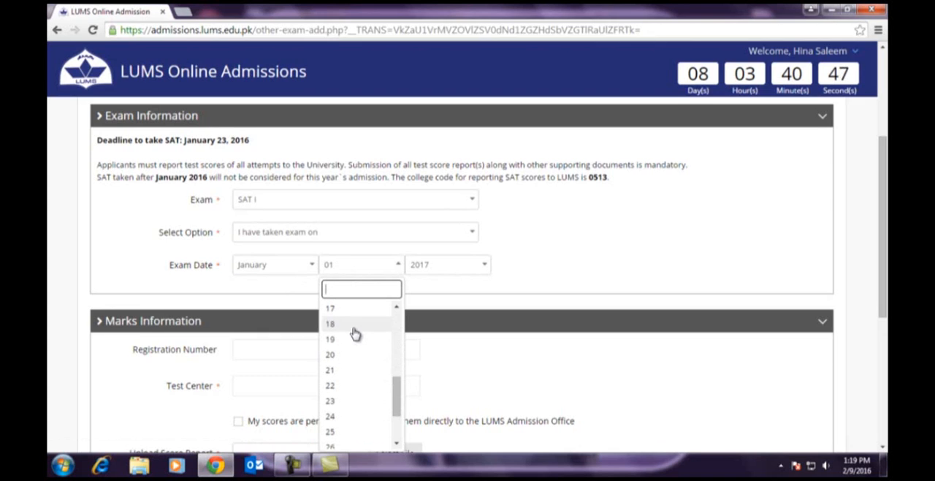
left_click(339, 401)
left_click(421, 272)
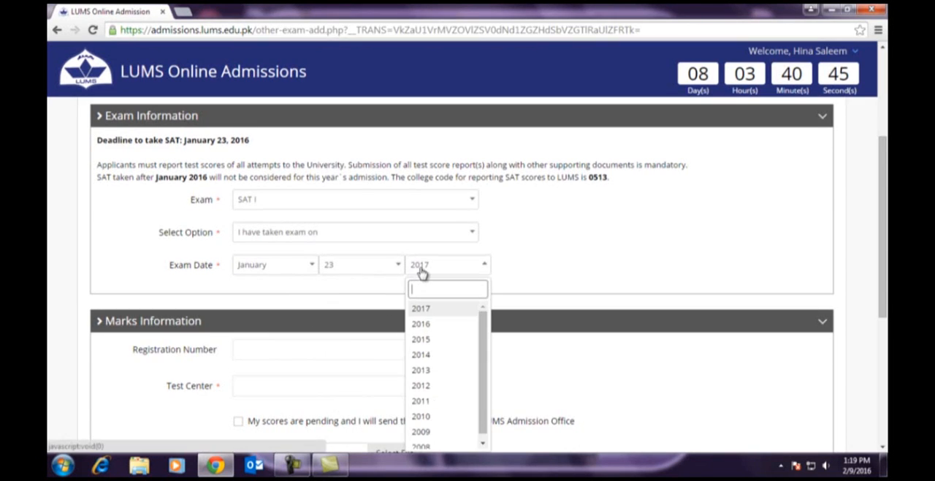
left_click(418, 325)
- Enter LUMS as the test center, declare the scores pending for direct submission to the Admission Office, and save the exam record
scroll(510, 245, "down", 1)
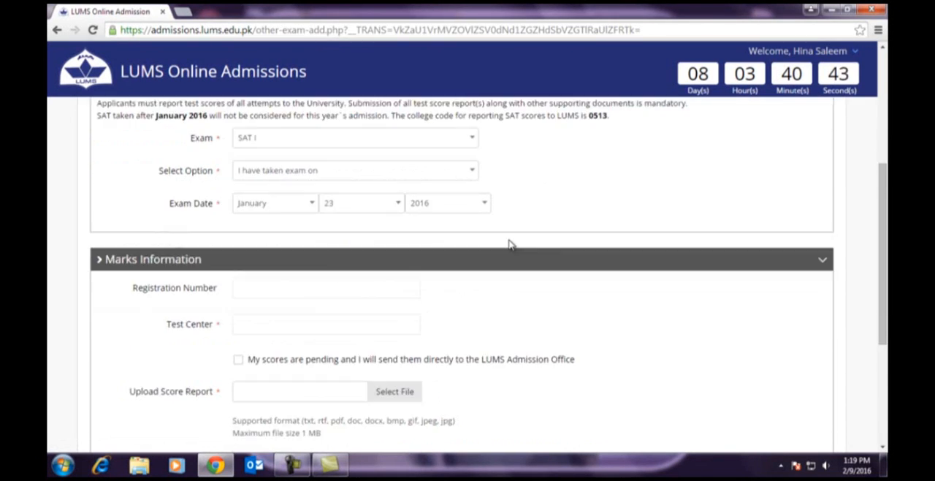
scroll(510, 245, "down", 1)
left_click(269, 257)
type("LUMS")
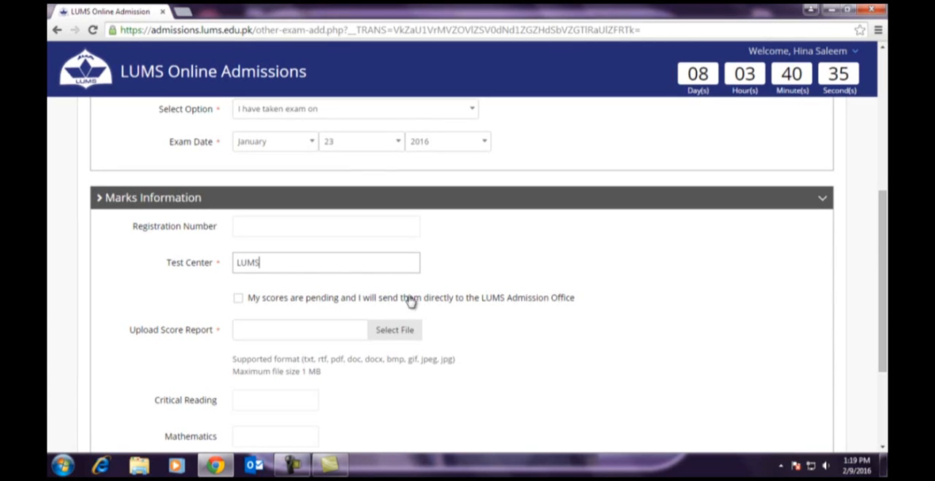
left_click(238, 299)
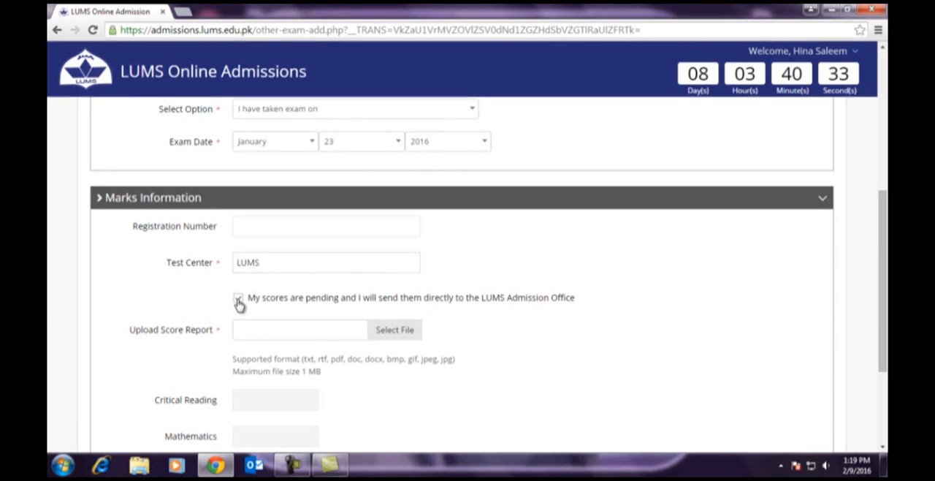
scroll(458, 323, "down", 3)
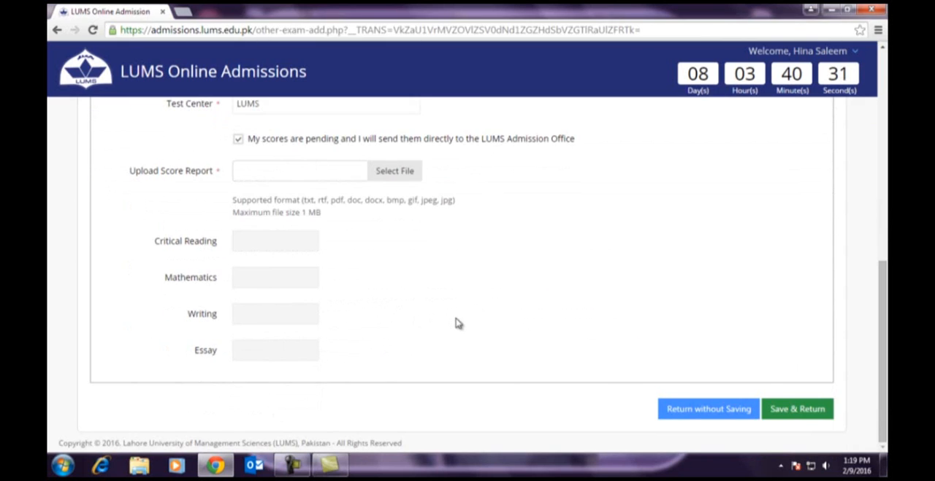
left_click(811, 412)
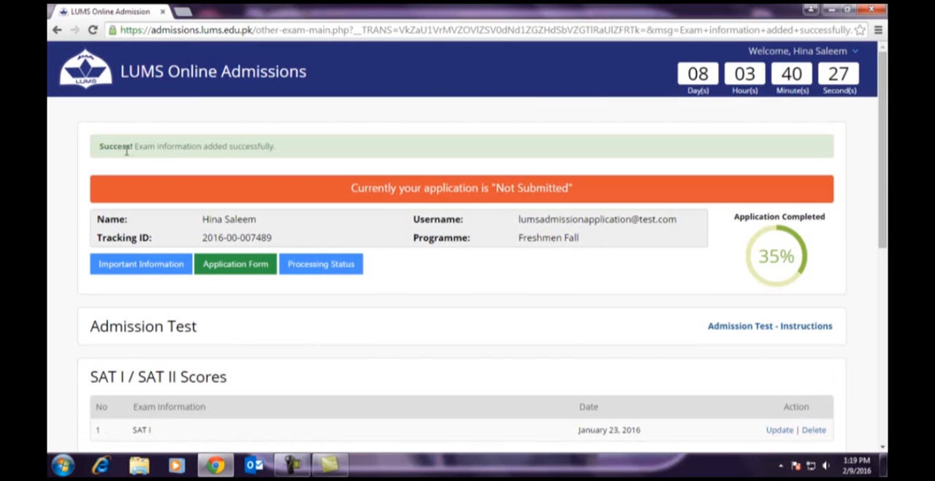
left_click_drag(193, 145, 285, 145)
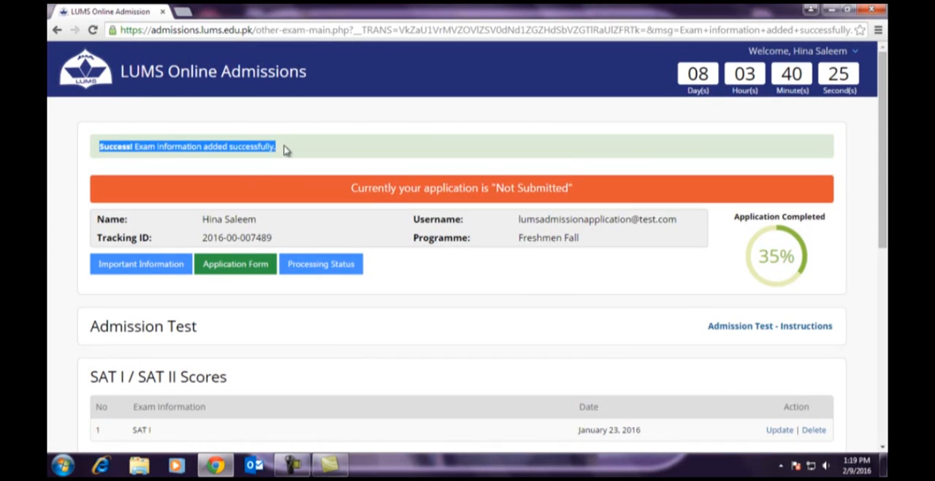
- Opt to take the LUMS SBASSE Subject Test with Lahore as the test center and save the choice
scroll(428, 313, "down", 3)
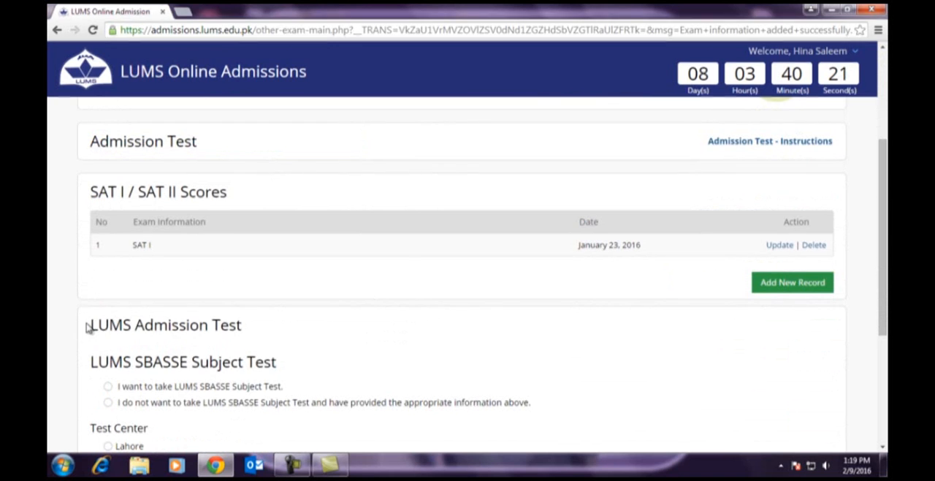
left_click_drag(87, 327, 264, 325)
scroll(337, 322, "down", 3)
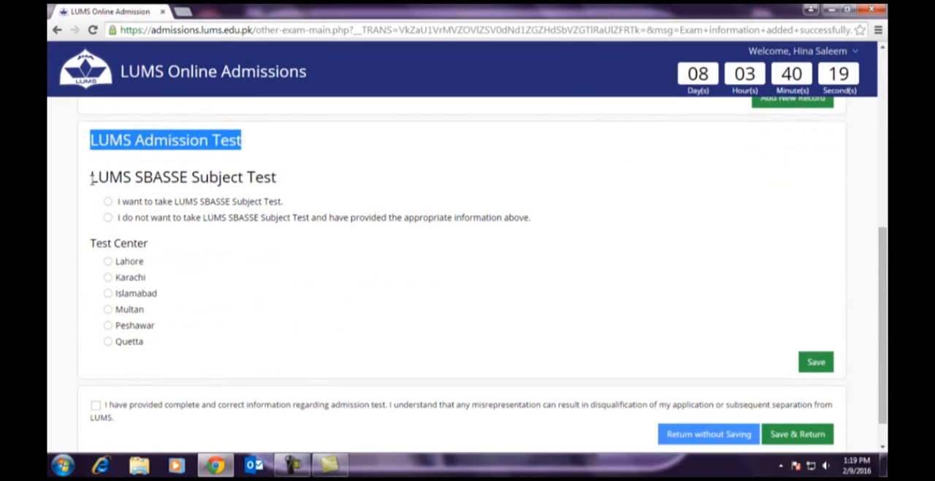
left_click_drag(92, 179, 216, 180)
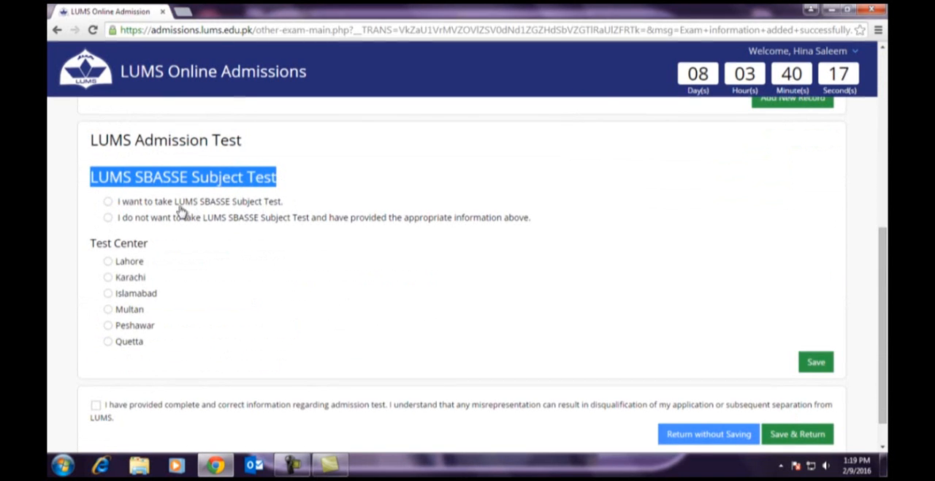
left_click(109, 207)
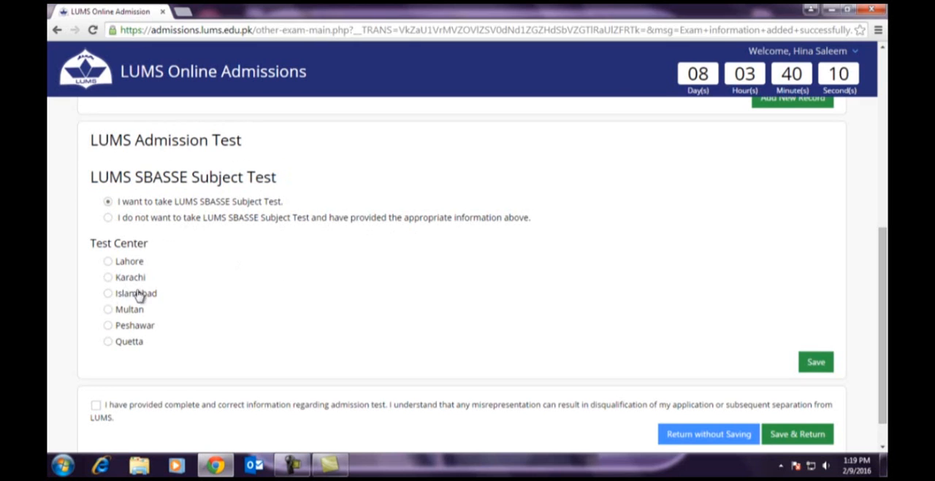
left_click(108, 262)
scroll(310, 280, "down", 1)
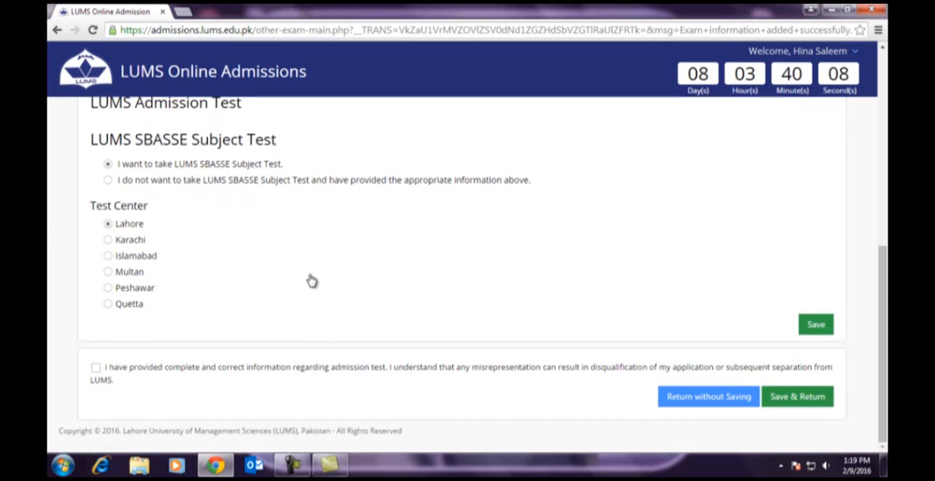
left_click(814, 325)
scroll(409, 314, "down", 3)
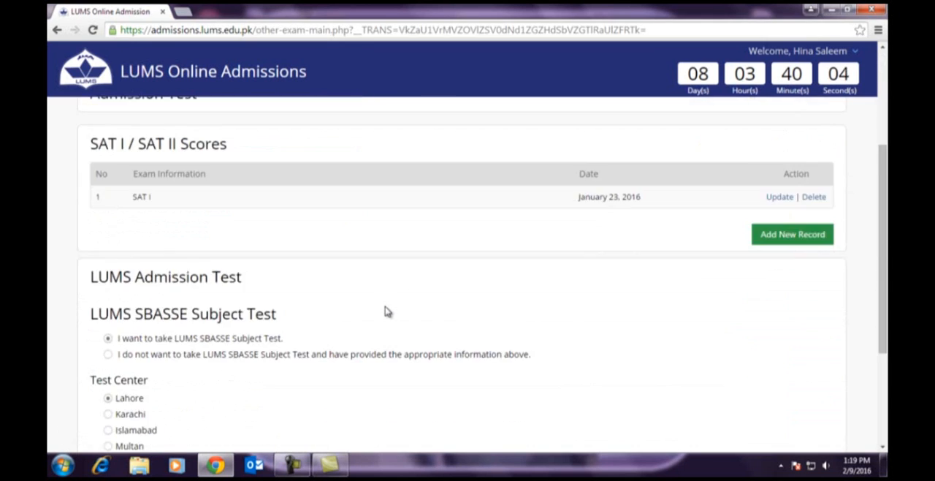
- Open the Teacher Evaluation(s) section of the application form, read through its instructions and close them
scroll(387, 312, "down", 3)
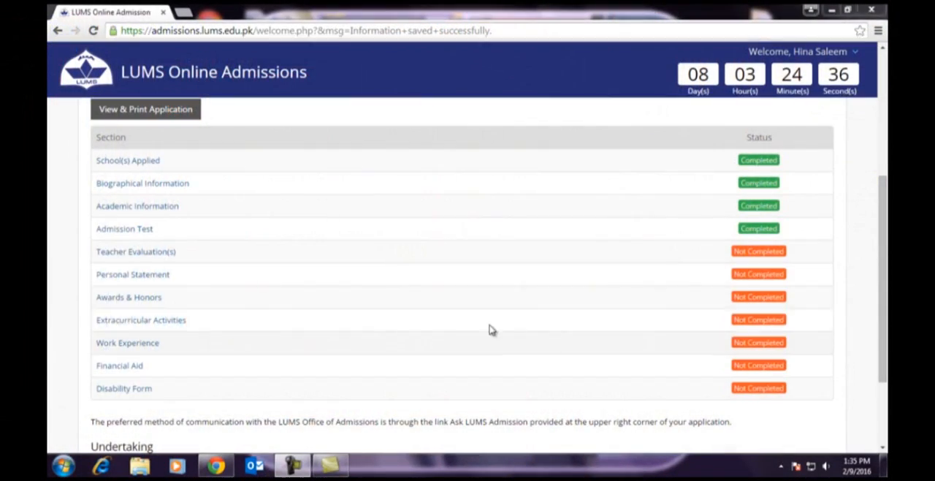
left_click(136, 254)
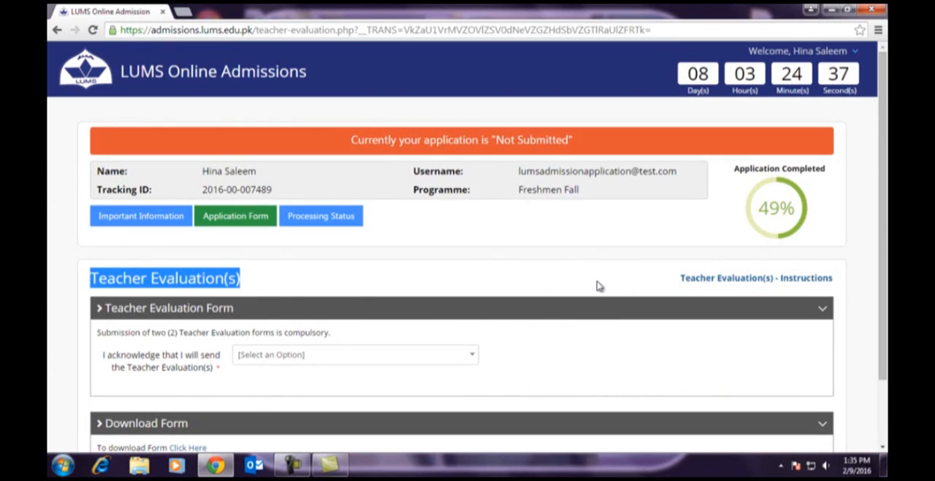
left_click(724, 278)
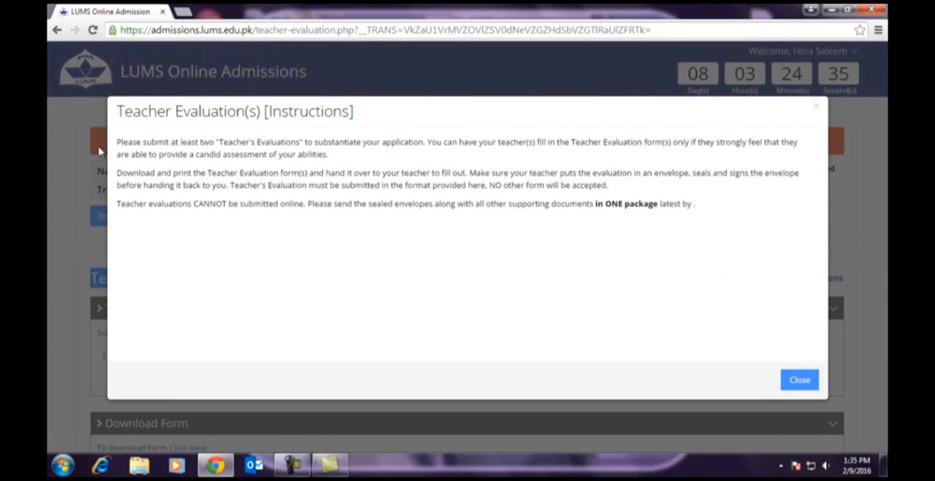
left_click_drag(116, 111, 338, 110)
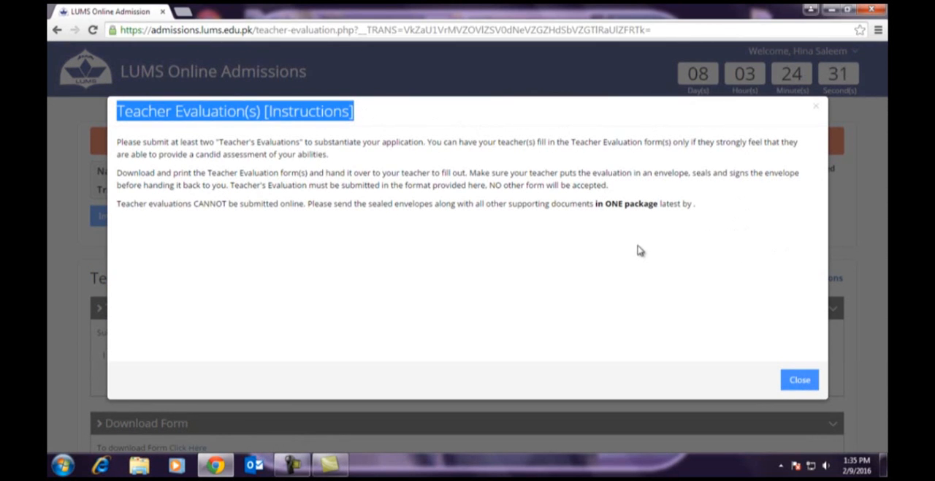
left_click(800, 381)
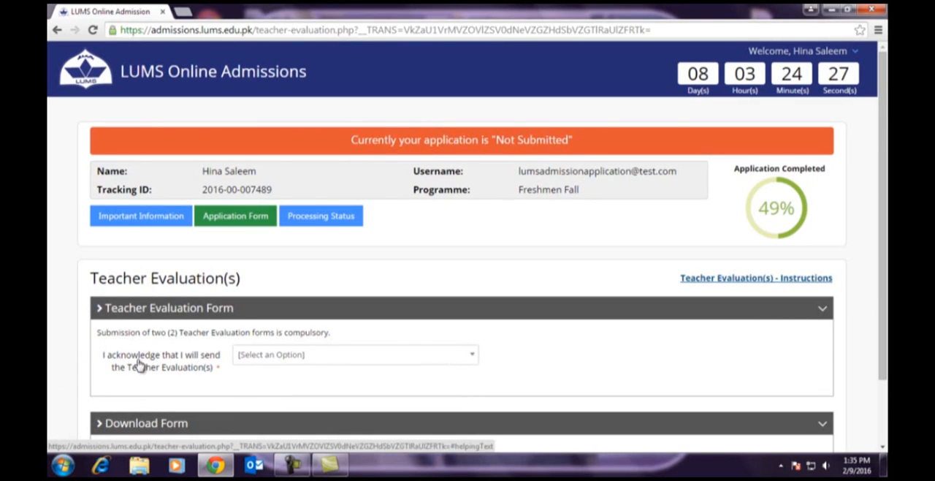
- Answer Yes to the acknowledgement that the Teacher Evaluation(s) will be sent
scroll(398, 361, "down", 2)
scroll(406, 361, "down", 1)
left_click(278, 279)
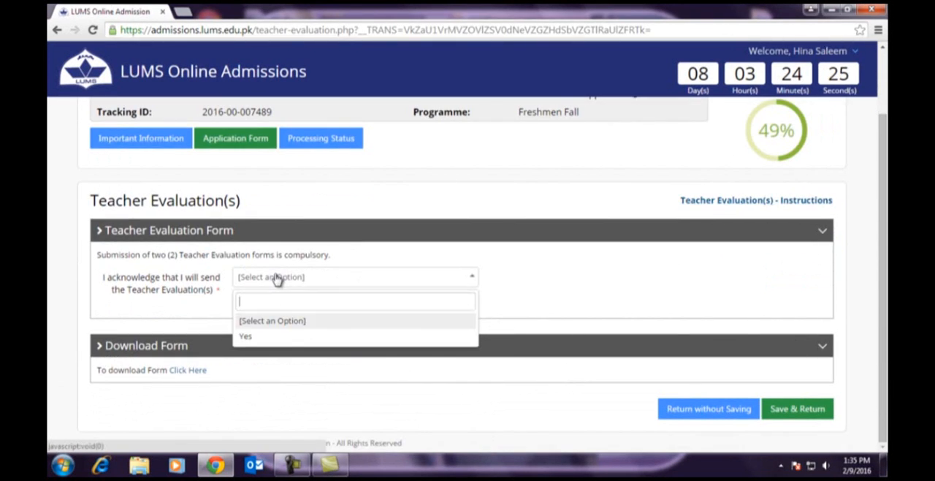
left_click(246, 336)
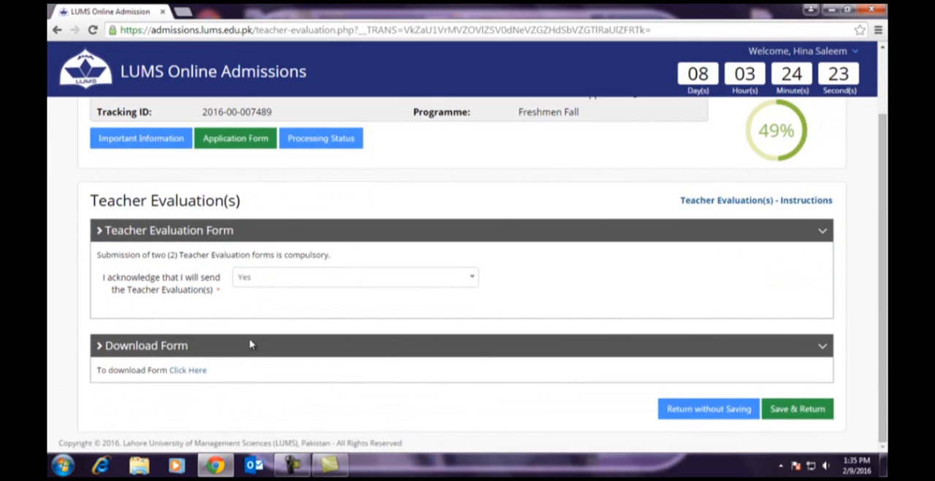
- Download the teacher evaluation form, look through both pages of the PDF and close it
left_click(189, 371)
scroll(769, 266, "down", 1)
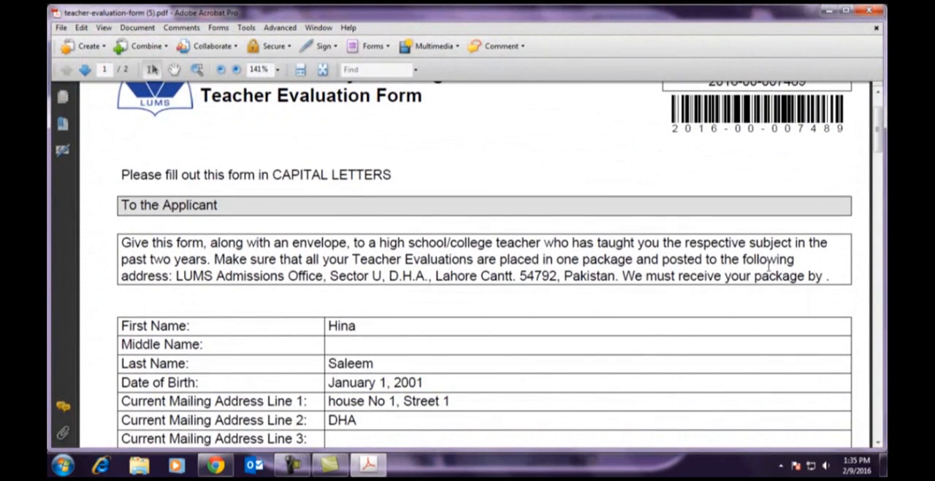
scroll(769, 266, "down", 6)
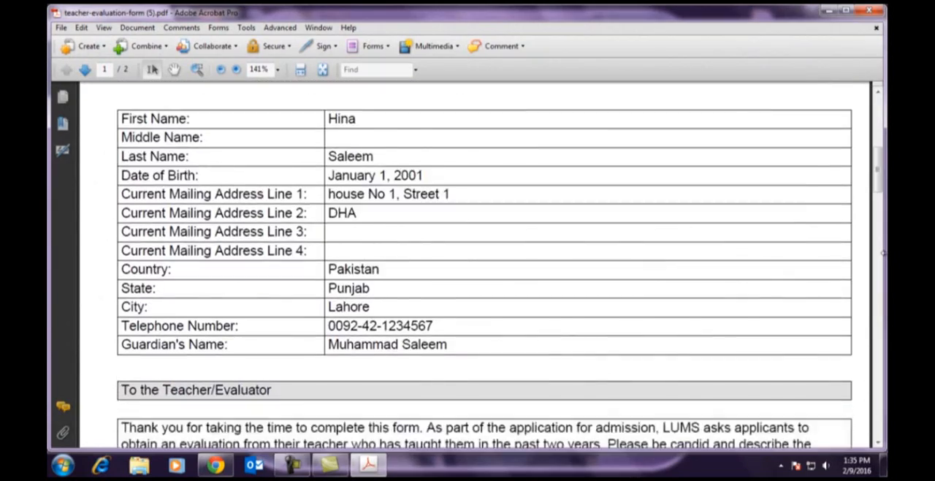
scroll(882, 252, "down", 7)
scroll(881, 285, "down", 12)
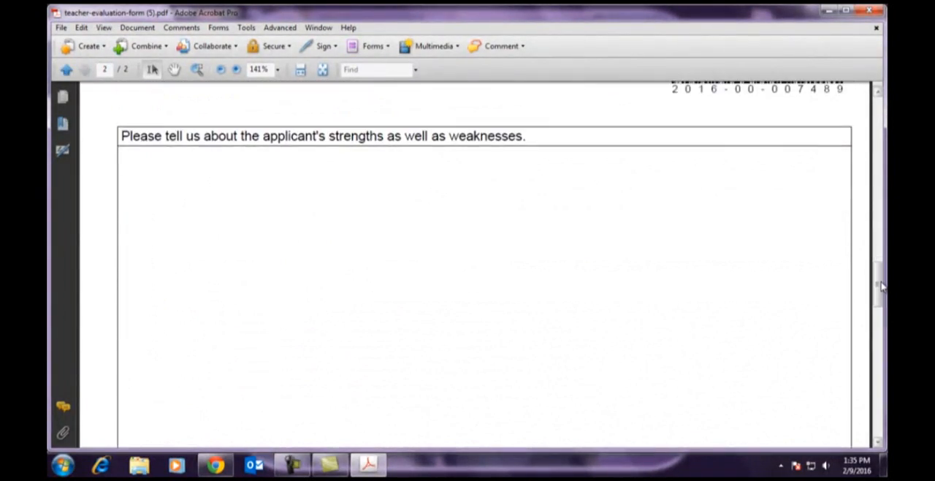
scroll(854, 254, "down", 2)
scroll(883, 301, "down", 9)
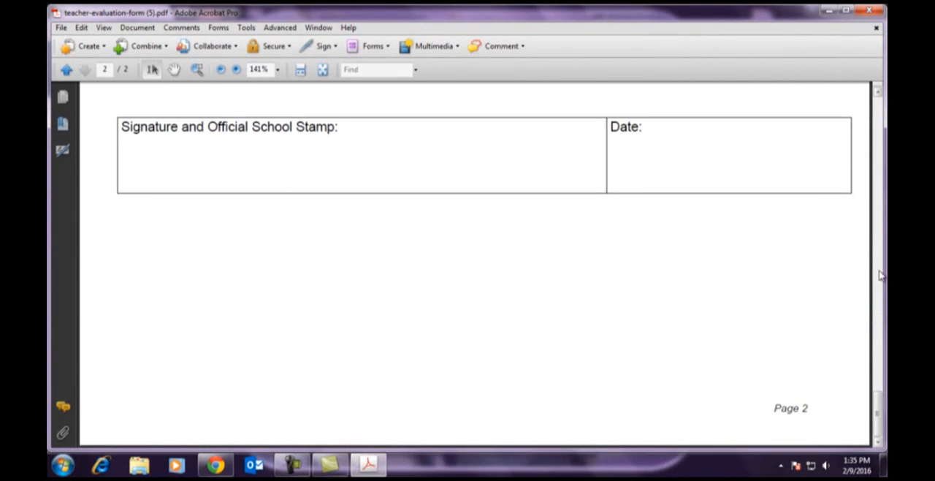
left_click(872, 10)
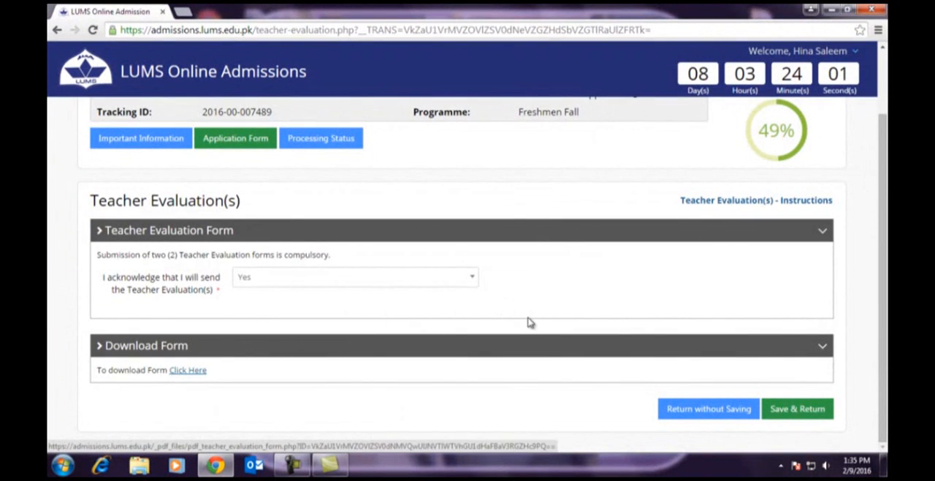
- Save the Teacher Evaluation(s) section and return to the application form's section list
left_click(797, 409)
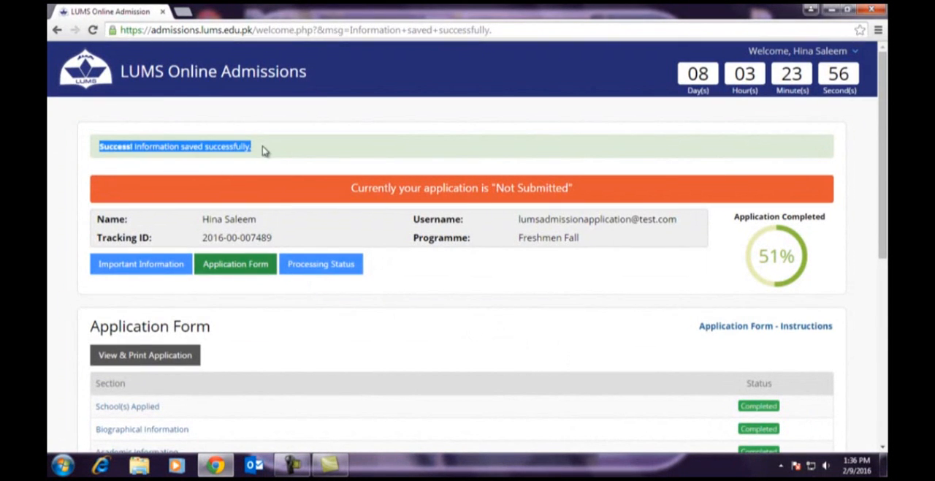
left_click(297, 150)
scroll(440, 370, "down", 3)
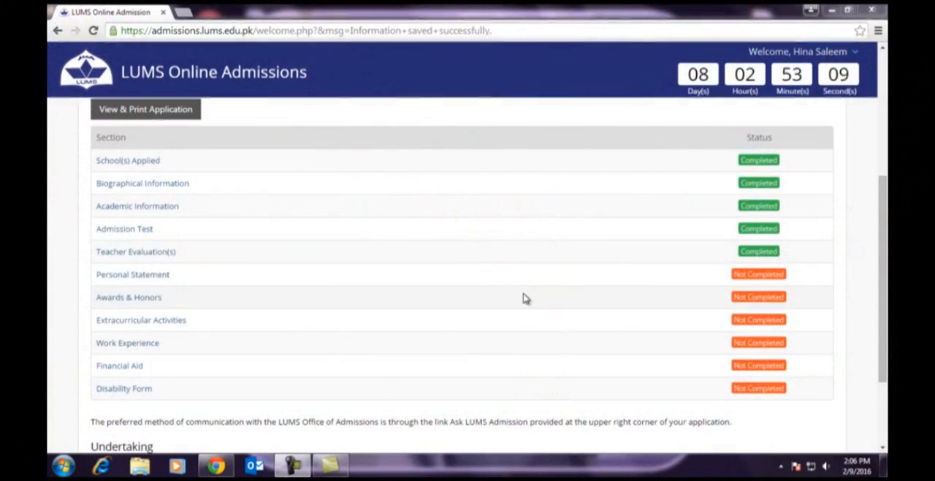
- Open the Personal Statement section, read through its instructions and close them
left_click(128, 279)
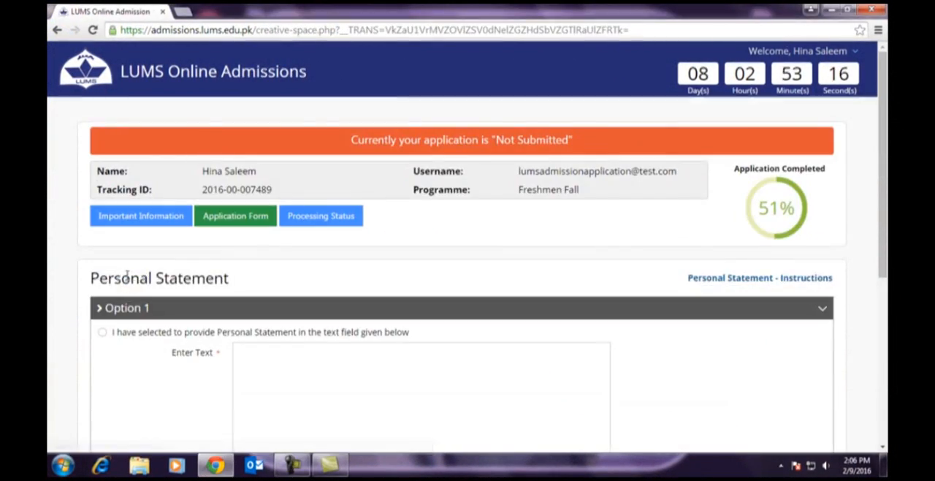
left_click_drag(91, 280, 242, 283)
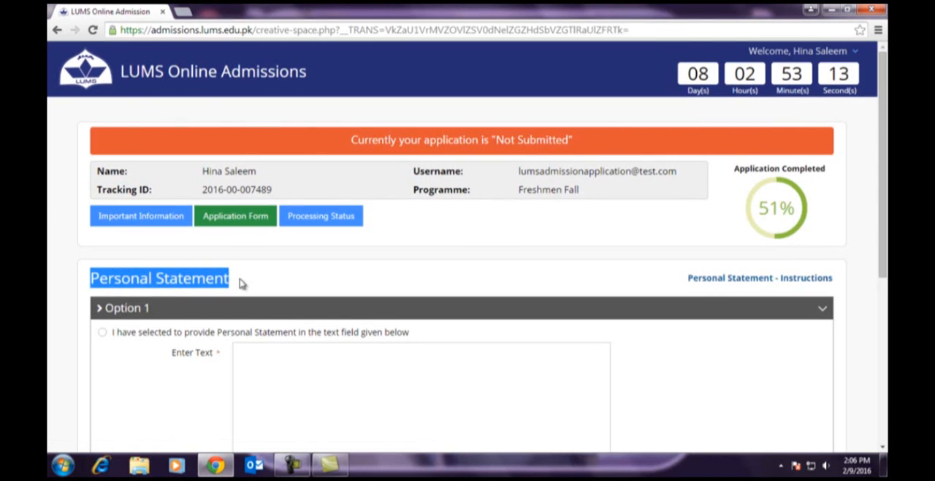
left_click(739, 283)
left_click_drag(111, 116, 348, 124)
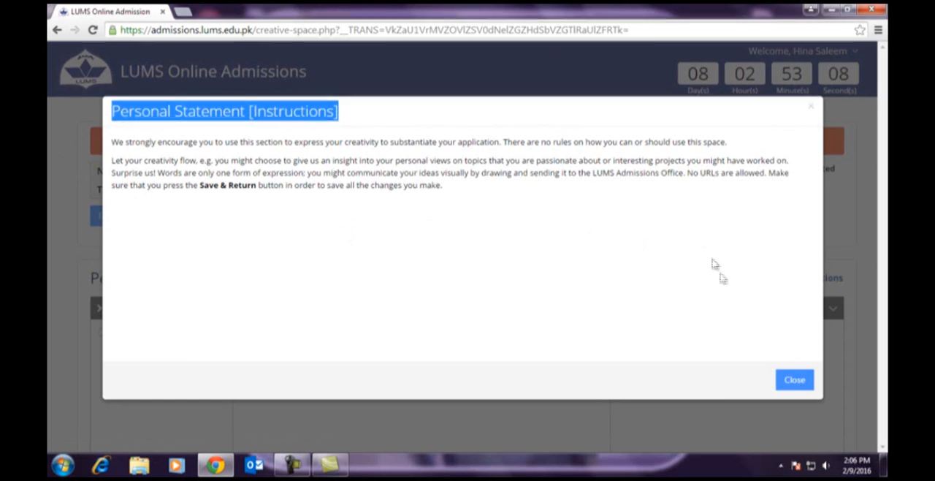
left_click(795, 380)
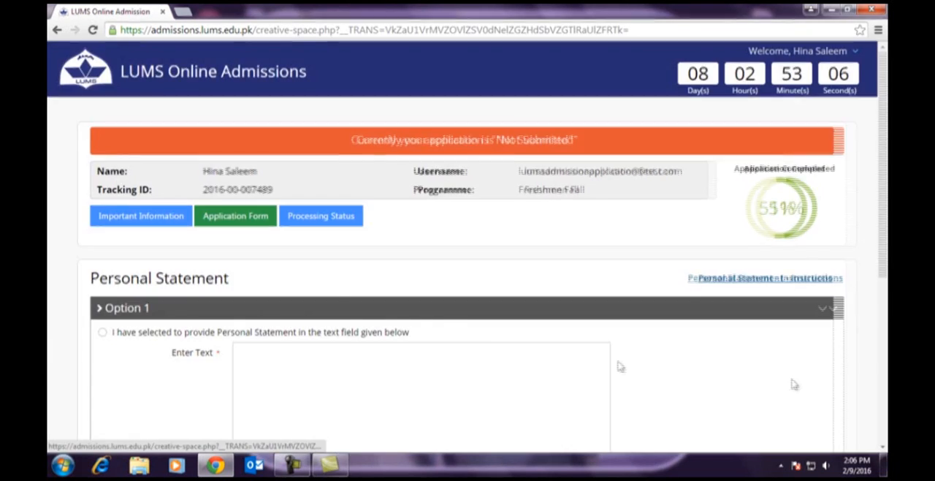
scroll(402, 282, "down", 1)
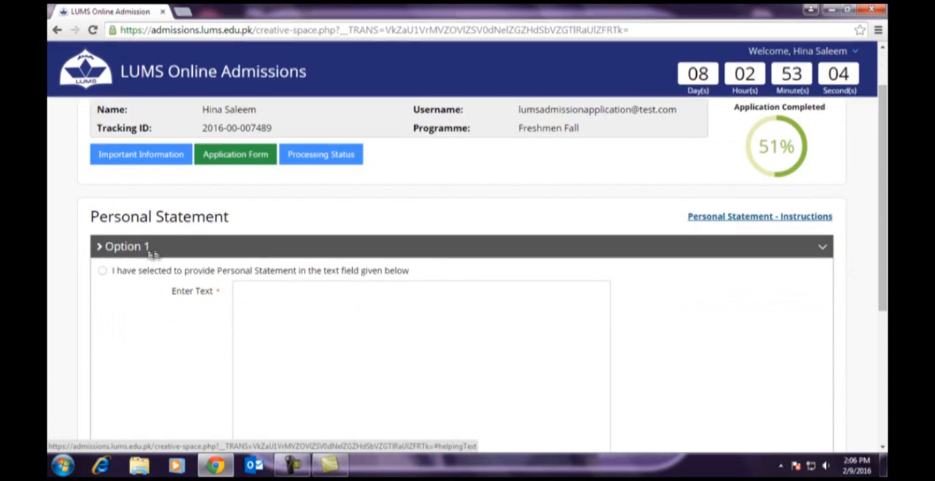
- Look over the two Personal Statement options: entering text directly or uploading a file
left_click_drag(106, 246, 170, 248)
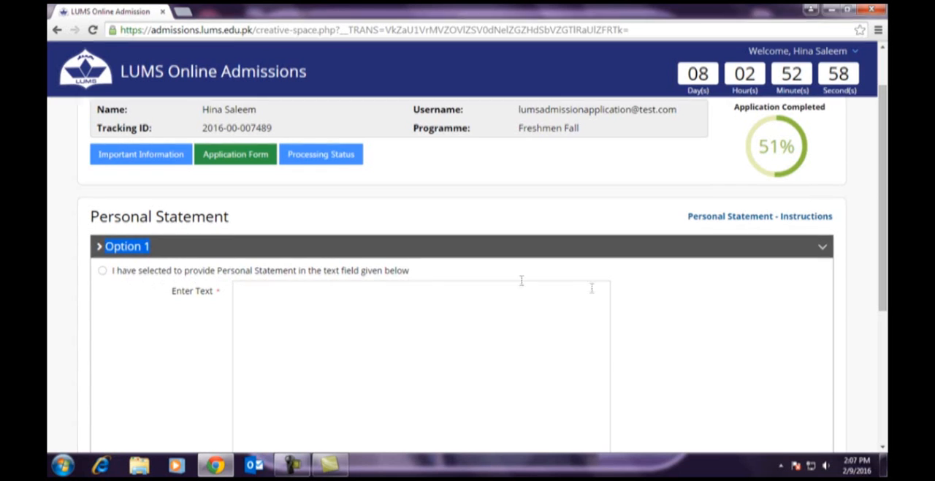
scroll(683, 298, "down", 1)
scroll(684, 298, "down", 2)
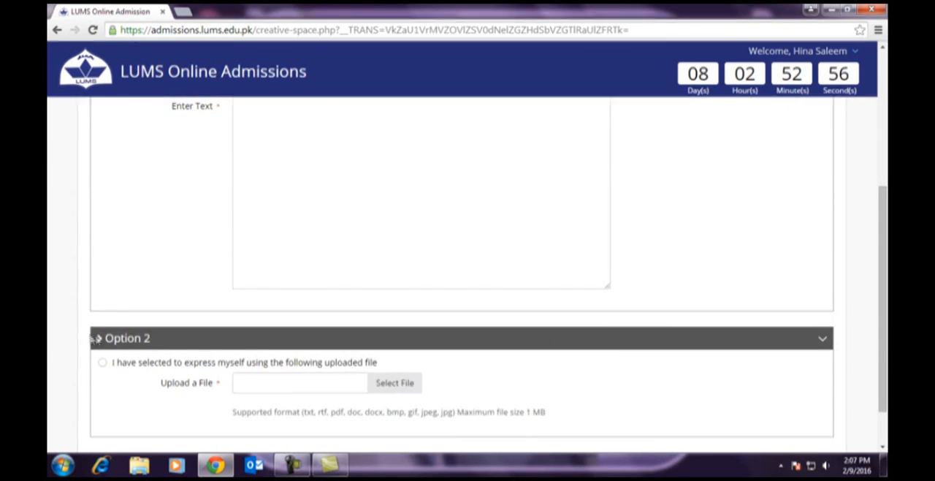
left_click_drag(107, 333, 177, 339)
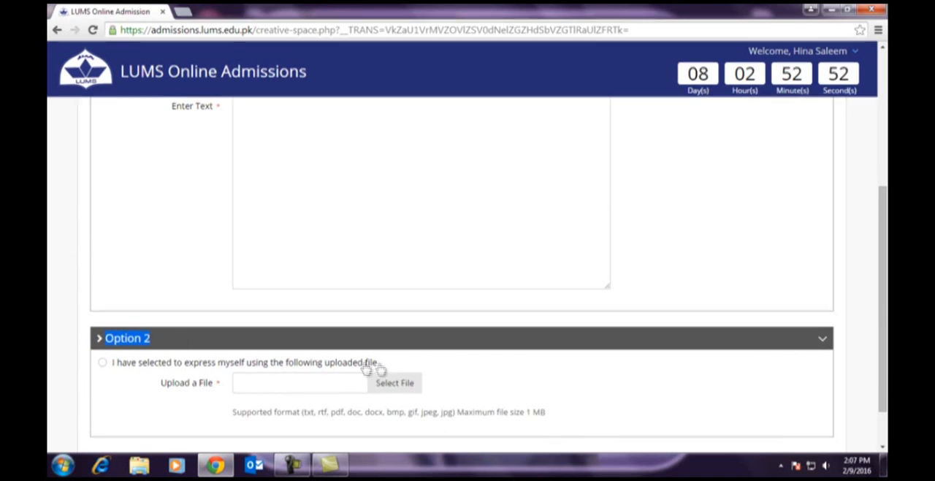
scroll(493, 377, "down", 1)
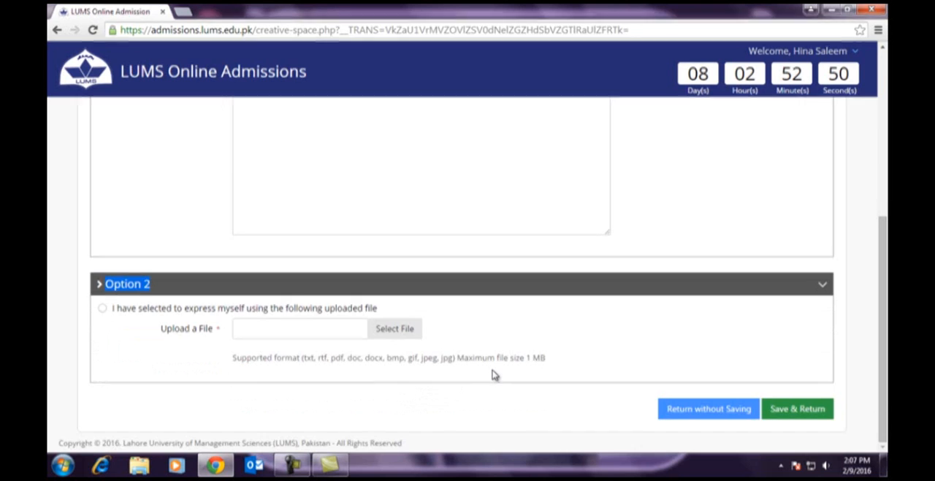
scroll(493, 375, "up", 2)
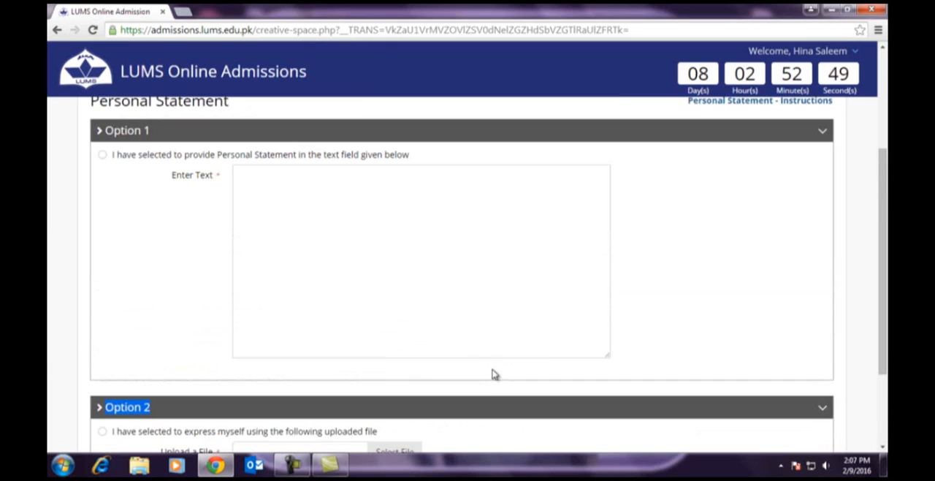
- Choose to provide the Personal Statement in the text field, enter "I am ...............", and save the section, returning to the application form
left_click(102, 162)
left_click(254, 172)
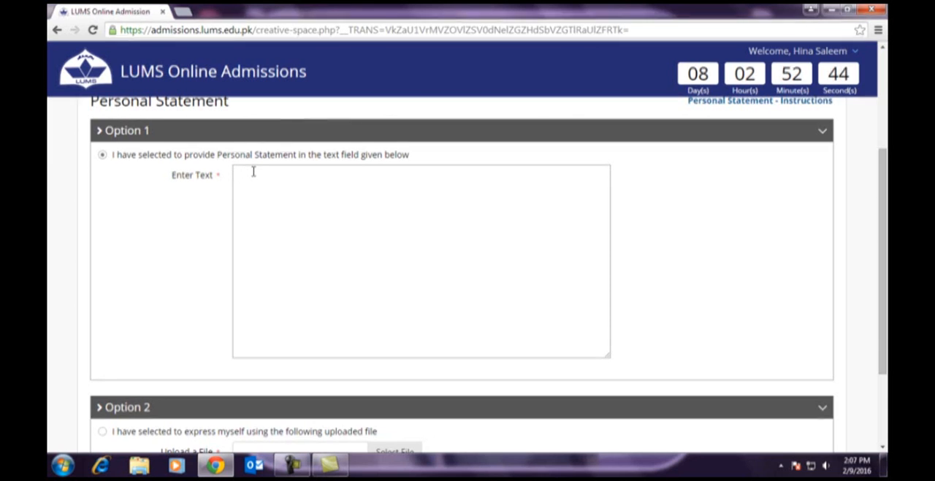
type("I am ...............")
scroll(422, 199, "down", 3)
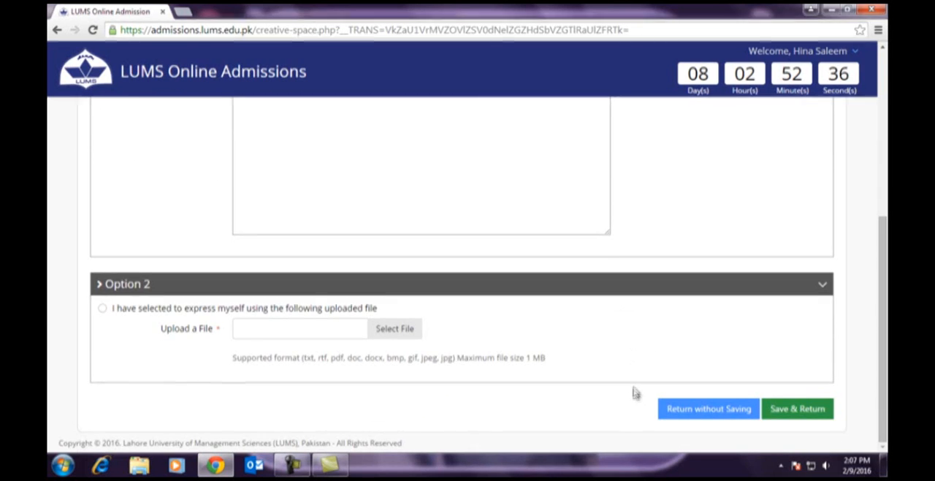
left_click(819, 414)
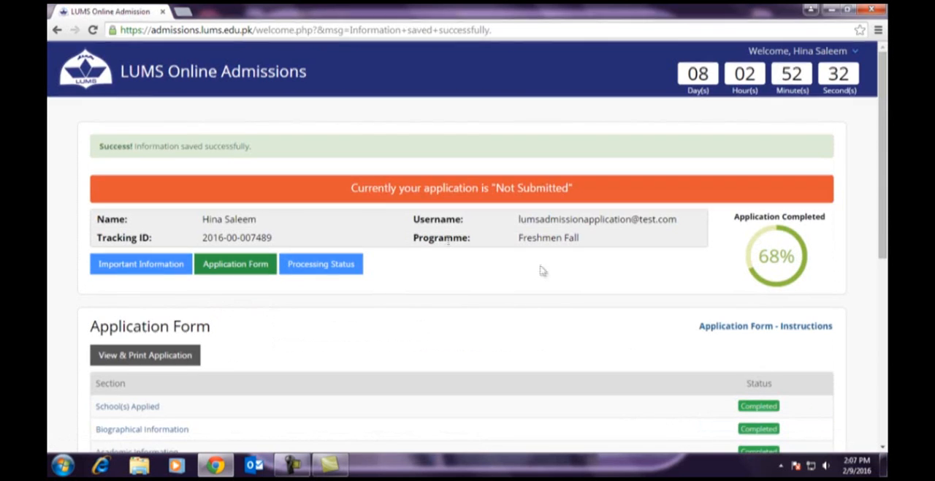
left_click_drag(94, 146, 257, 144)
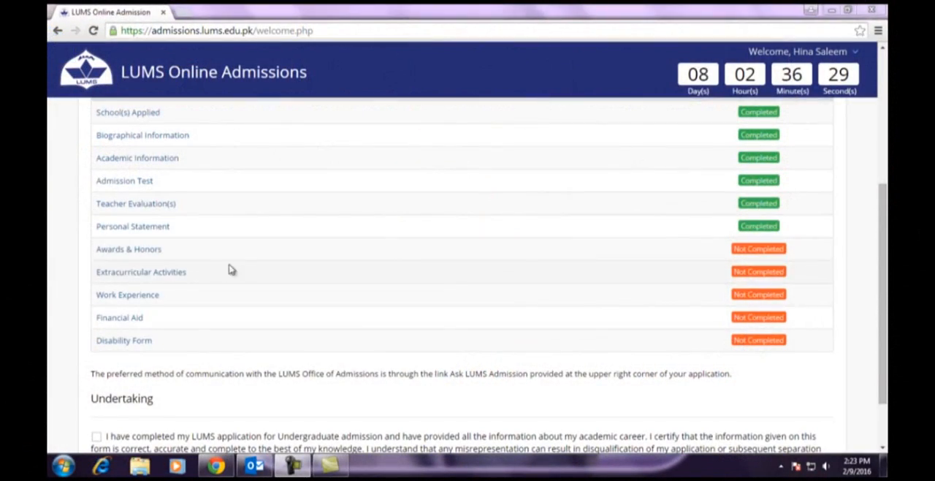
- Open the Awards & Honors section, read through its instructions and close them
left_click(142, 252)
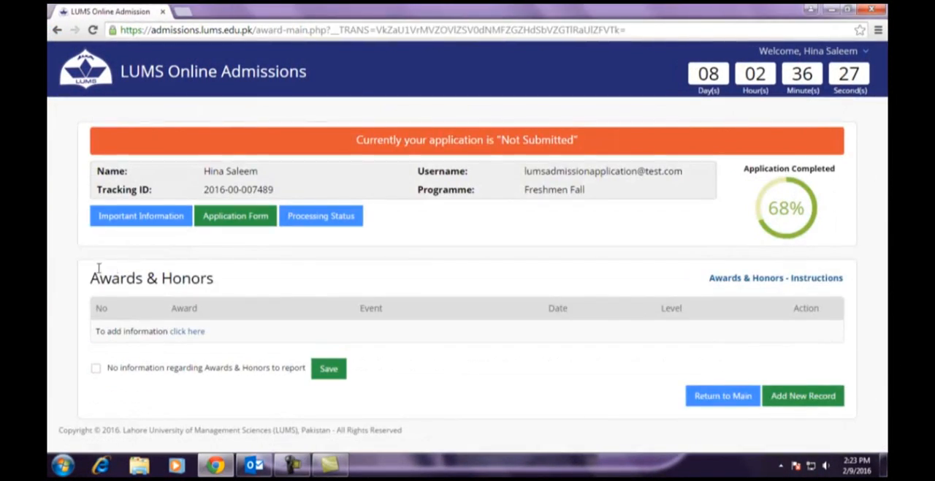
left_click_drag(92, 280, 221, 282)
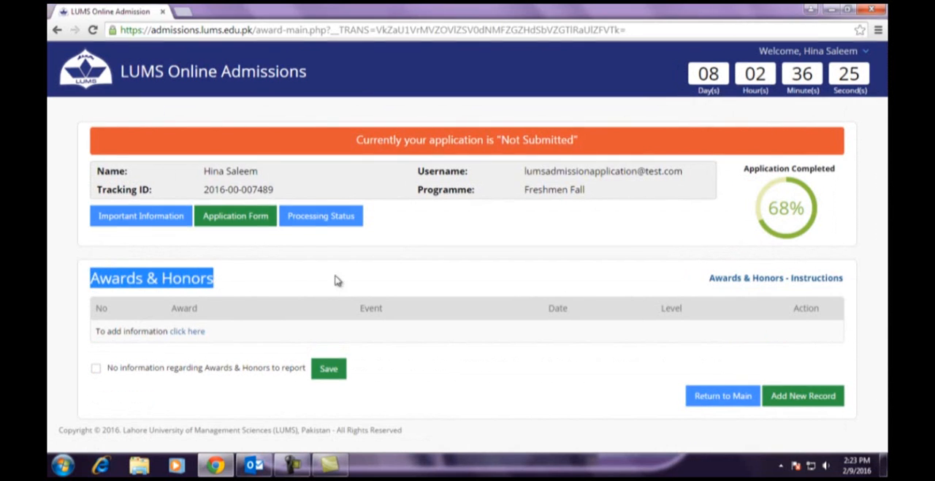
left_click(777, 278)
left_click_drag(114, 112, 355, 110)
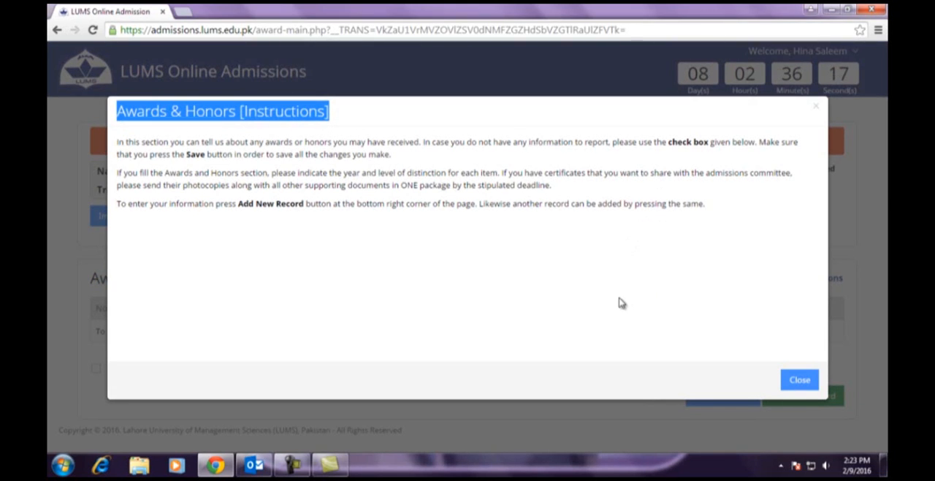
left_click(801, 379)
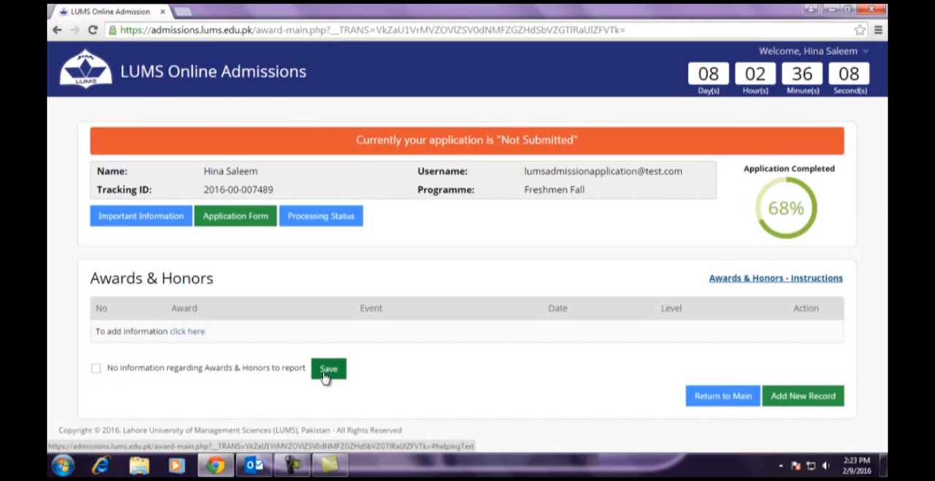
- Start a new Awards & Honors record and enter "Debate Competition Winner" as the award, correcting the spelling of "Competition"
left_click(187, 333)
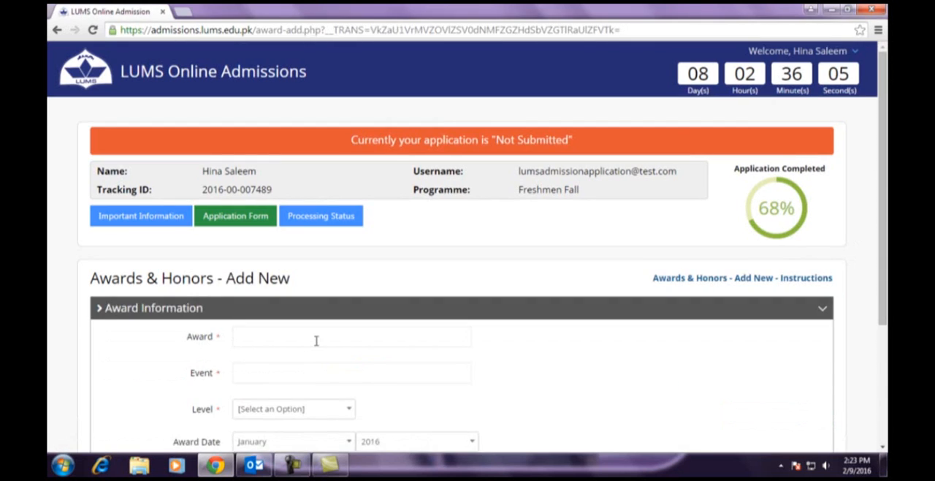
scroll(291, 274, "down", 1)
left_click(290, 274)
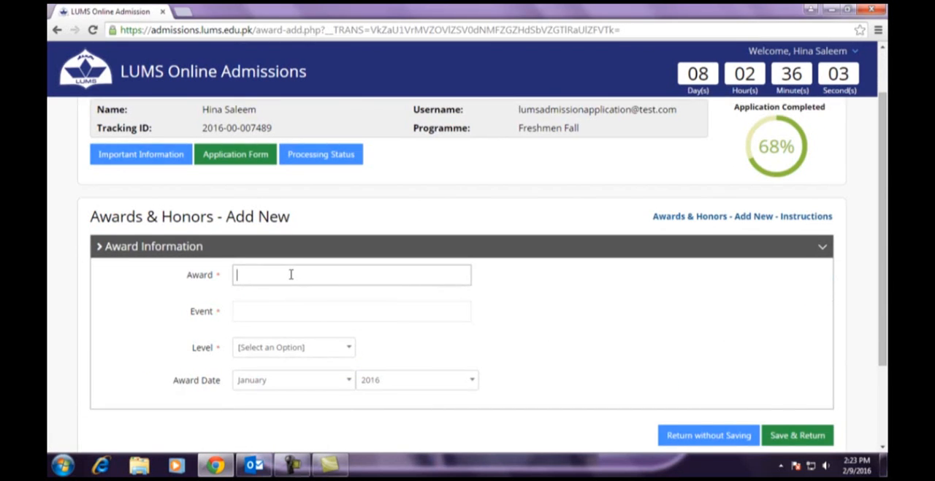
type("Debate")
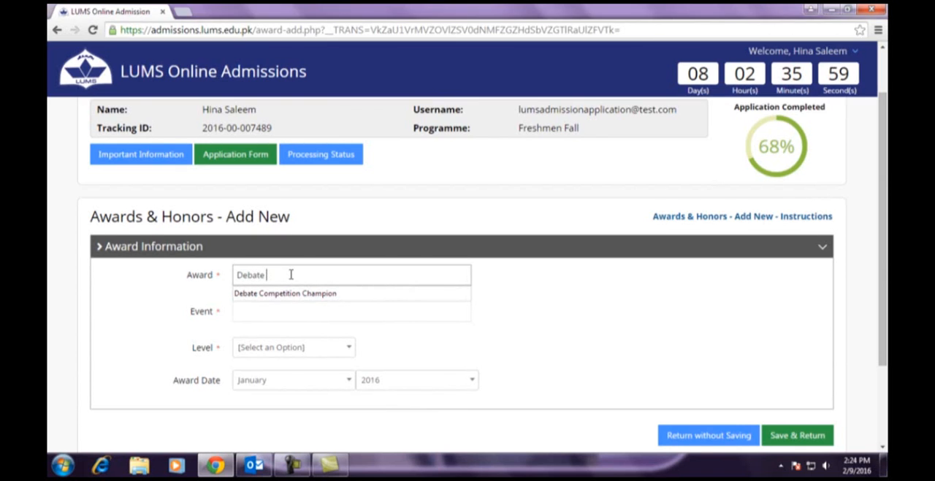
type(" Competetion ")
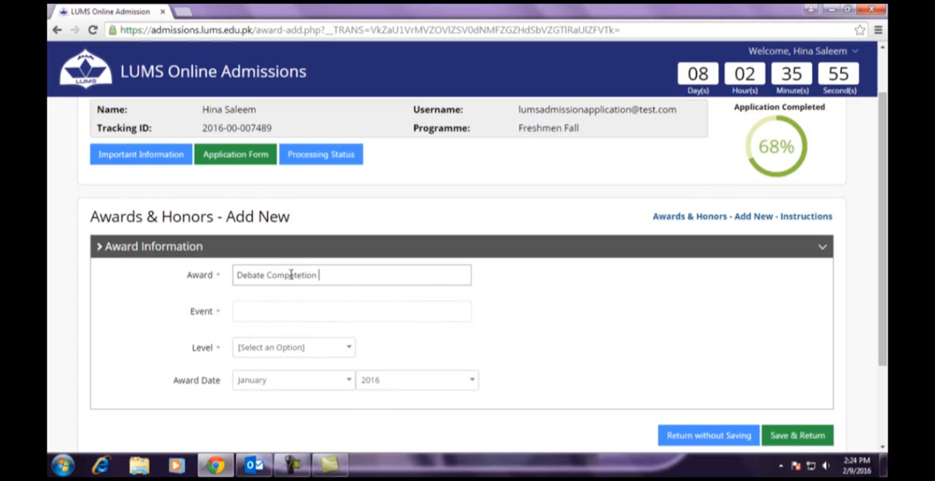
type("Winner")
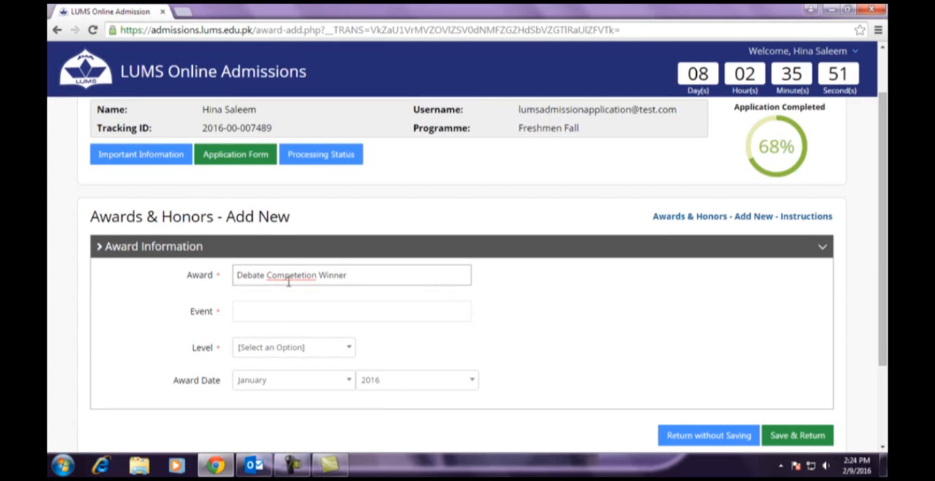
right_click(290, 275)
left_click(318, 21)
- Enter "Debate Competetion" as the award's event and set its level to Local
left_click(261, 319)
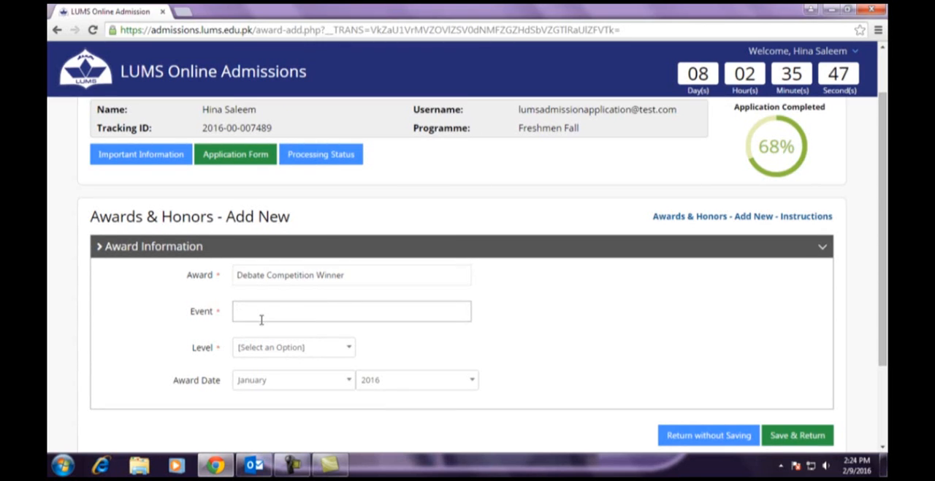
type("Debate ")
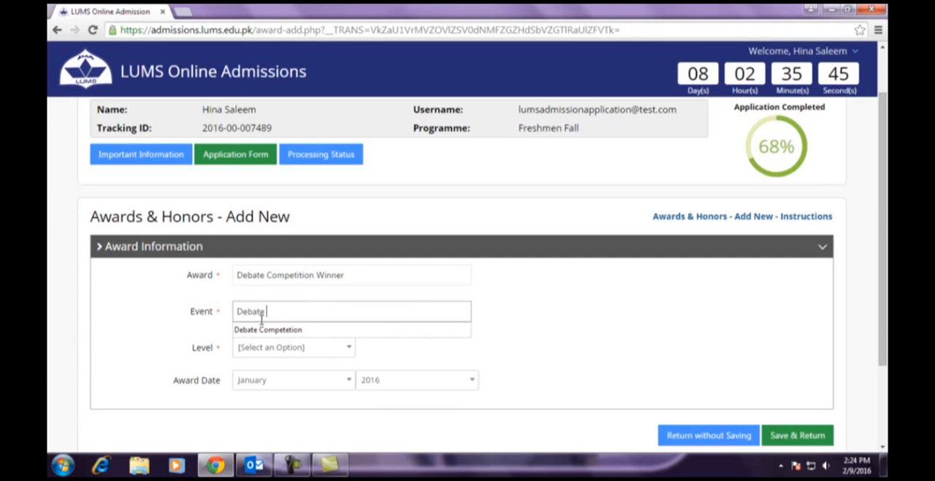
type("Competetion")
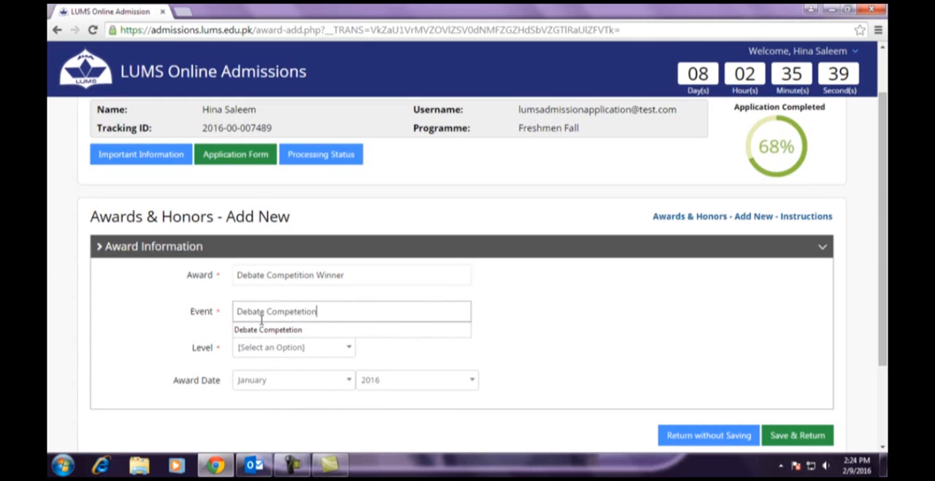
left_click(292, 353)
left_click(257, 422)
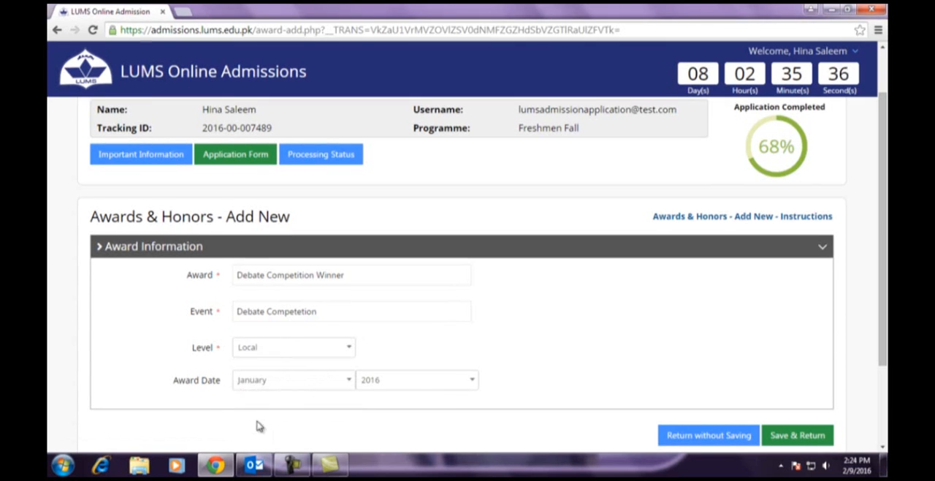
- Set the award date's year to 2015 and save the award record
left_click(390, 382)
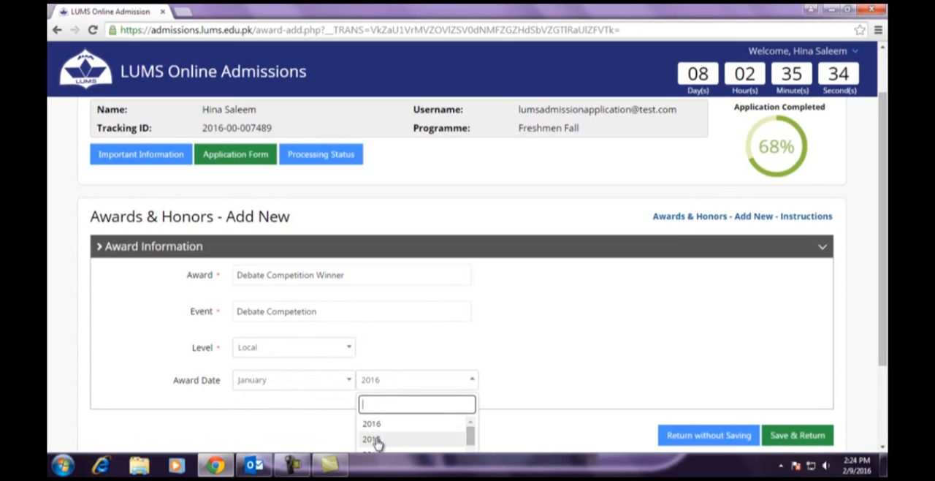
left_click(376, 439)
scroll(428, 338, "down", 3)
left_click(791, 324)
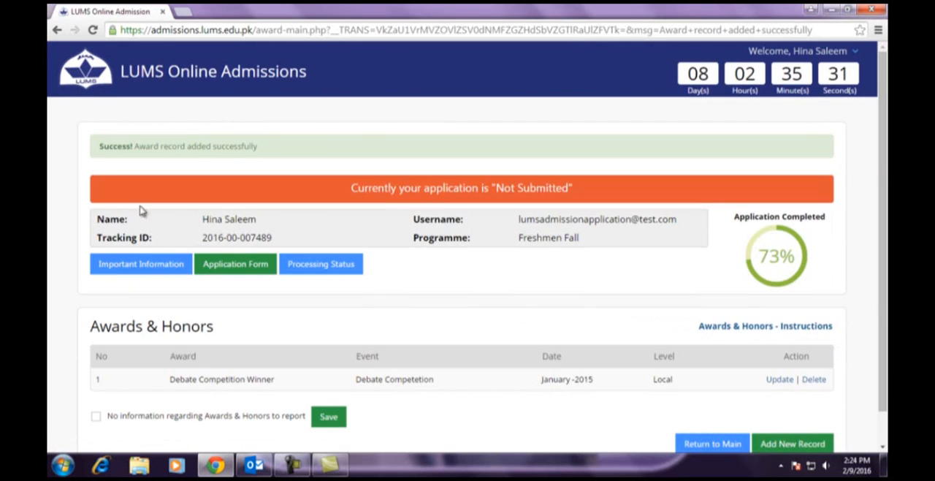
left_click_drag(96, 147, 260, 146)
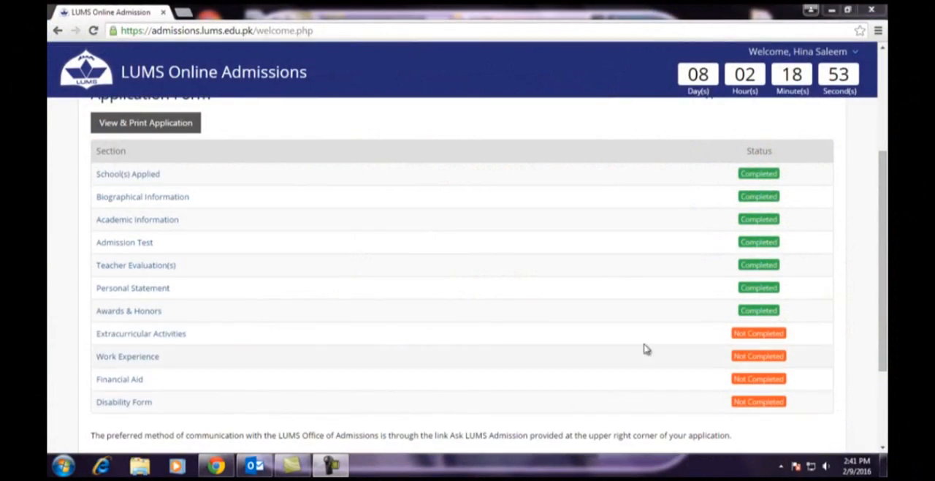
- Open the Extracurricular Activities section, read through its instructions and close them
left_click(150, 334)
left_click_drag(91, 280, 269, 282)
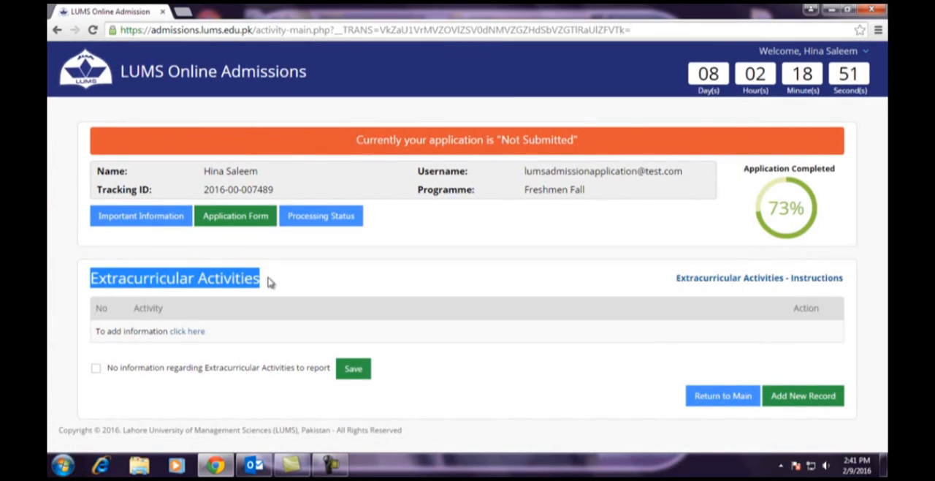
left_click(269, 282)
left_click(722, 279)
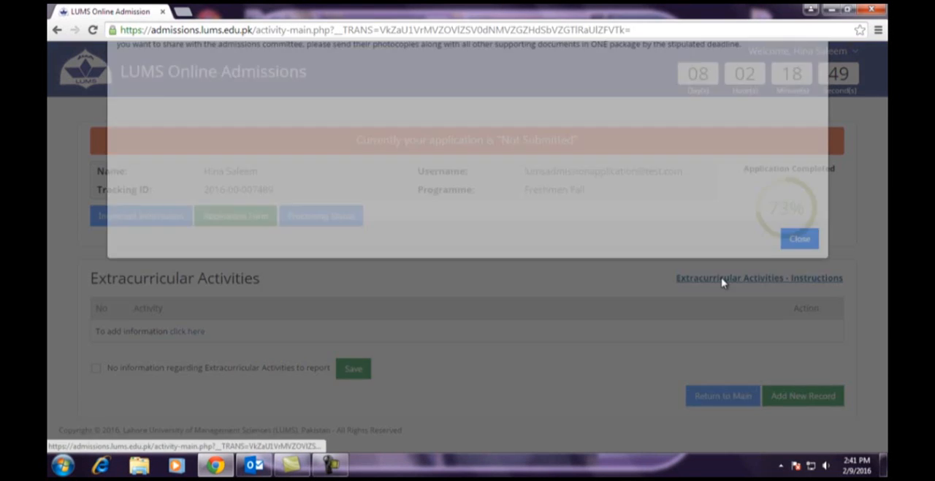
left_click_drag(115, 114, 392, 124)
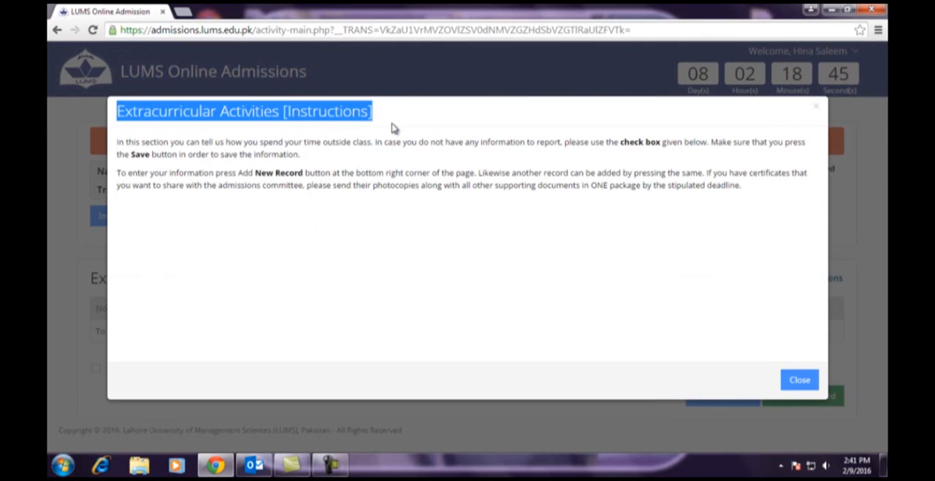
left_click(797, 380)
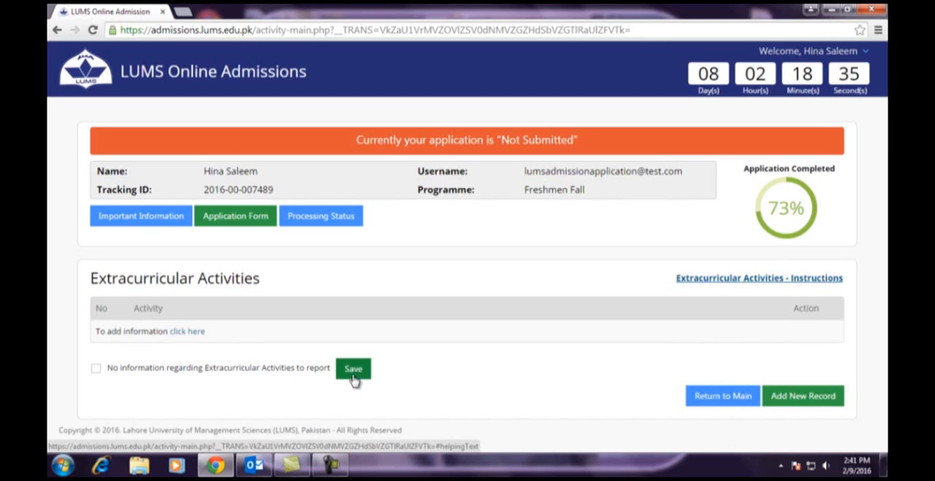
- Start a new Extracurricular Activities record and describe the activity as participation in a football championship at InterSchool level
left_click(183, 332)
scroll(325, 361, "down", 3)
scroll(329, 365, "up", 2)
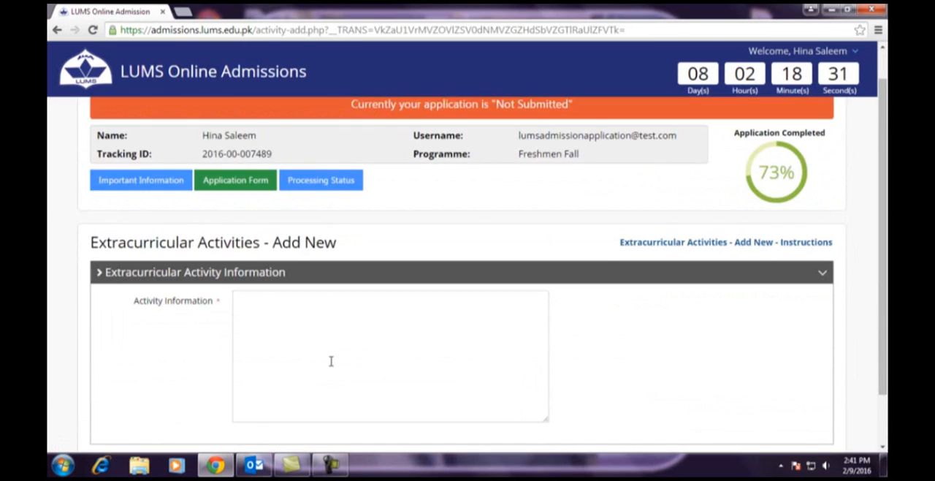
left_click(281, 320)
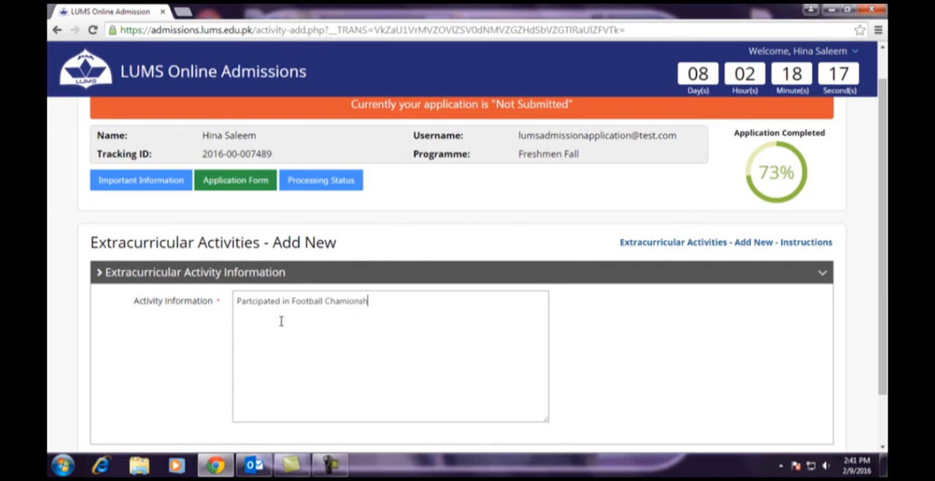
type("at InterSchool")
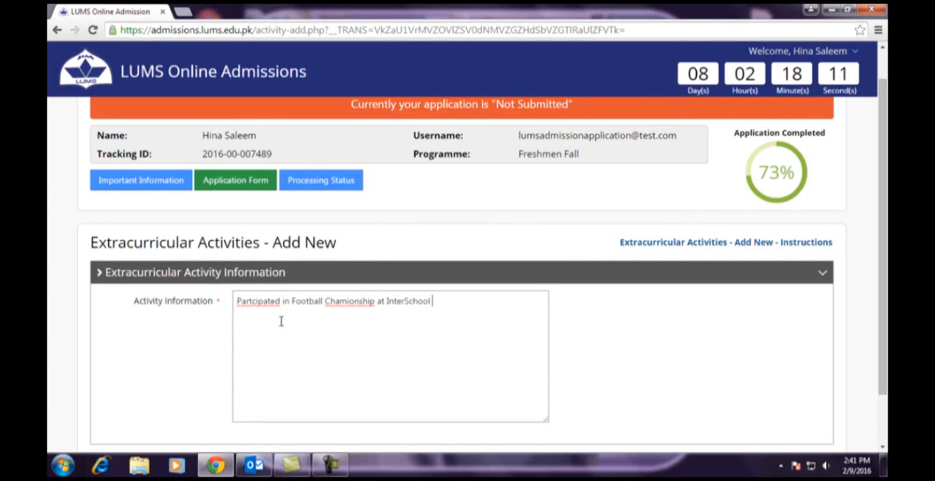
type(" level.")
- Correct the misspelled words in the activity information to "Participated" and "Championship"
right_click(254, 302)
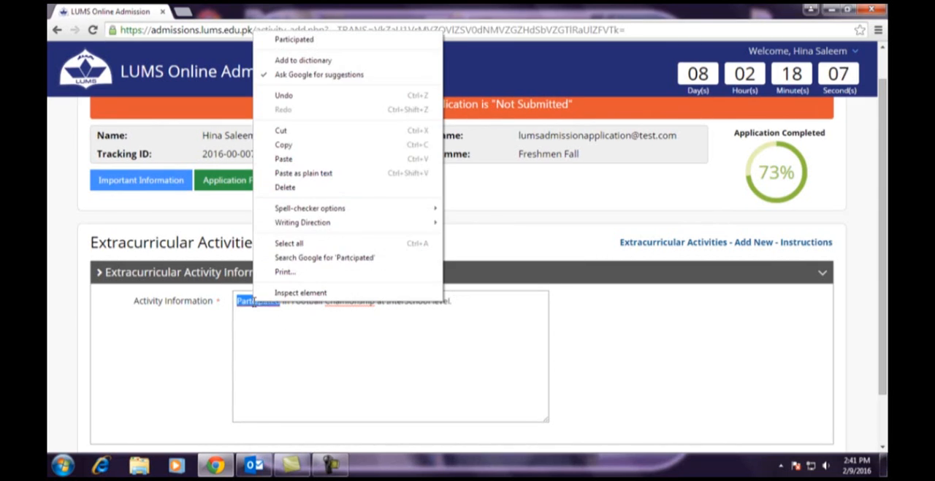
left_click(273, 38)
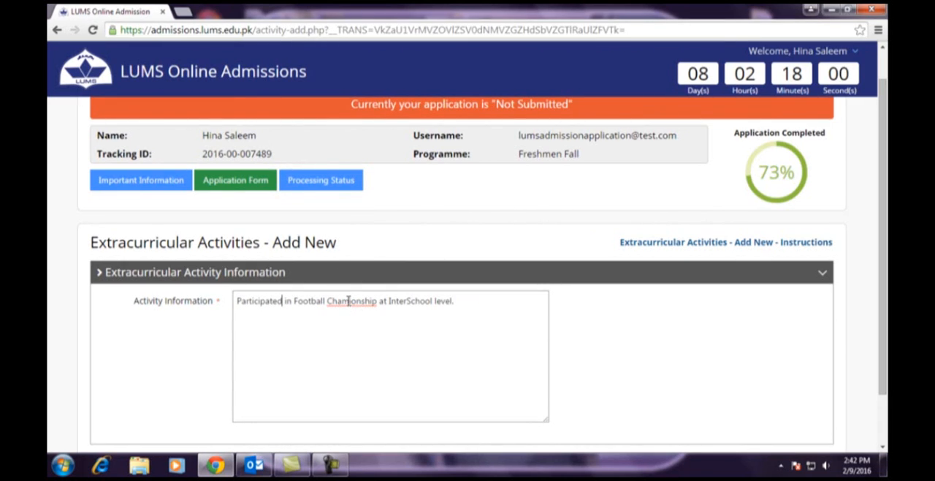
type("p")
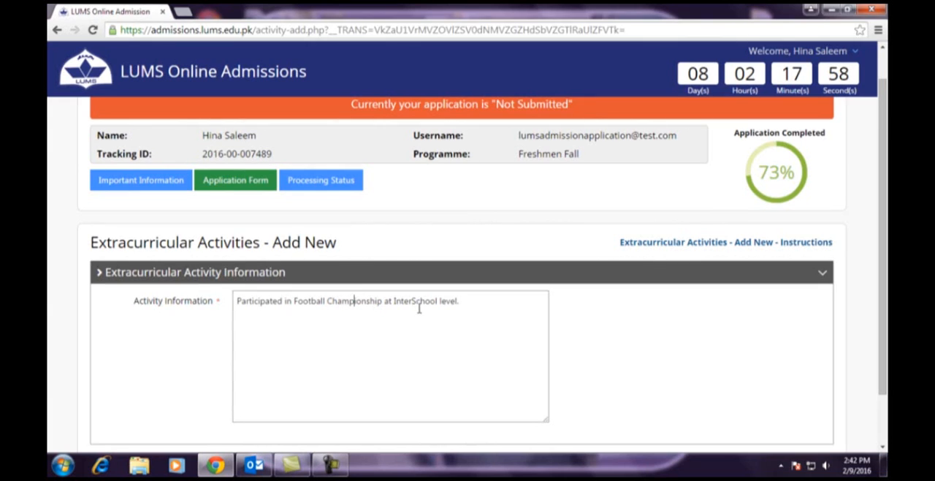
scroll(440, 309, "down", 2)
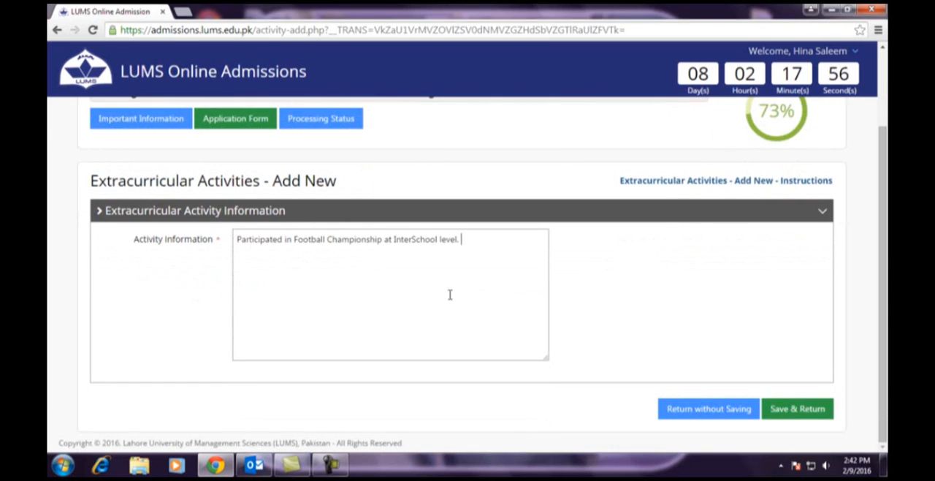
- Save the extracurricular activity record and return to the main application form
left_click(786, 413)
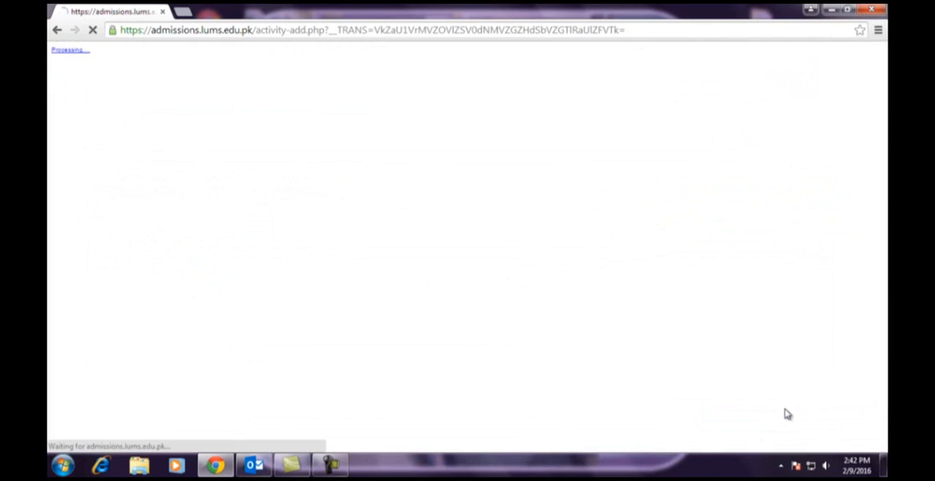
left_click_drag(101, 148, 269, 146)
left_click(275, 151)
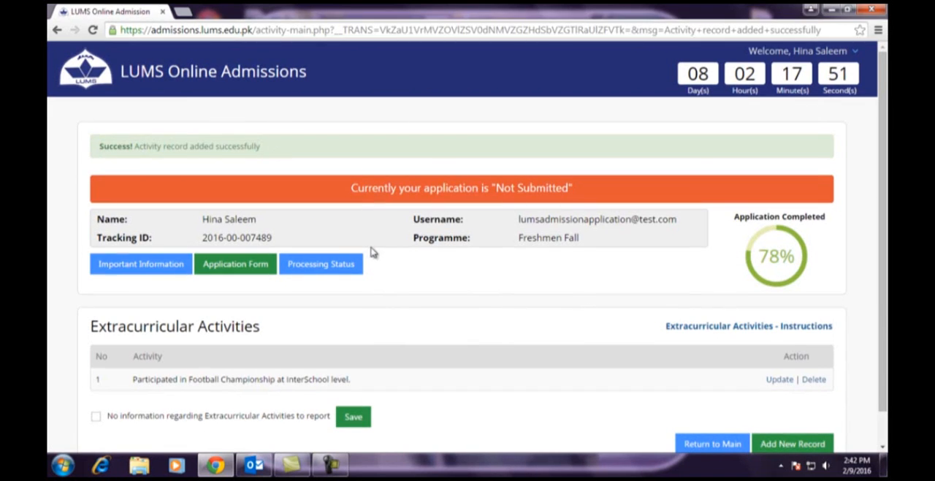
scroll(374, 252, "down", 1)
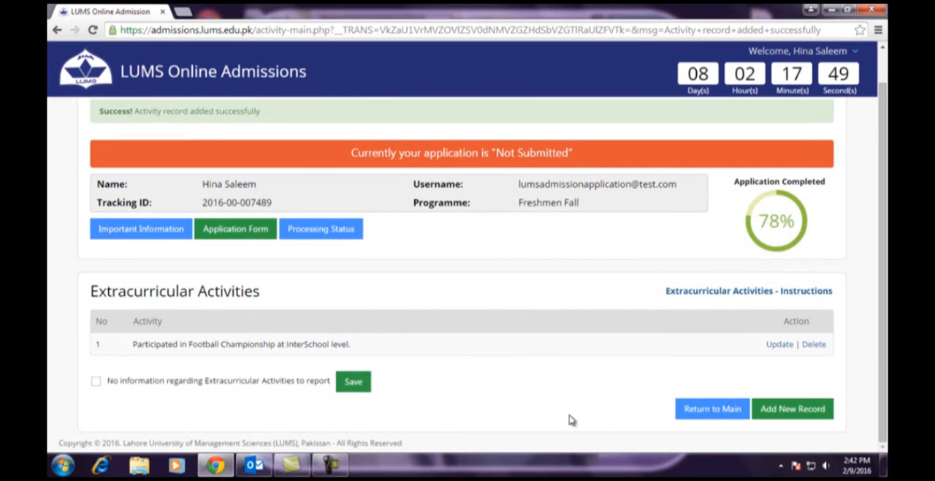
left_click(711, 413)
- Open the Work Experience section, read through its instructions and close them
scroll(559, 381, "down", 2)
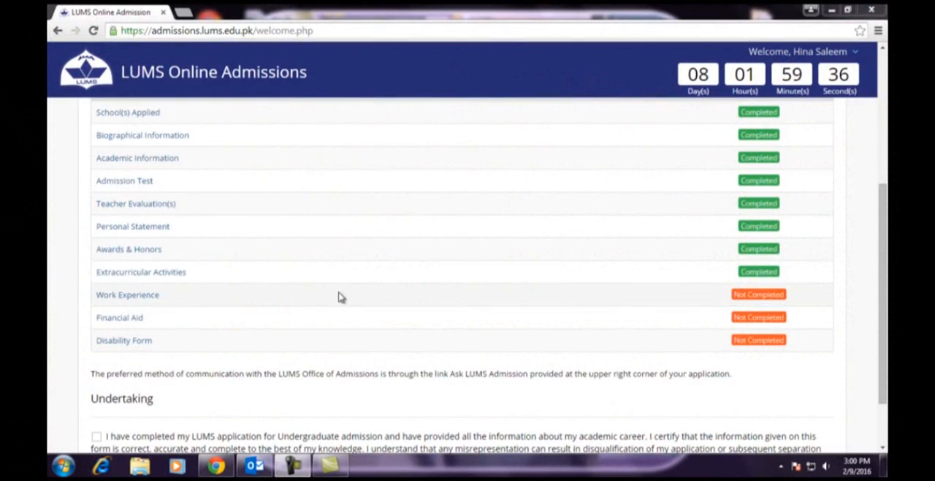
left_click(124, 299)
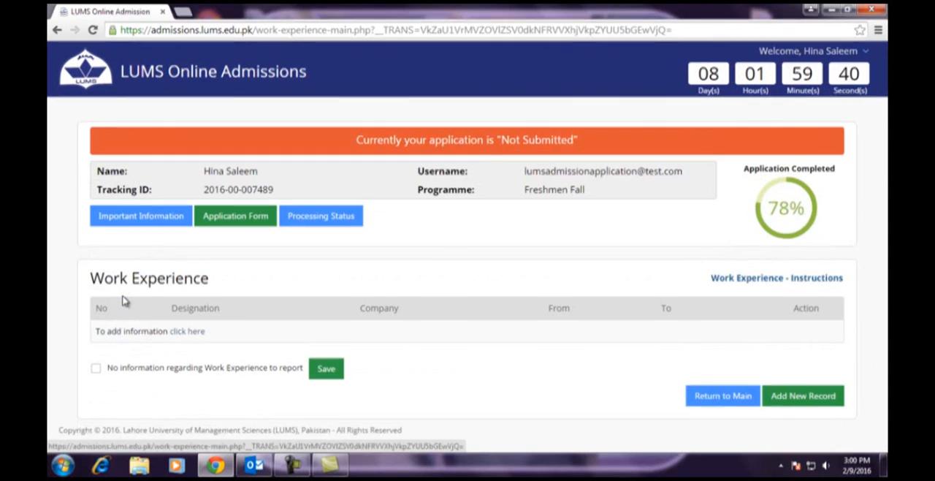
left_click_drag(93, 276, 224, 278)
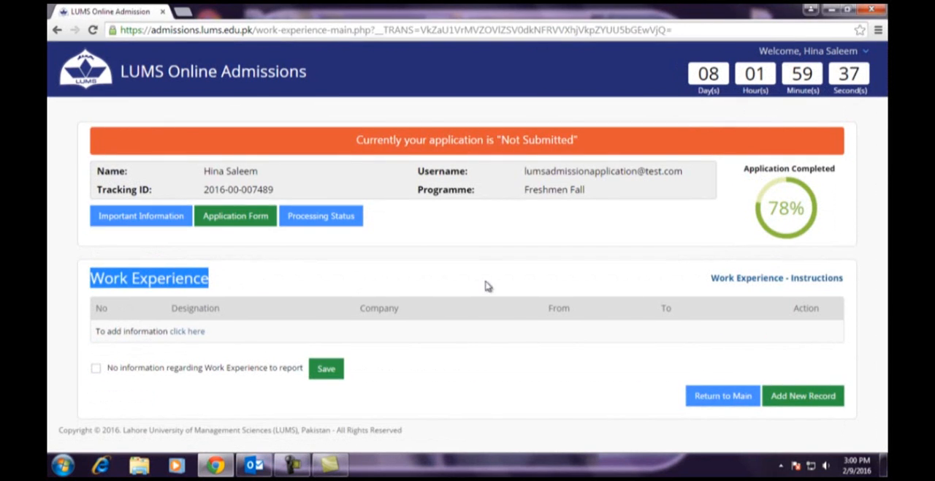
left_click(760, 280)
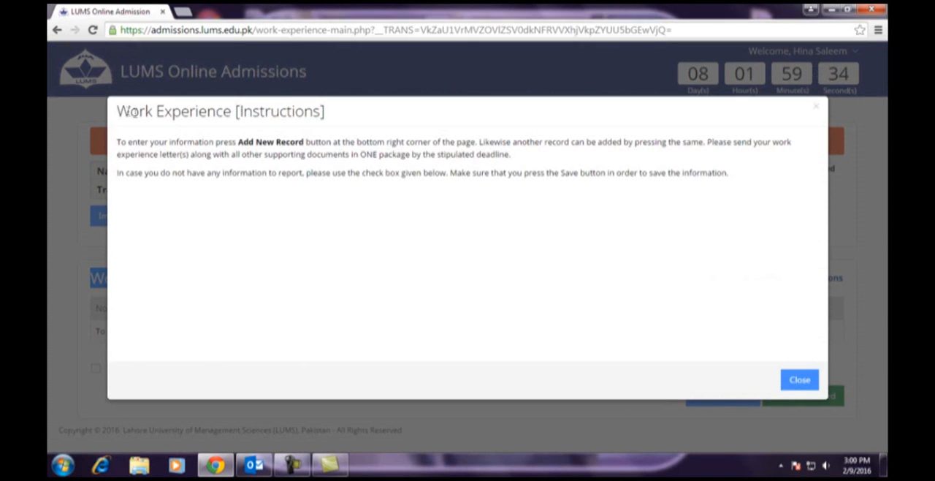
left_click_drag(117, 113, 349, 117)
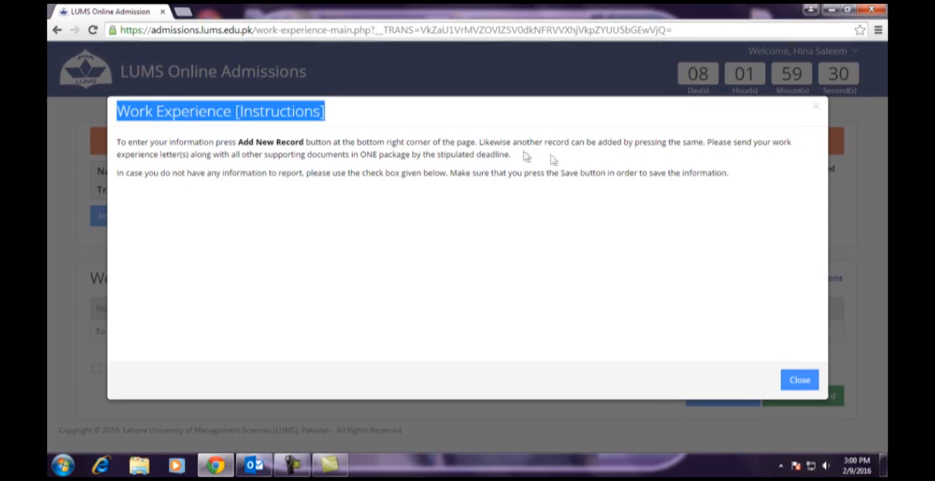
left_click(797, 379)
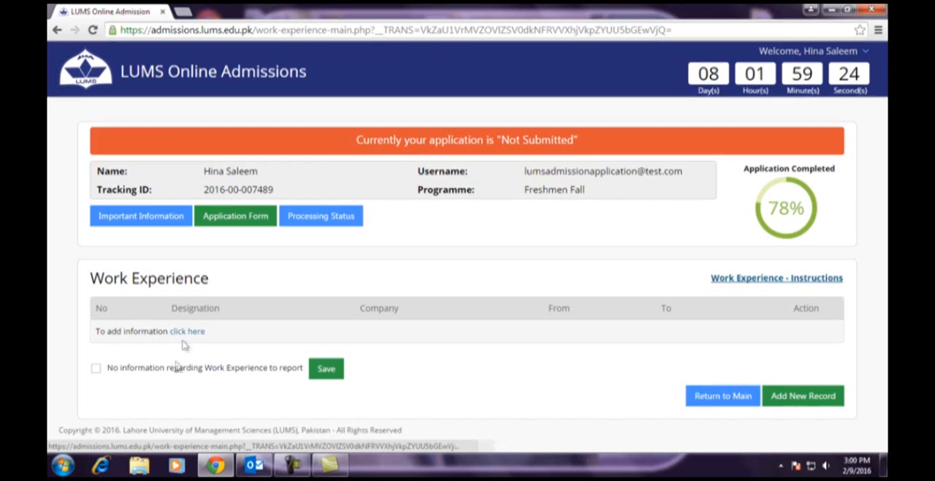
- Declare that there is no Work Experience information to report, save it and return to the main application form
left_click(96, 369)
left_click(327, 369)
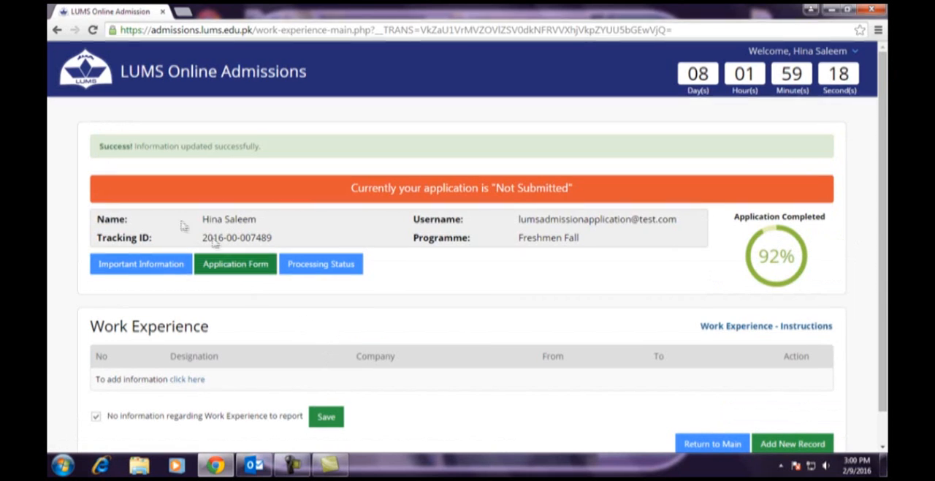
left_click_drag(99, 146, 262, 161)
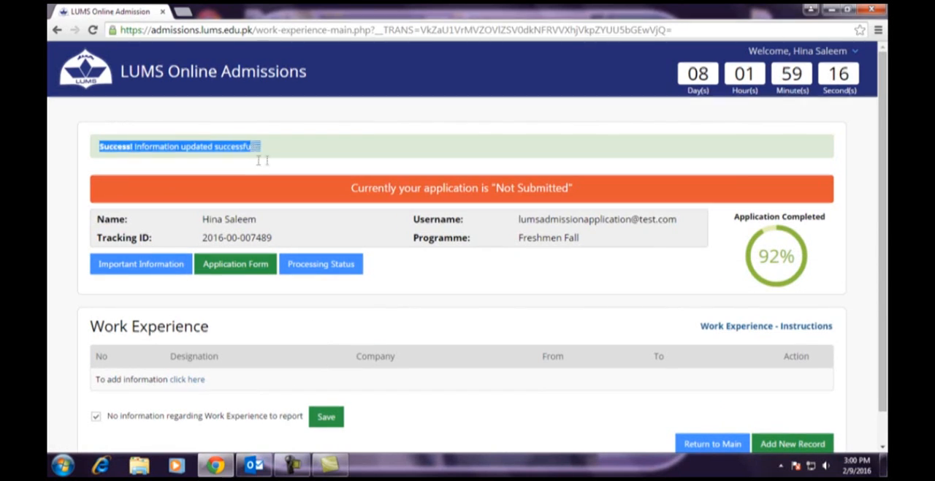
left_click(309, 316)
scroll(344, 384, "down", 1)
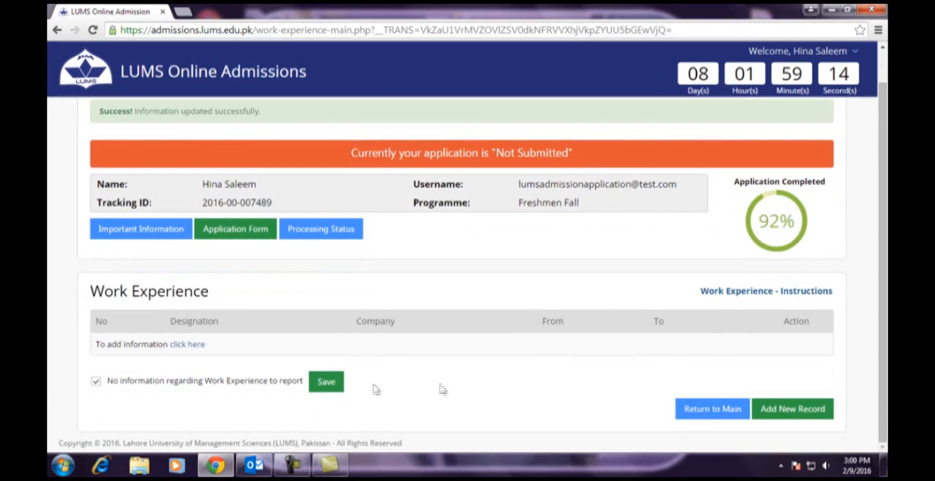
left_click(707, 414)
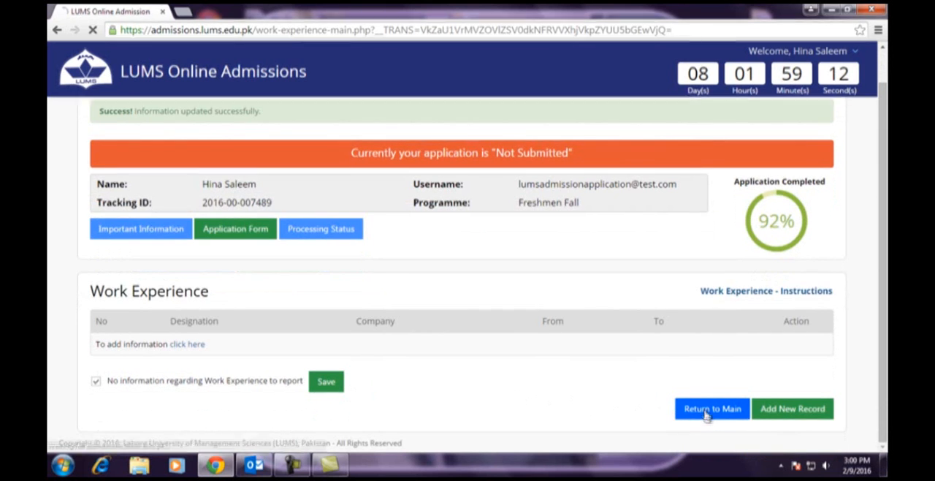
- Open the Financial Aid section, read through its instructions and close them
scroll(507, 357, "down", 3)
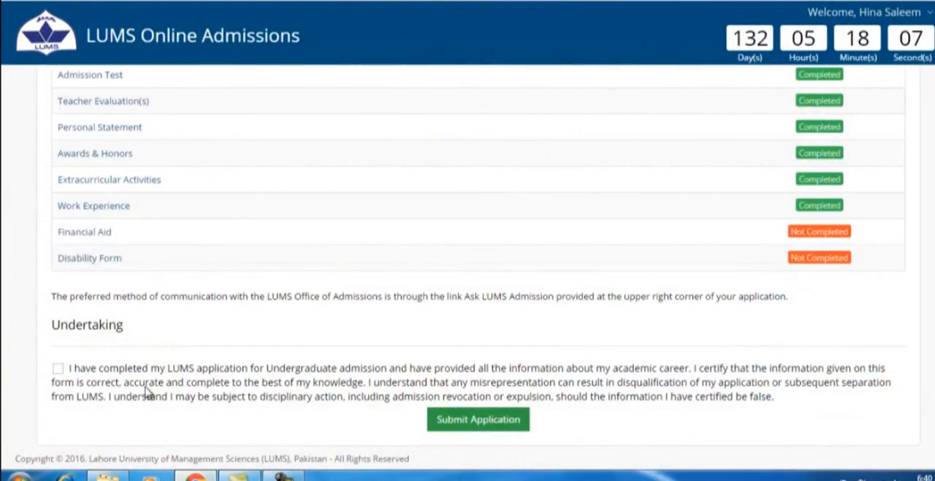
left_click(77, 233)
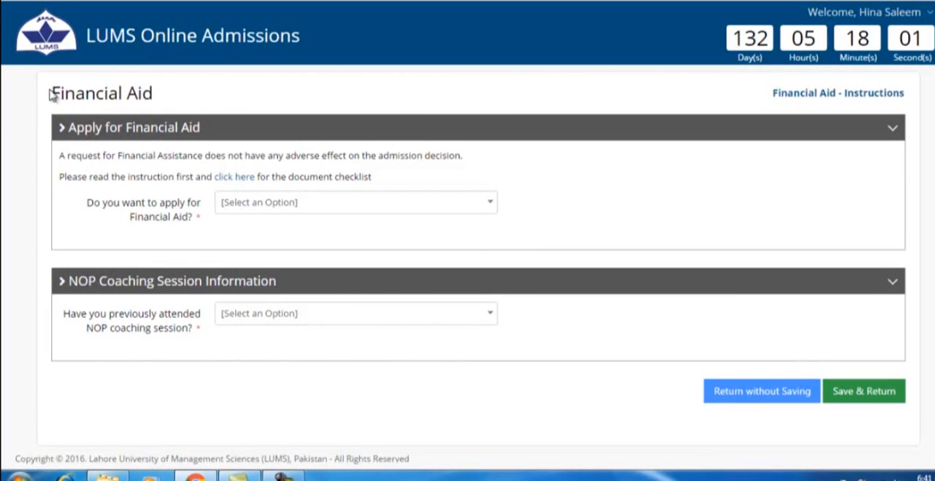
left_click_drag(51, 95, 118, 94)
left_click(192, 103)
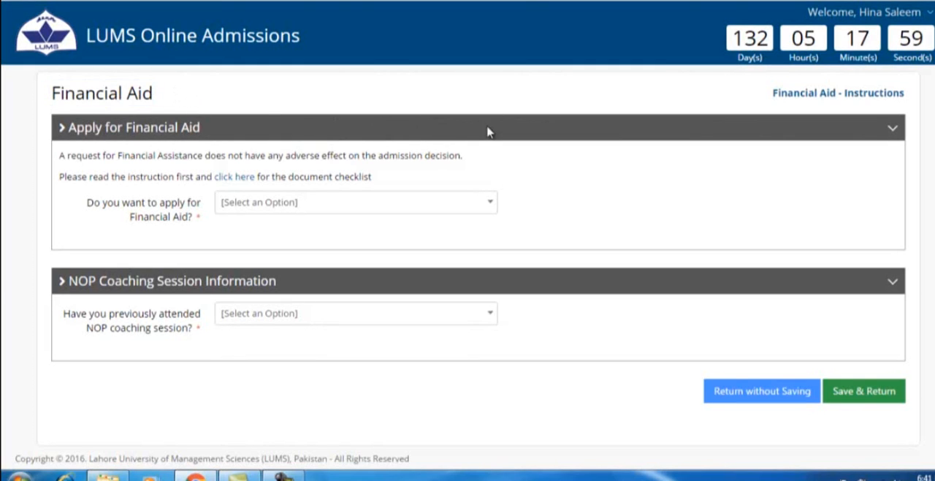
left_click(857, 99)
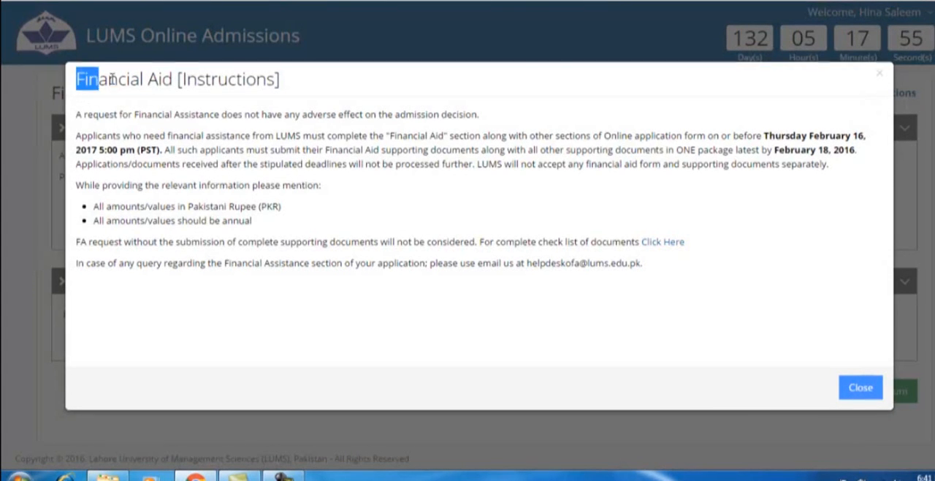
left_click_drag(111, 80, 303, 91)
left_click(842, 388)
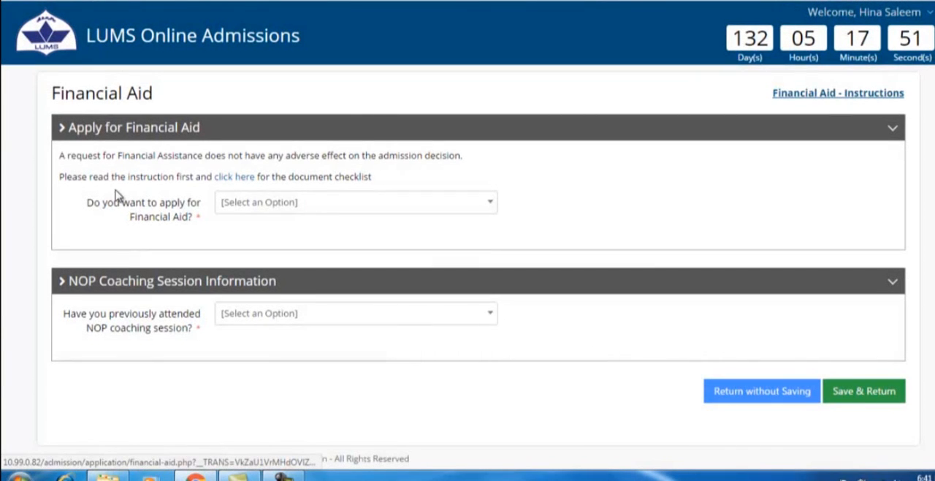
- Answer No to both applying for financial aid and having attended an NOP coaching session, and save the section
left_click(255, 210)
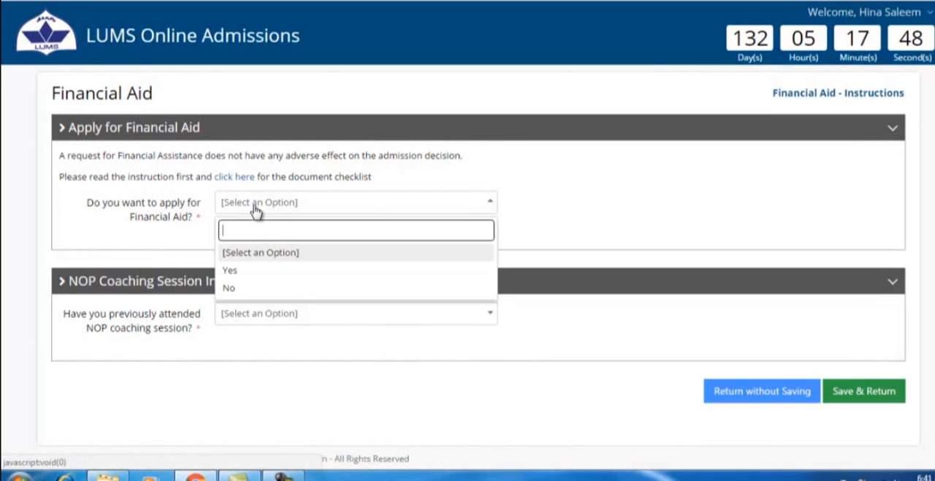
left_click(234, 292)
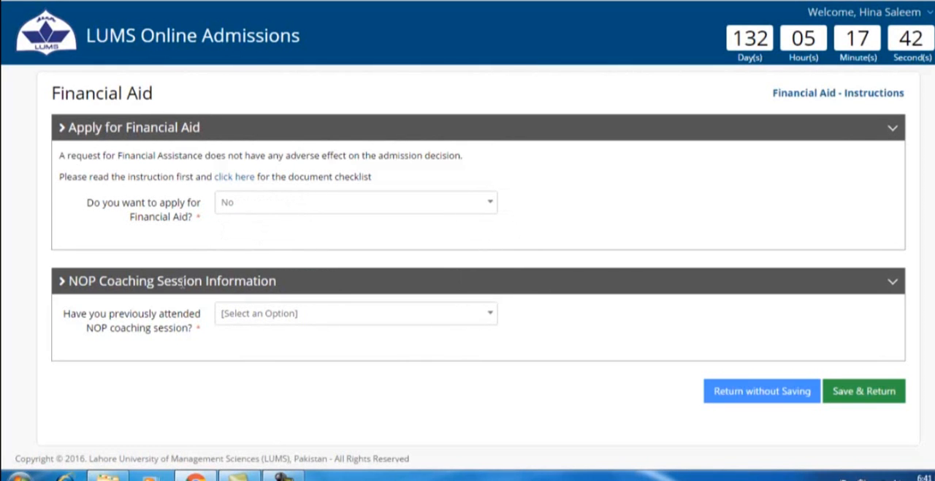
left_click(246, 315)
left_click(234, 399)
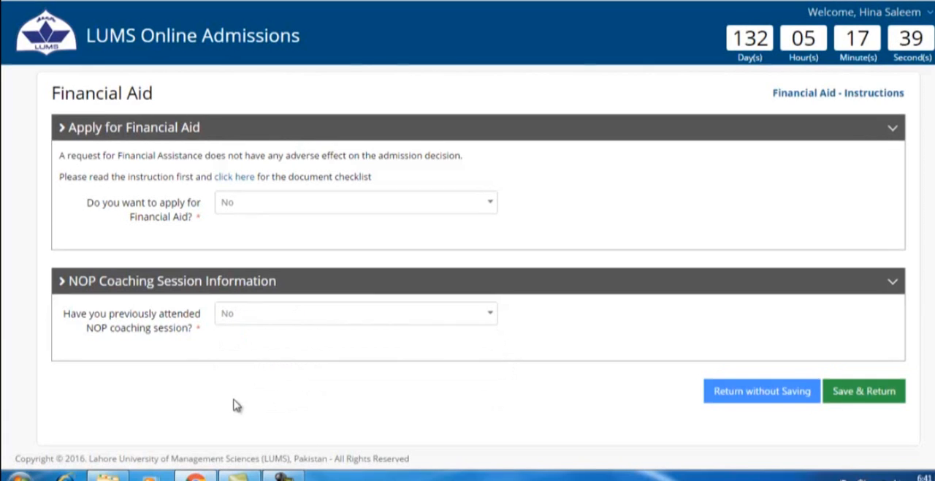
left_click(848, 399)
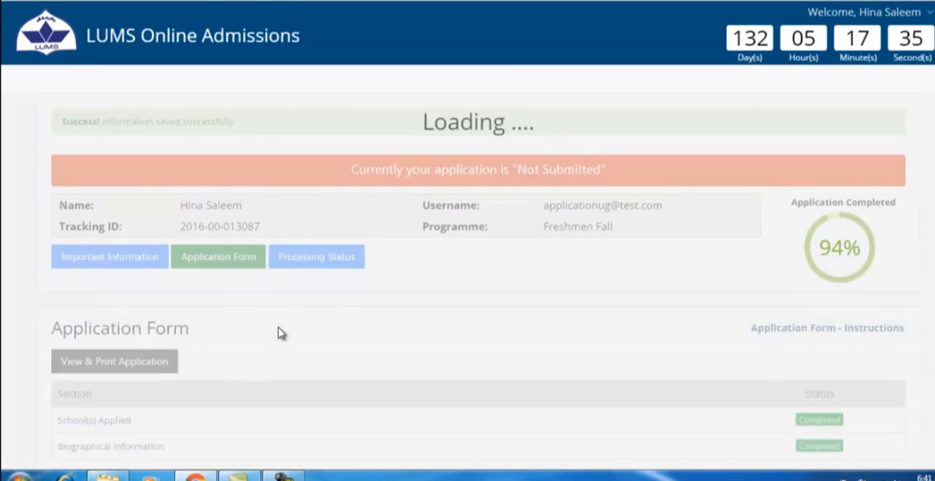
scroll(282, 334, "down", 6)
scroll(189, 153, "up", 4)
scroll(189, 153, "up", 2)
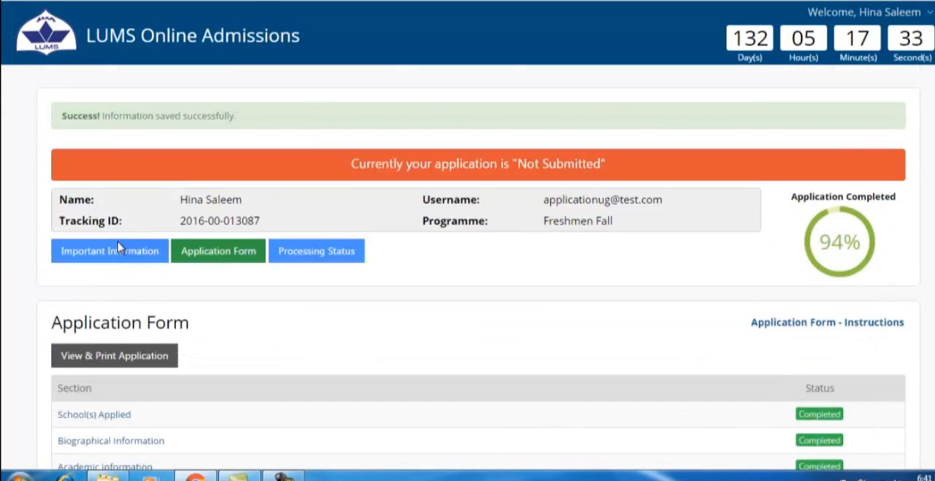
- Open the Disability Form section, read through its instructions and close them
scroll(323, 347, "down", 6)
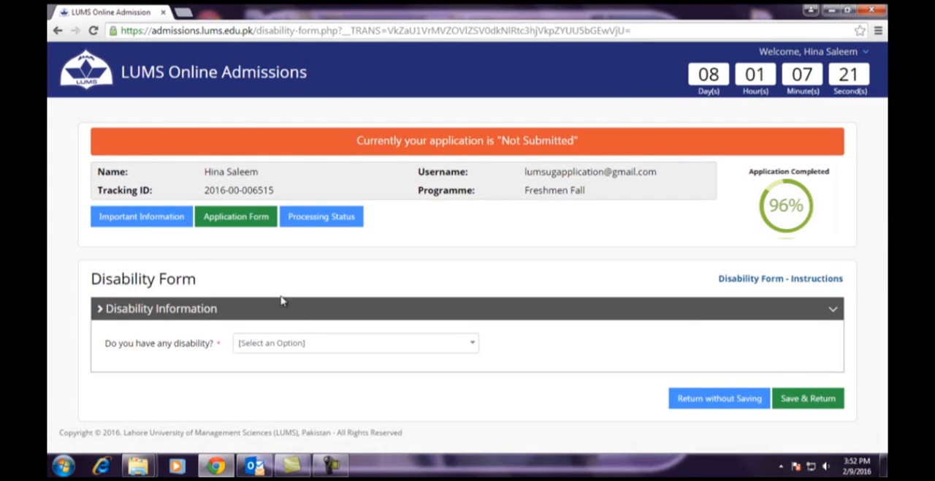
left_click_drag(90, 278, 182, 280)
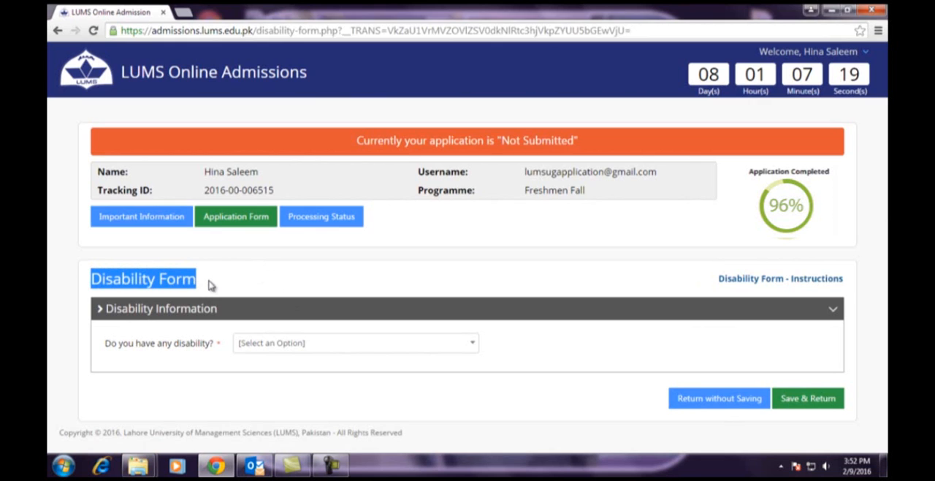
left_click(799, 285)
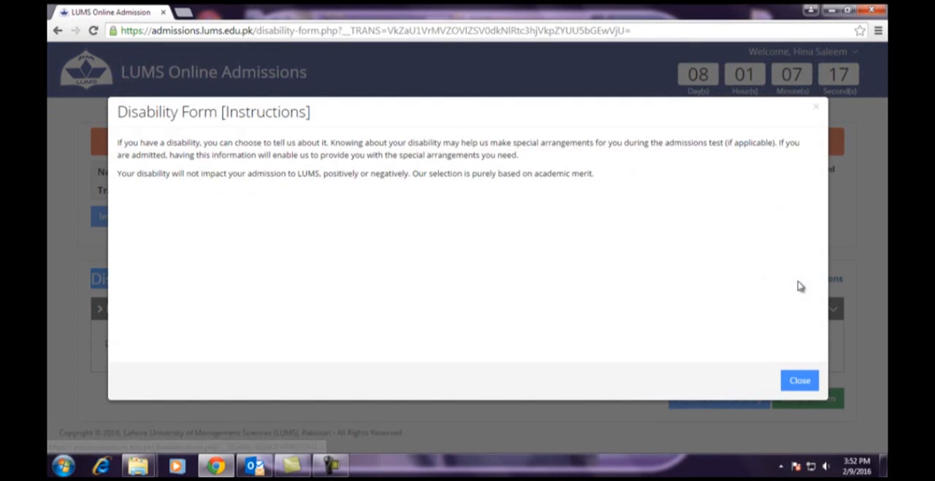
left_click_drag(119, 116, 287, 114)
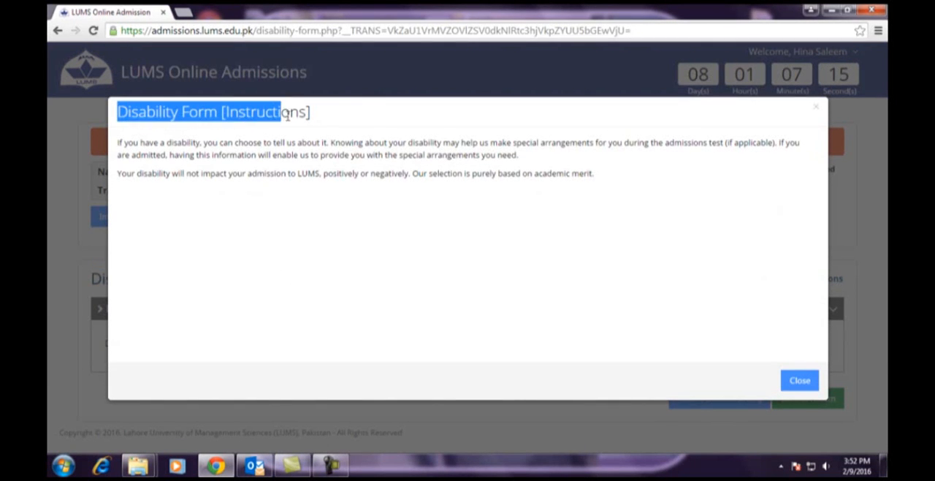
left_click(804, 381)
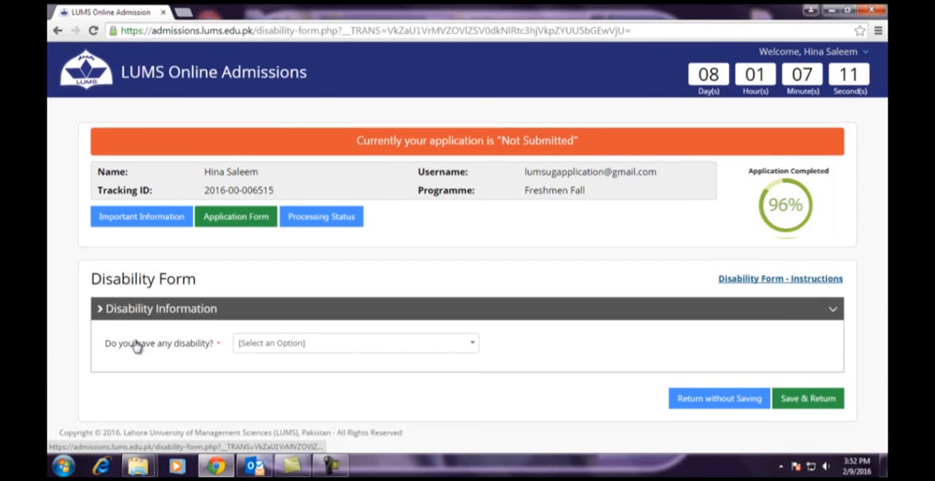
- Answer Yes to having a disability and review the additional disability type, details and medical certificate sections
left_click(285, 345)
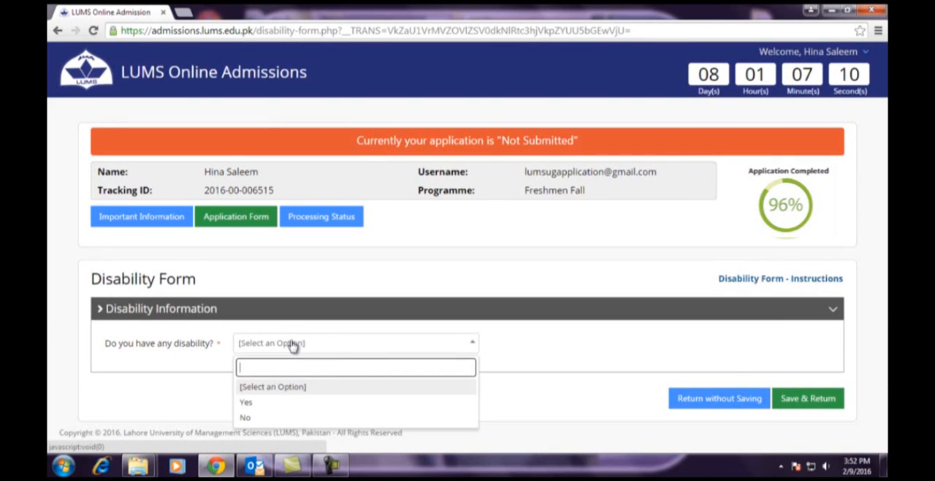
left_click(249, 402)
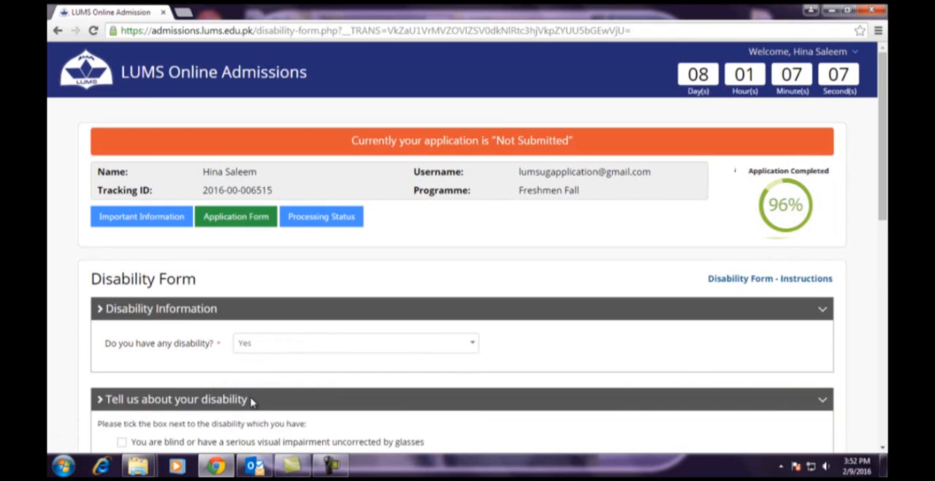
scroll(136, 276, "down", 3)
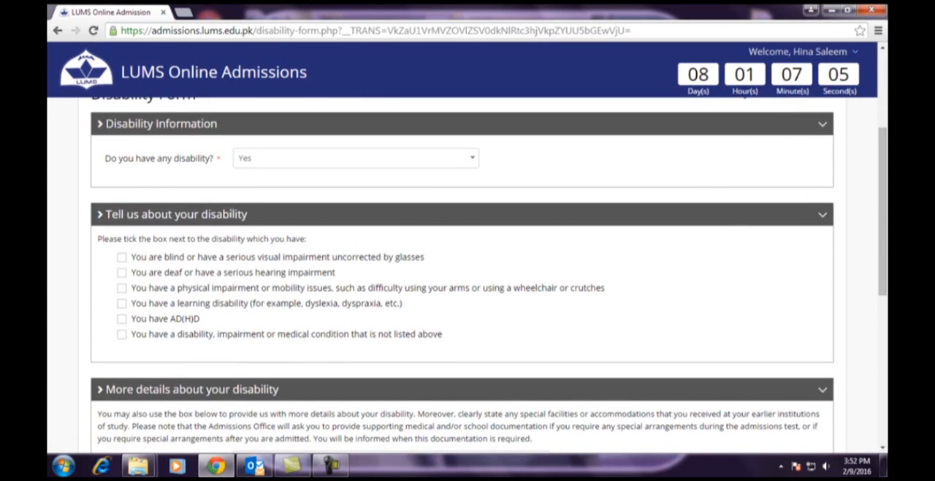
scroll(146, 271, "down", 2)
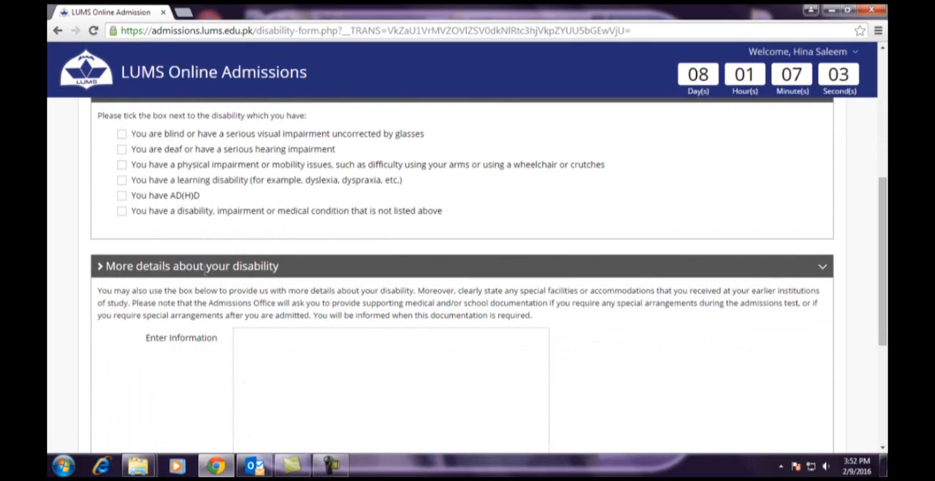
scroll(284, 275, "down", 3)
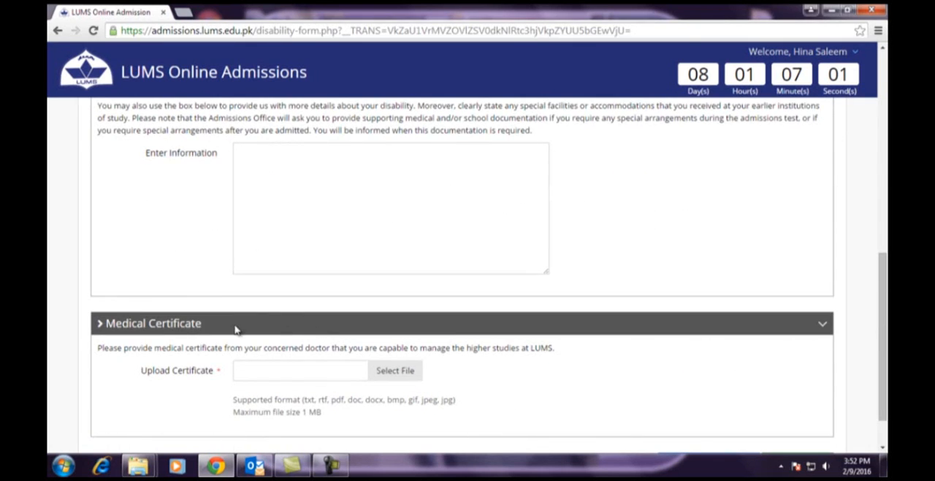
scroll(394, 343, "down", 1)
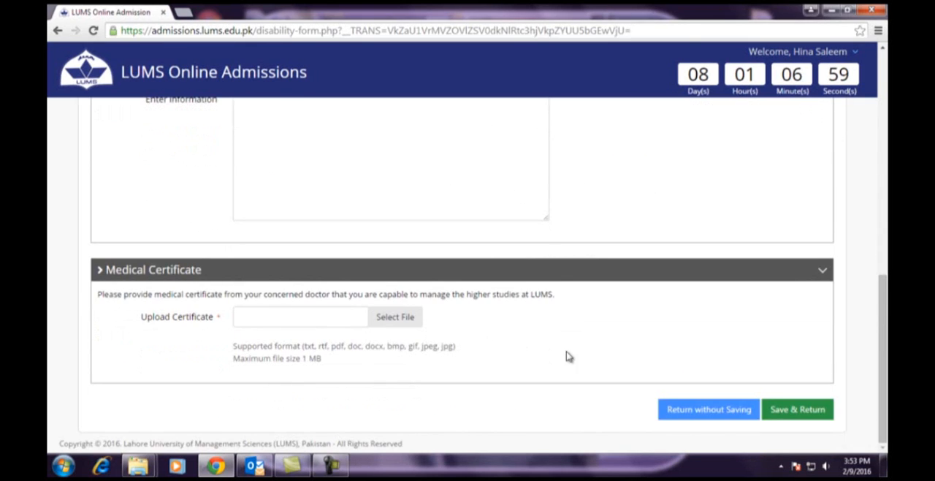
scroll(512, 344, "up", 8)
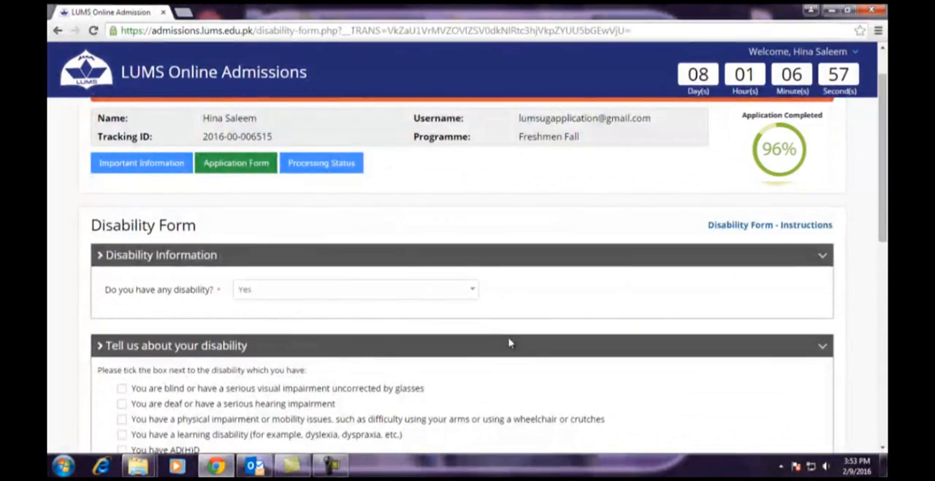
- Change the disability answer to No and save the Disability Form section
scroll(545, 353, "down", 5)
scroll(545, 353, "down", 2)
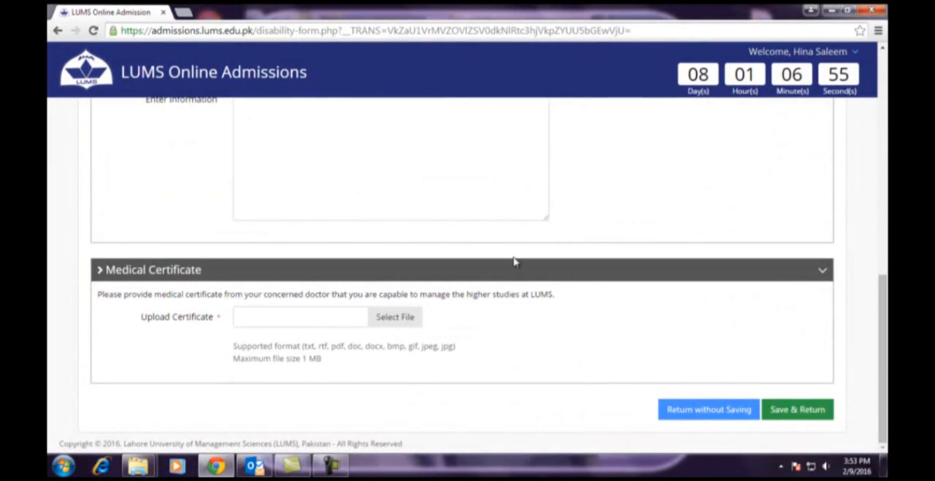
scroll(369, 228, "up", 8)
left_click(244, 290)
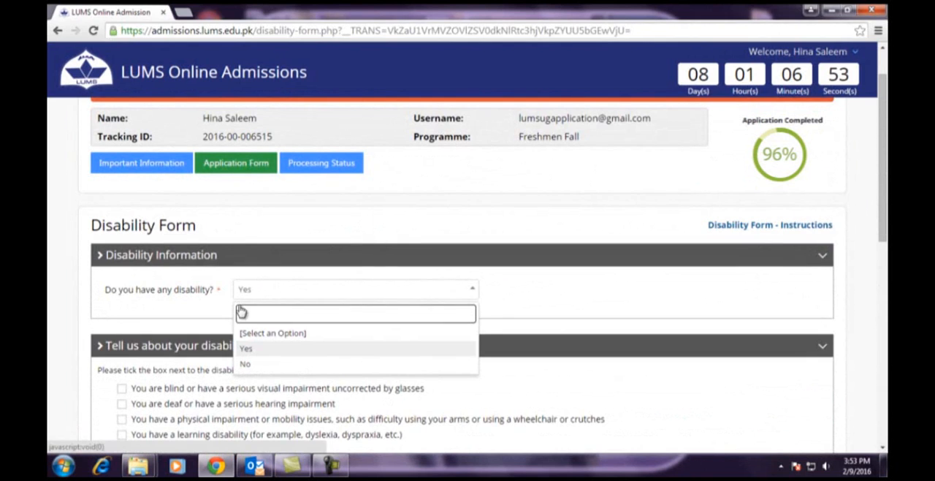
left_click(247, 364)
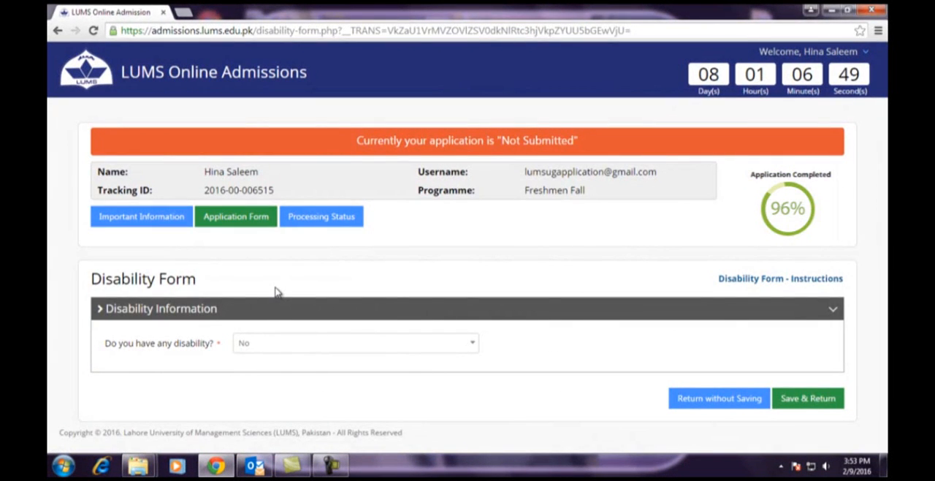
left_click(814, 397)
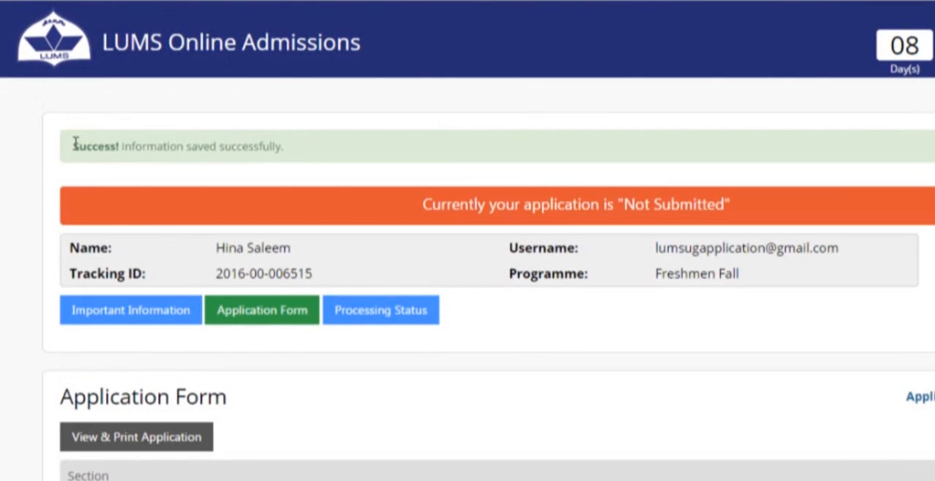
left_click_drag(73, 146, 290, 154)
- Accept the undertaking below the application sections and submit the application
scroll(460, 401, "down", 5)
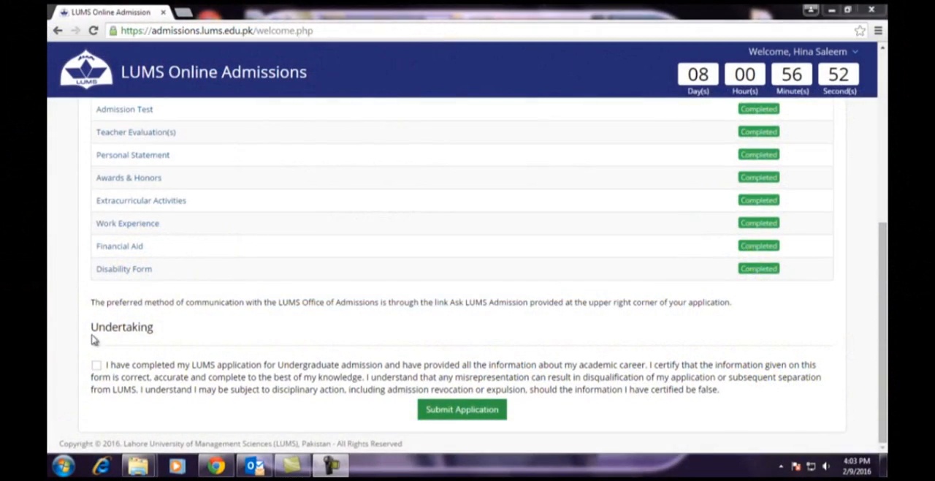
left_click_drag(89, 327, 117, 322)
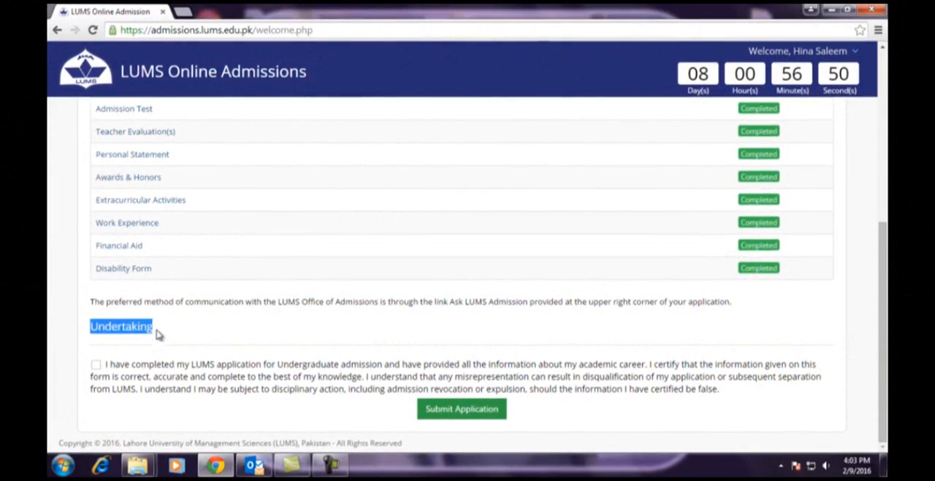
left_click(95, 365)
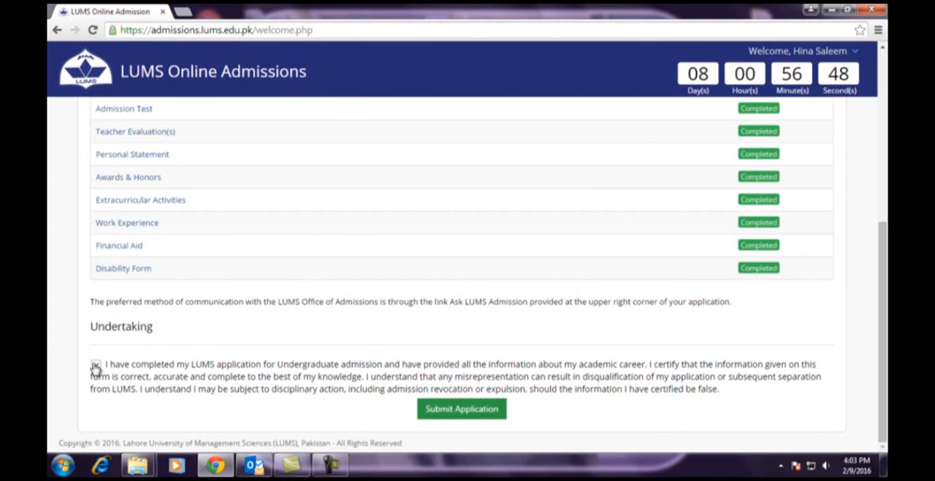
left_click(461, 413)
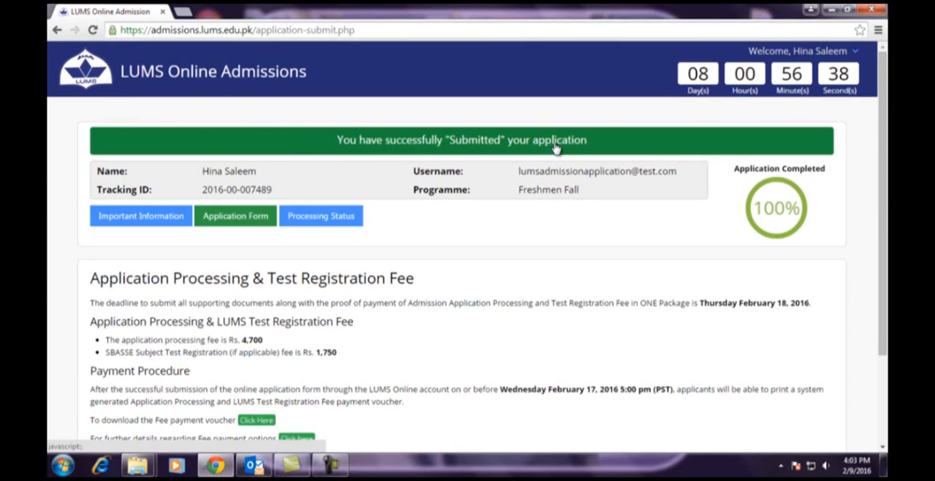
- Review the application processing and test registration fees, payment procedure and proof of payment requirements
scroll(478, 231, "down", 3)
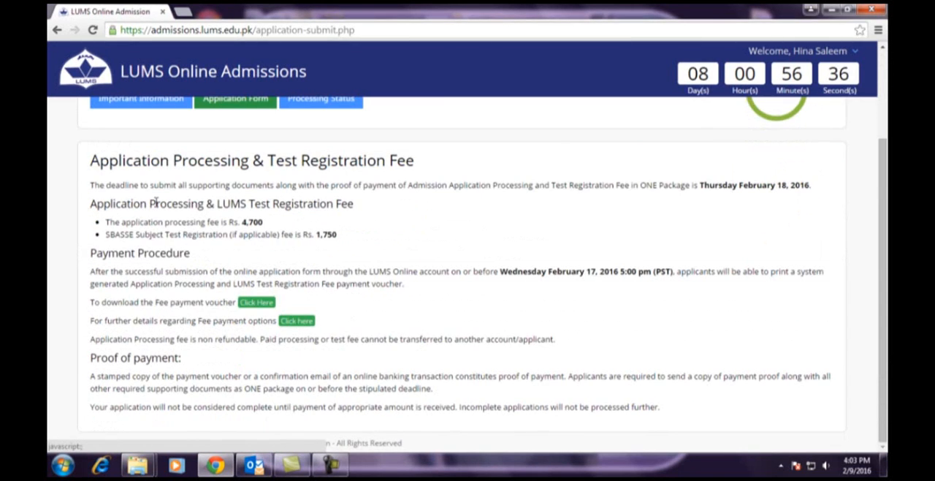
left_click_drag(88, 160, 430, 161)
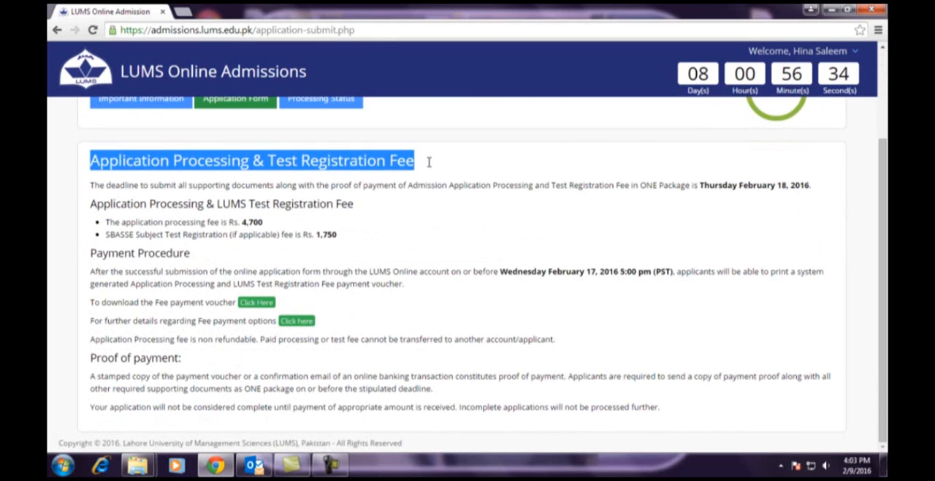
left_click(419, 203)
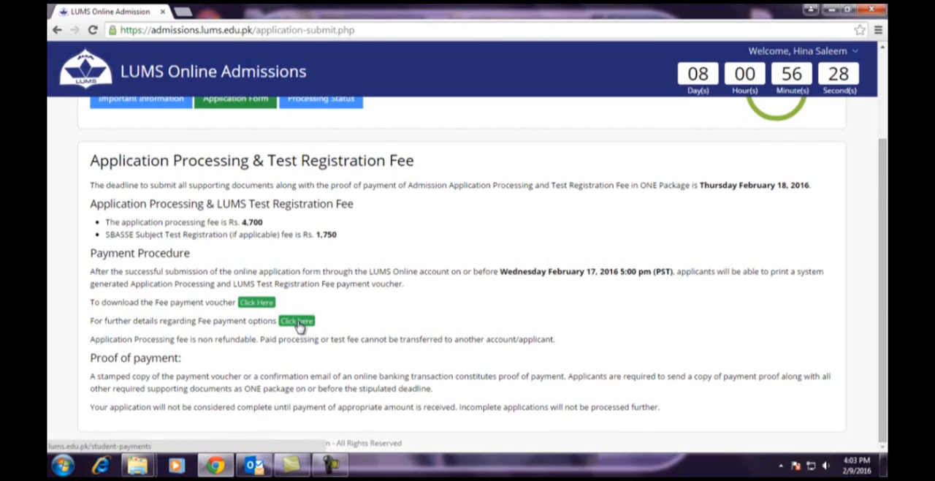
scroll(421, 333, "up", 3)
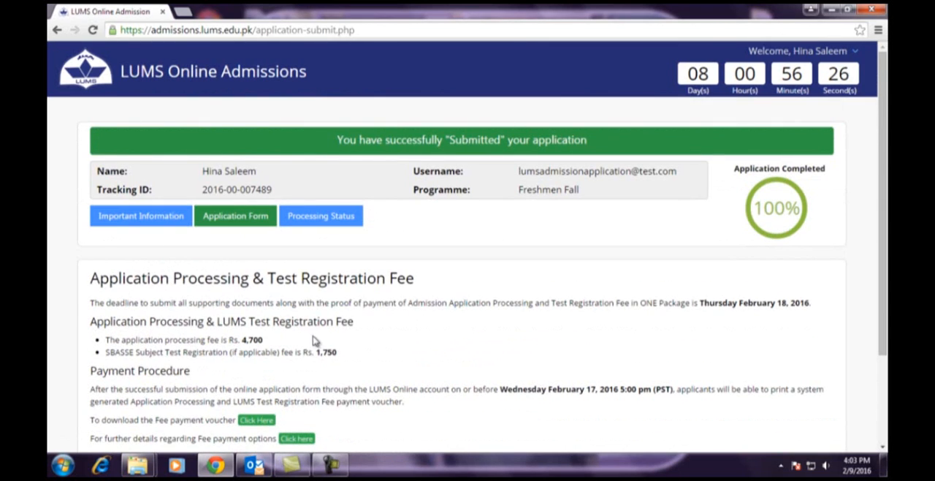
- Return to the Application Form overview and open the Document Checklist for required supporting documents and the mailing label
left_click(226, 219)
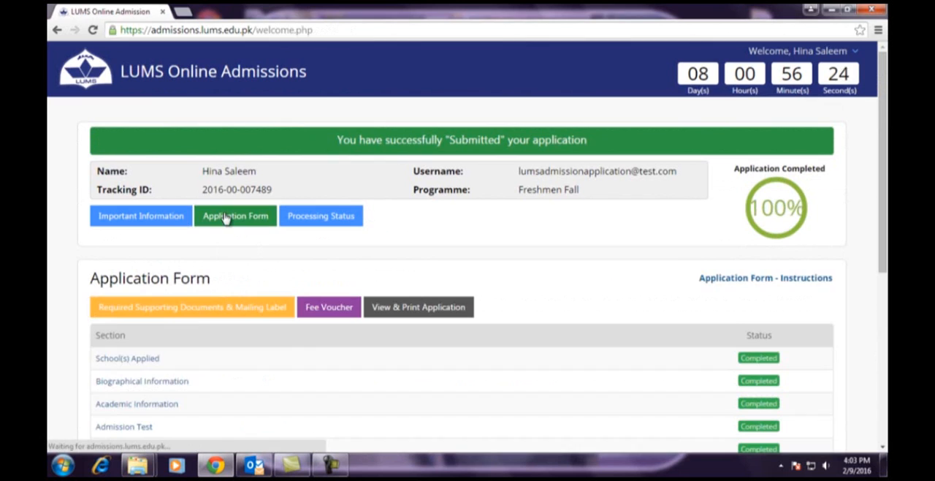
scroll(198, 277, "down", 2)
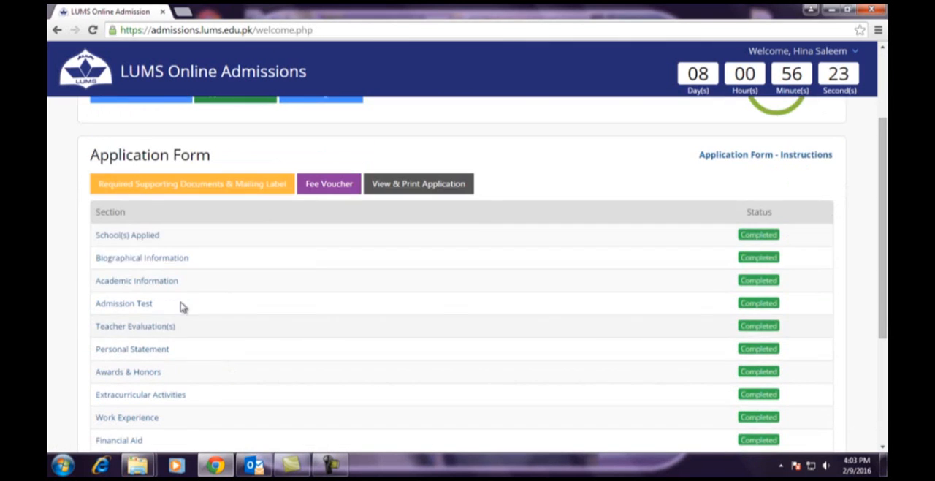
left_click(219, 186)
scroll(317, 334, "down", 1)
left_click_drag(89, 217, 241, 224)
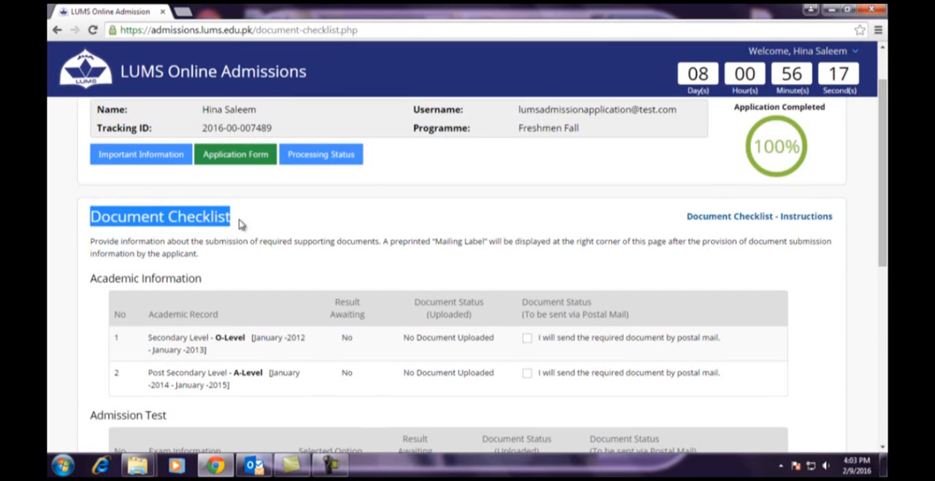
- Read and close the Document Checklist instructions, and review the documents listed for sending by postal mail
left_click(739, 219)
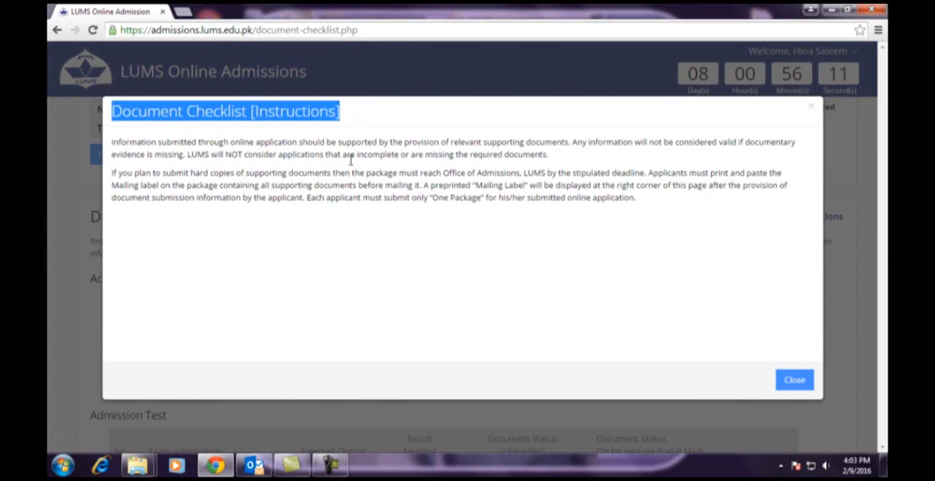
left_click(795, 380)
scroll(369, 278, "down", 3)
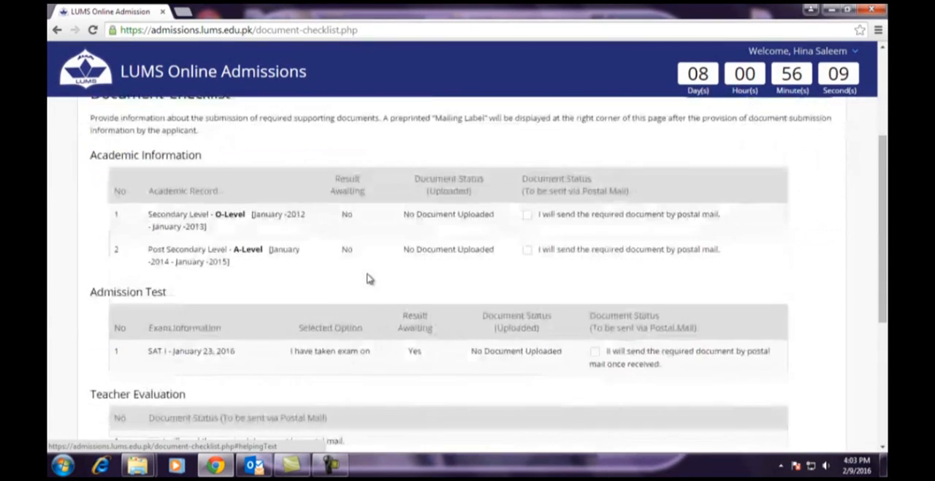
scroll(369, 278, "down", 3)
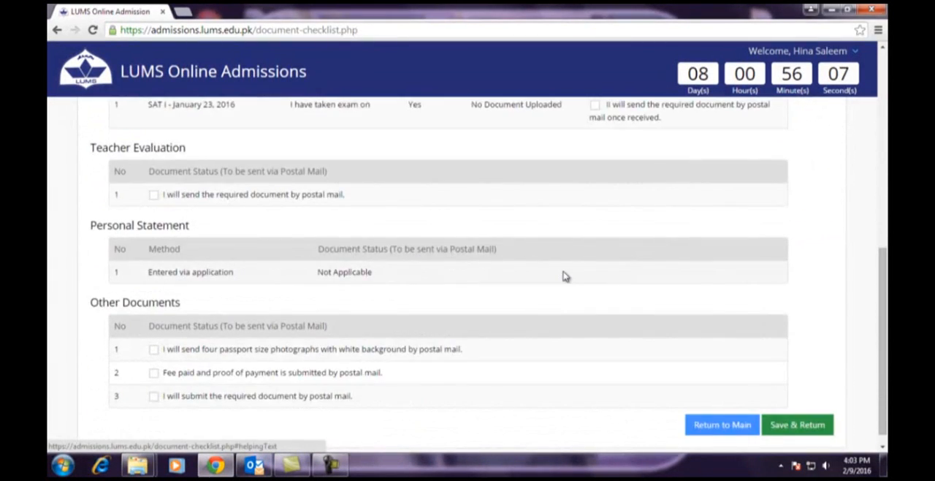
scroll(831, 303, "up", 10)
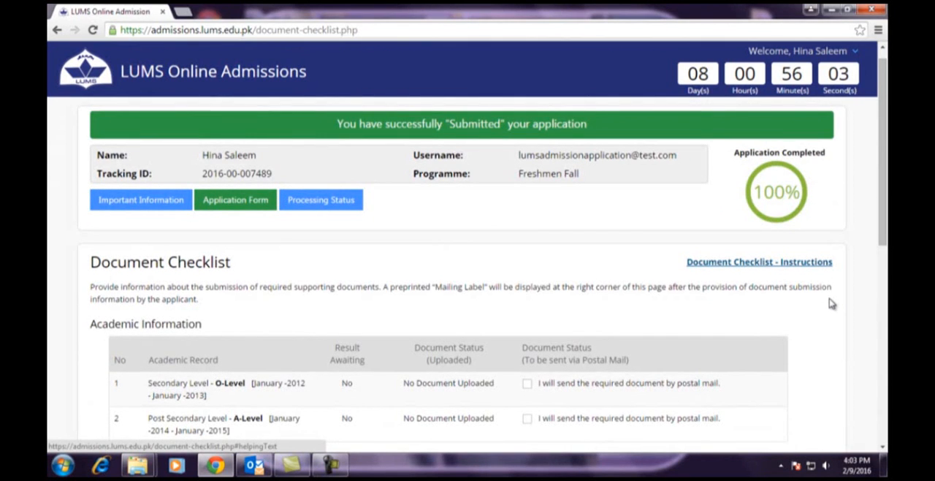
- Reopen the Document Checklist from the Application Form overview and open the preprinted Mailing Label PDF
scroll(831, 303, "down", 10)
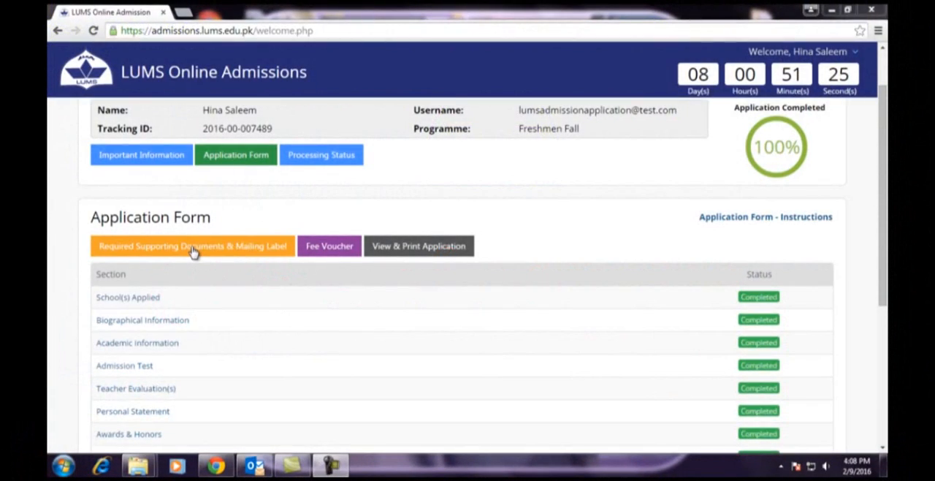
left_click(193, 250)
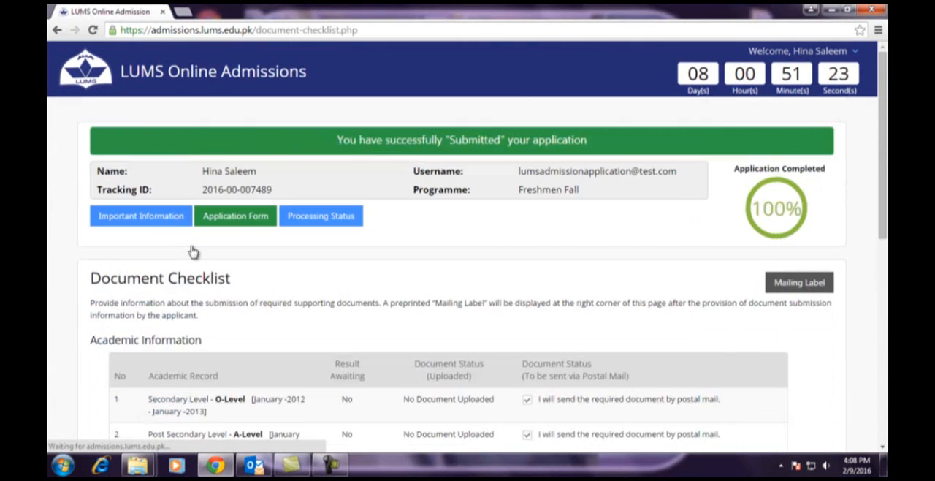
scroll(292, 274, "down", 1)
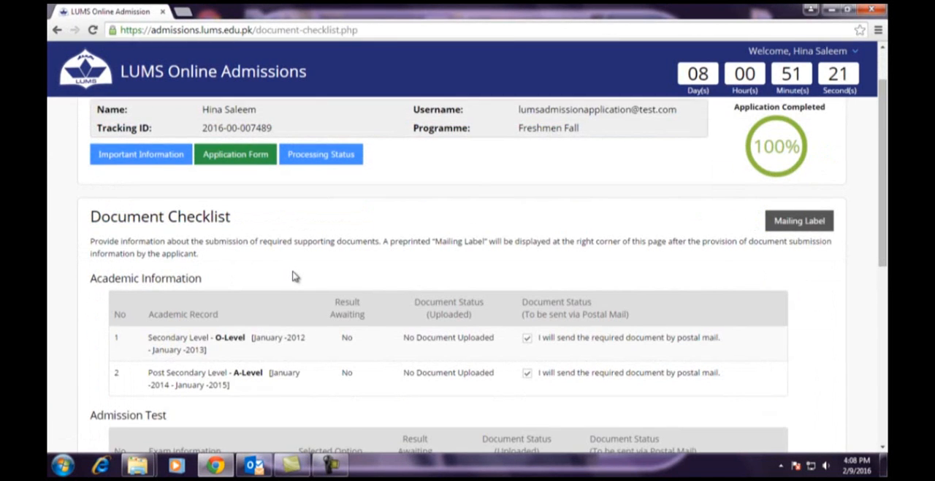
left_click(801, 221)
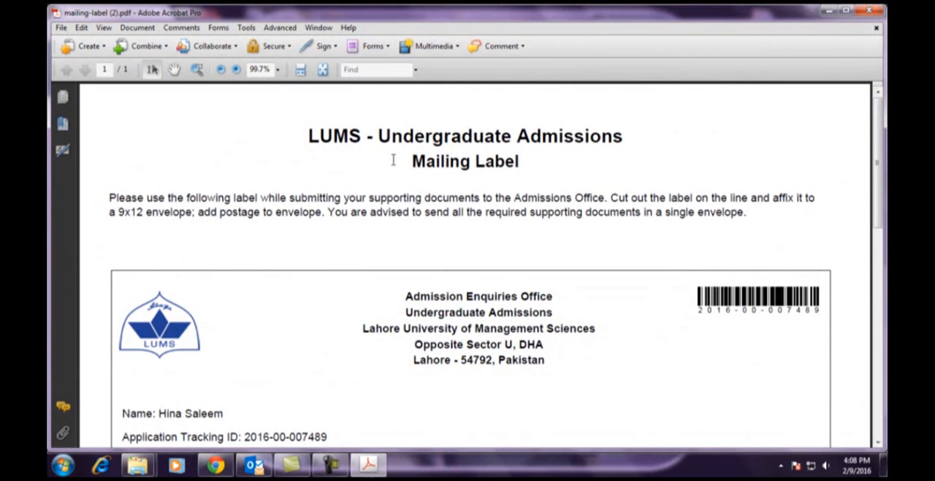
- Examine the mailing label's instructions, office address, applicant details, schools applied to and the tracking number under the barcode
scroll(636, 193, "down", 3)
scroll(639, 193, "down", 1)
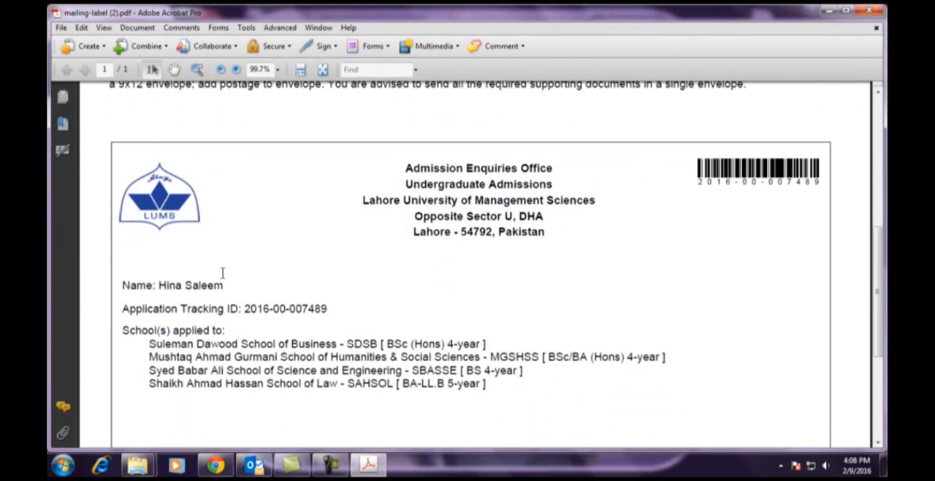
scroll(206, 306, "down", 1)
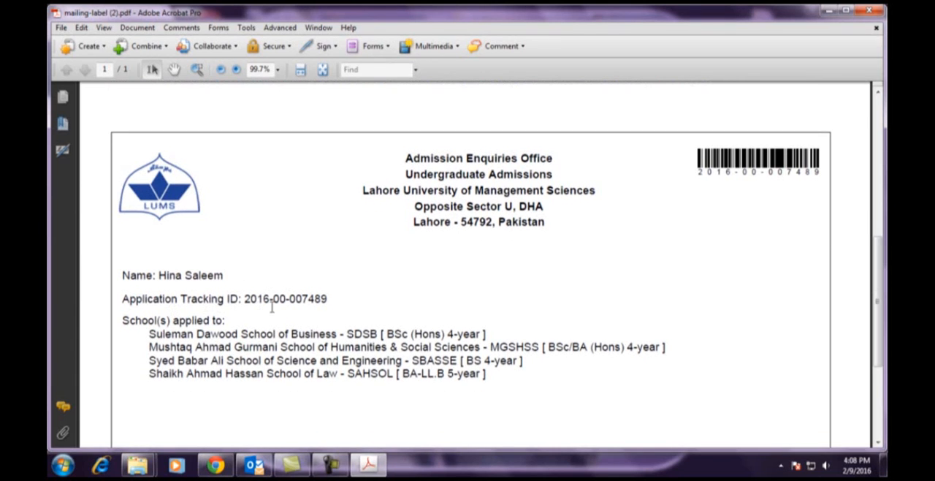
scroll(483, 328, "down", 2)
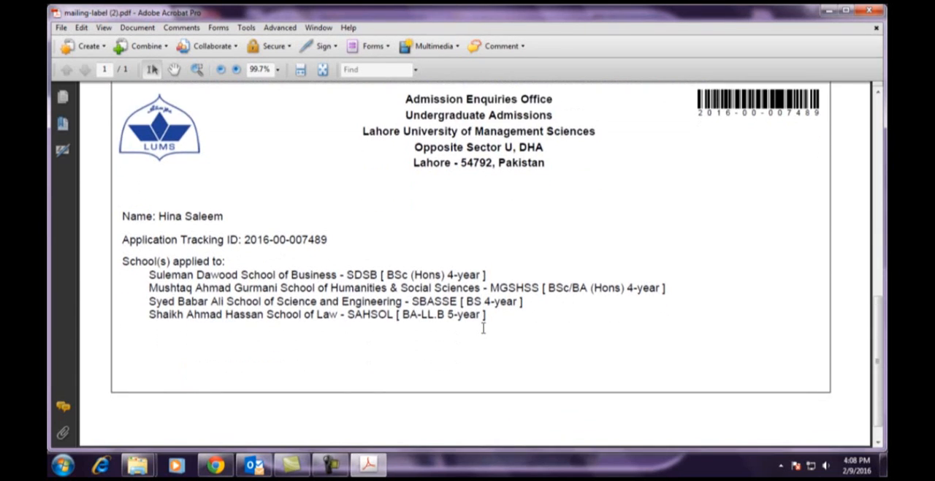
scroll(483, 328, "up", 1)
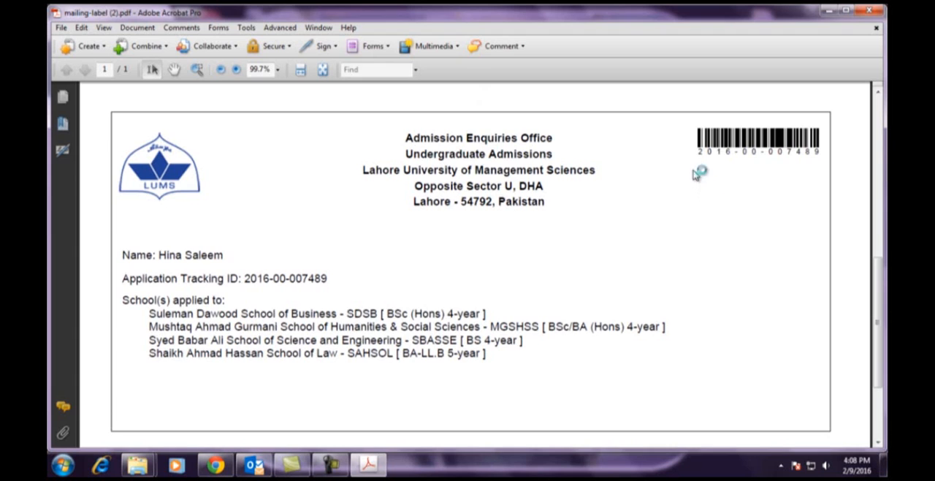
left_click_drag(821, 152, 758, 155)
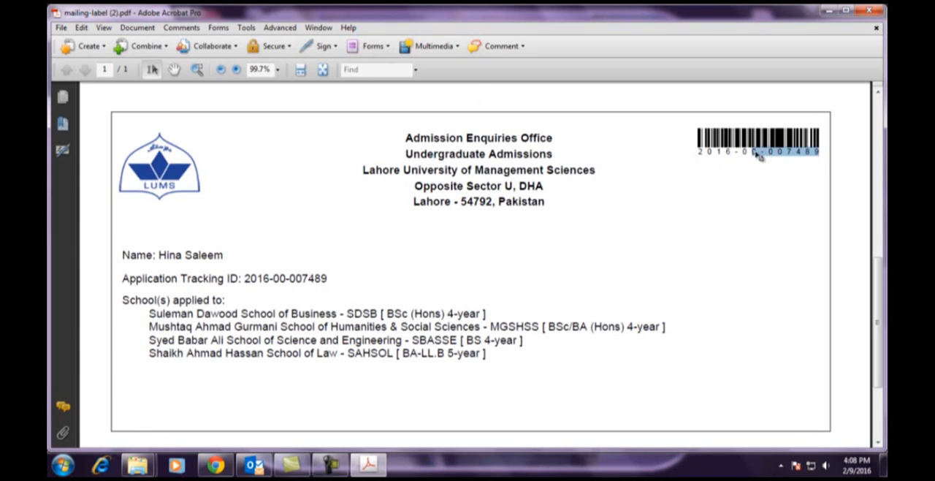
left_click_drag(698, 152, 696, 152)
left_click(810, 185)
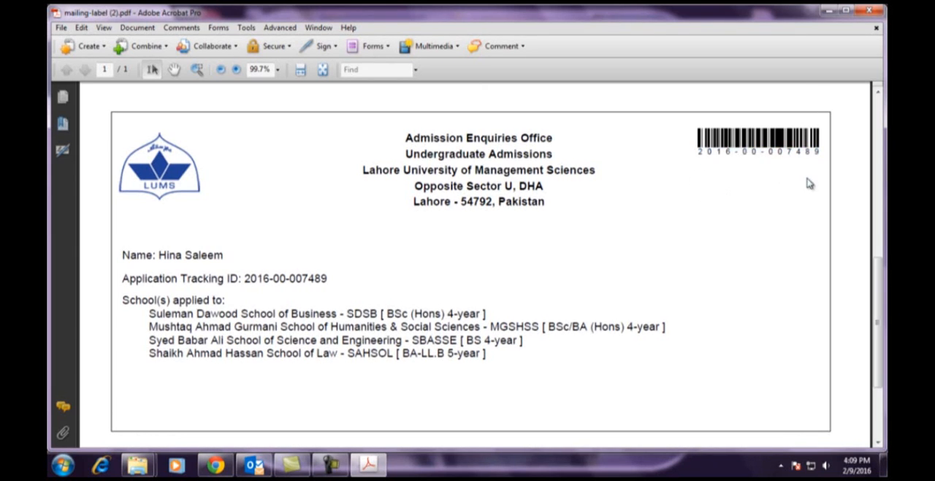